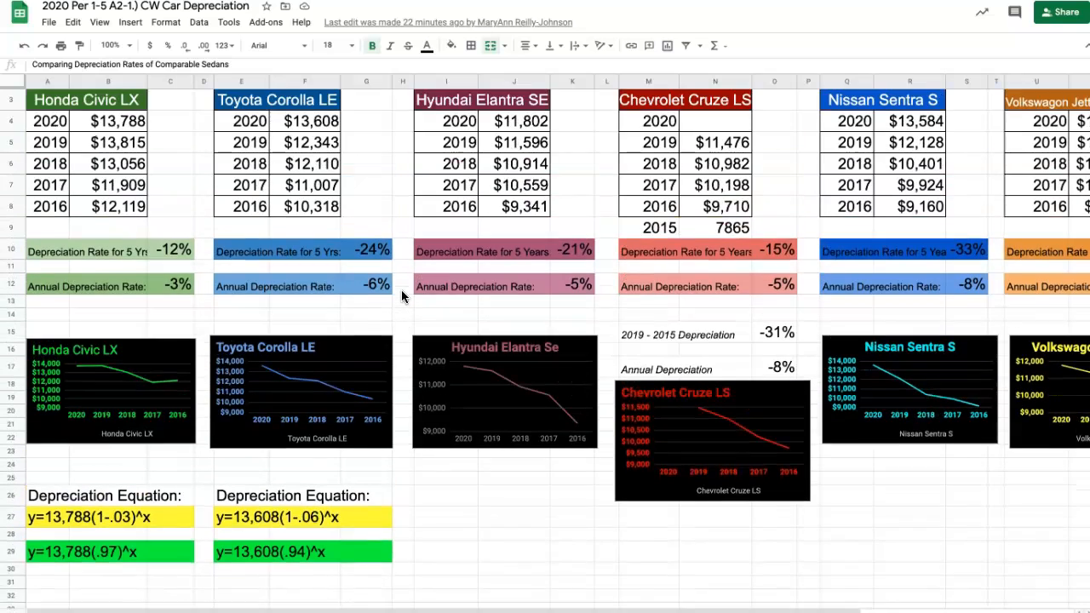
# - Review the sedans' price tables, depreciation rates and charts, along with the depreciation equations below them
pyautogui.scroll(-1, 401, 289)
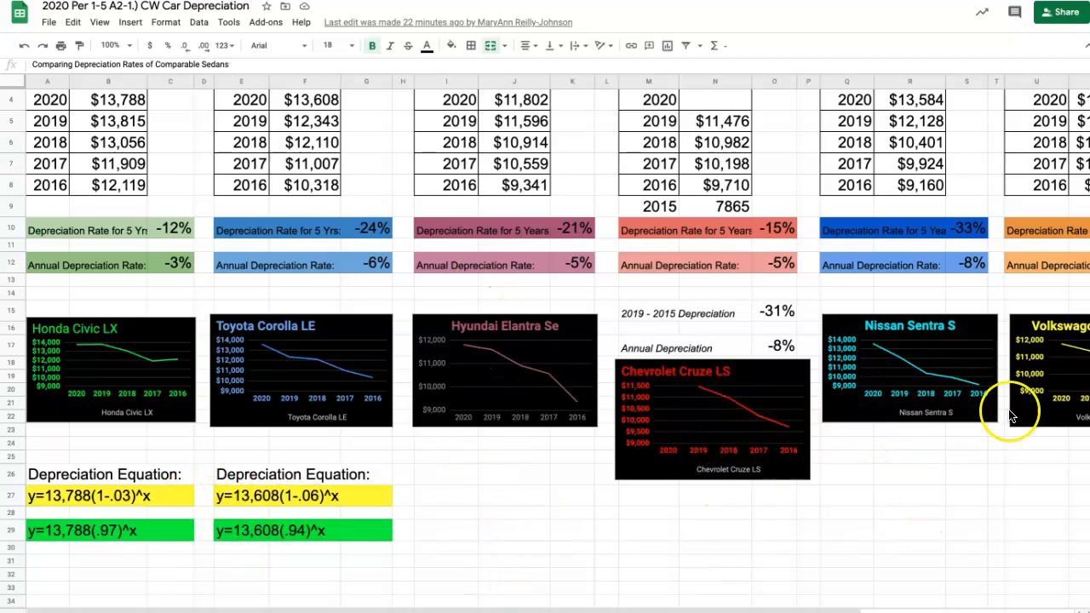
pyautogui.hscroll(3, 1064, 438)
pyautogui.hscroll(-3, 1069, 439)
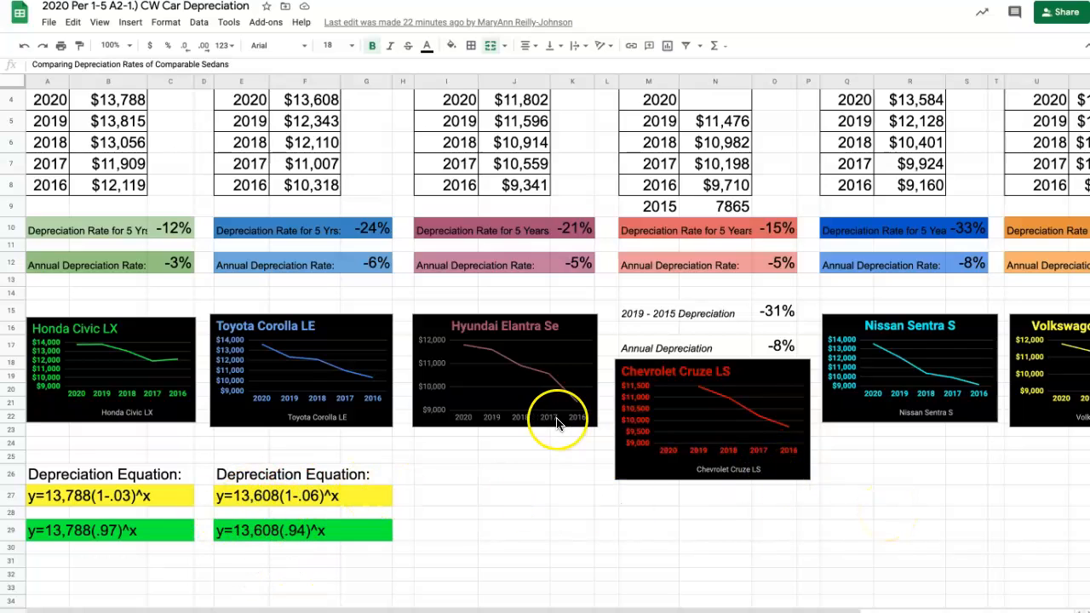
pyautogui.scroll(-3, 556, 419)
pyautogui.scroll(-1, 556, 419)
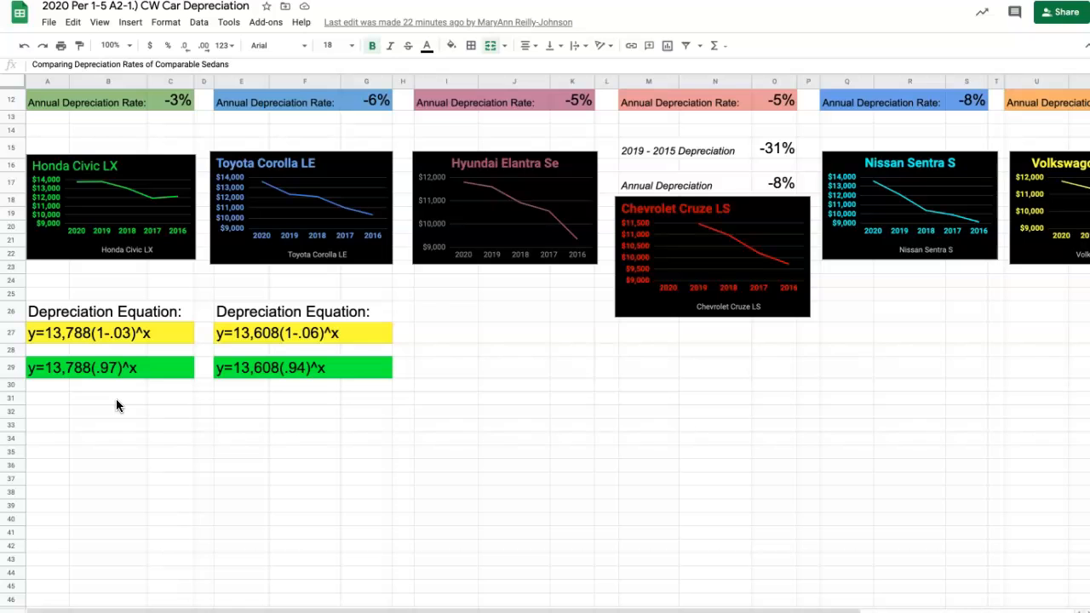
pyautogui.scroll(-3, 116, 405)
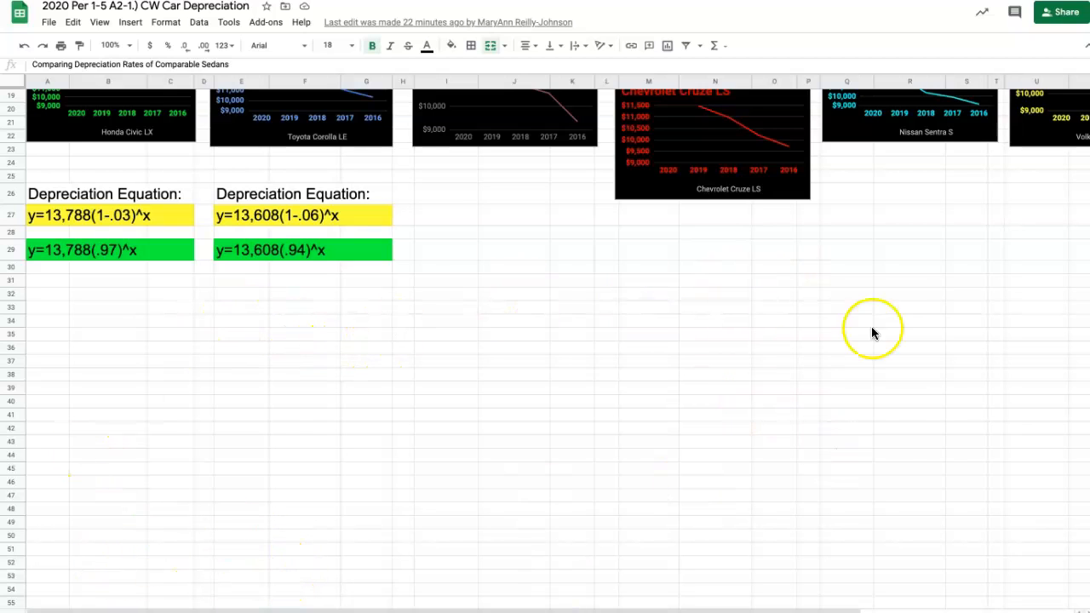
pyautogui.scroll(4, 264, 266)
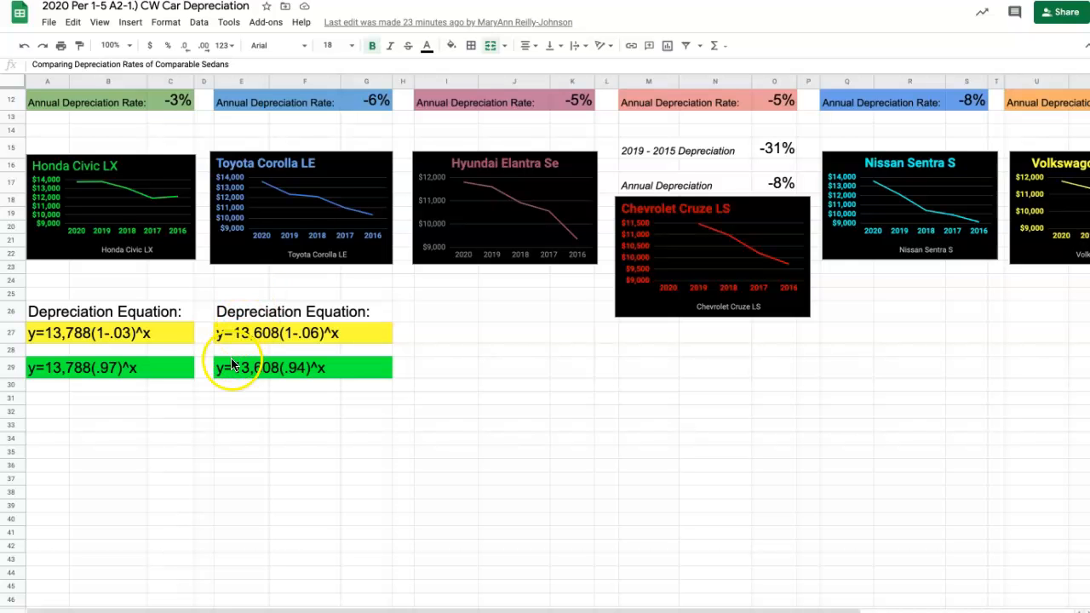
pyautogui.scroll(-1, 214, 453)
pyautogui.scroll(5, 214, 453)
pyautogui.scroll(1, 215, 457)
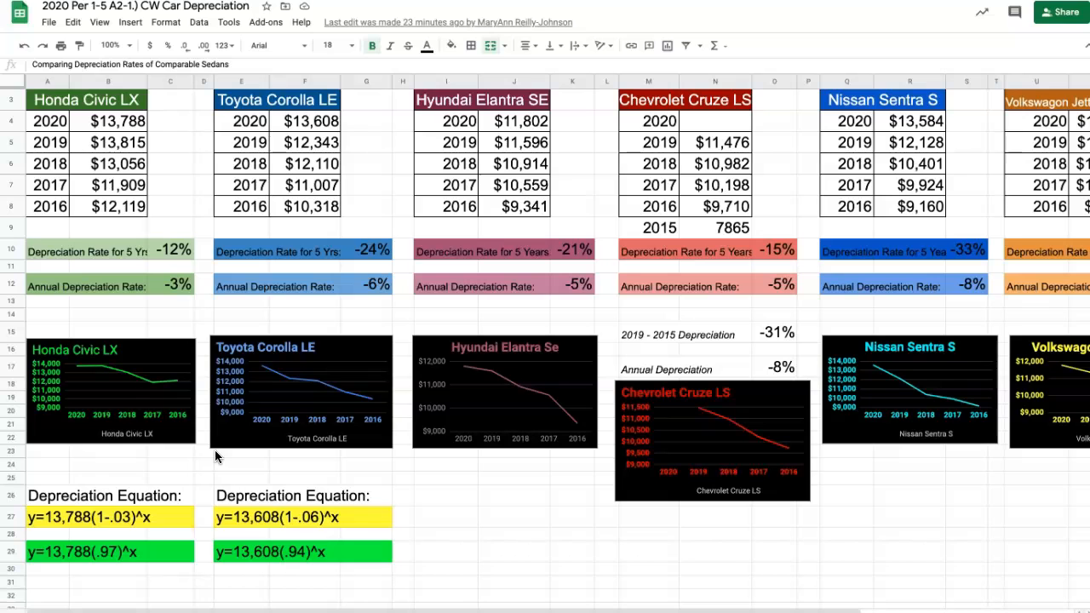
# - Enter the column headers X in A31 and Y in B31, below the Honda Civic depreciation equations
pyautogui.scroll(-4, 214, 456)
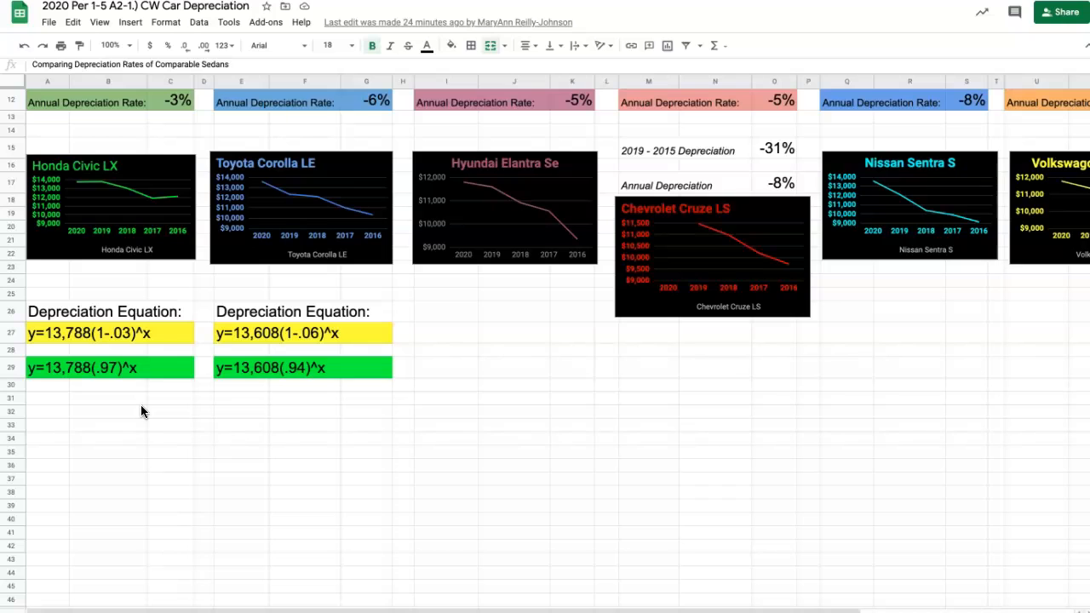
pyautogui.click(50, 402)
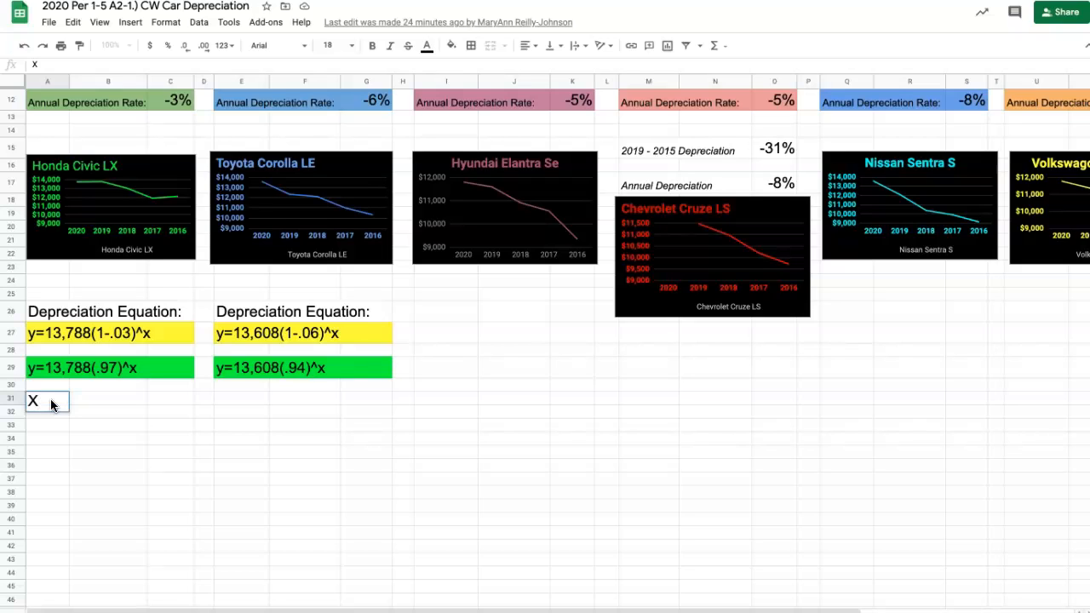
pyautogui.press('Tab')
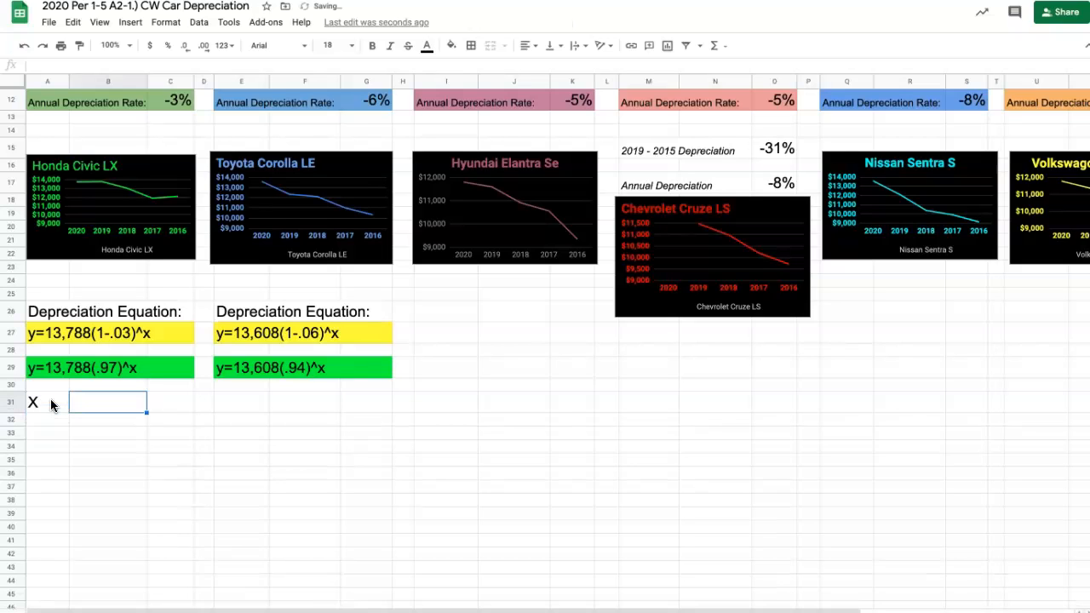
pyautogui.write('Y')
pyautogui.press('Tab')
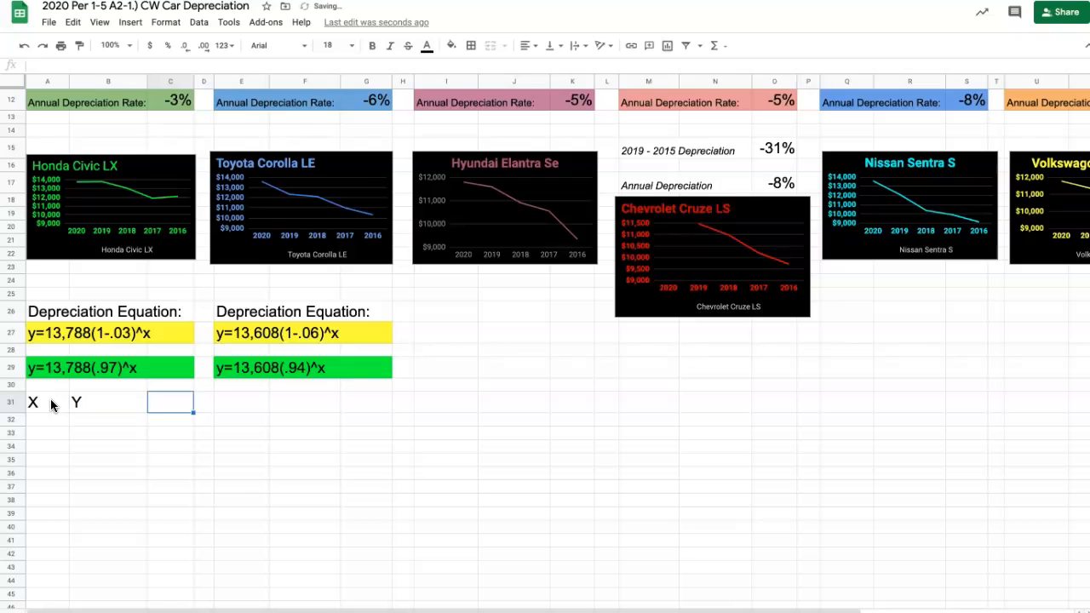
pyautogui.hotkey('shift', 'Tab')
pyautogui.press('Return')
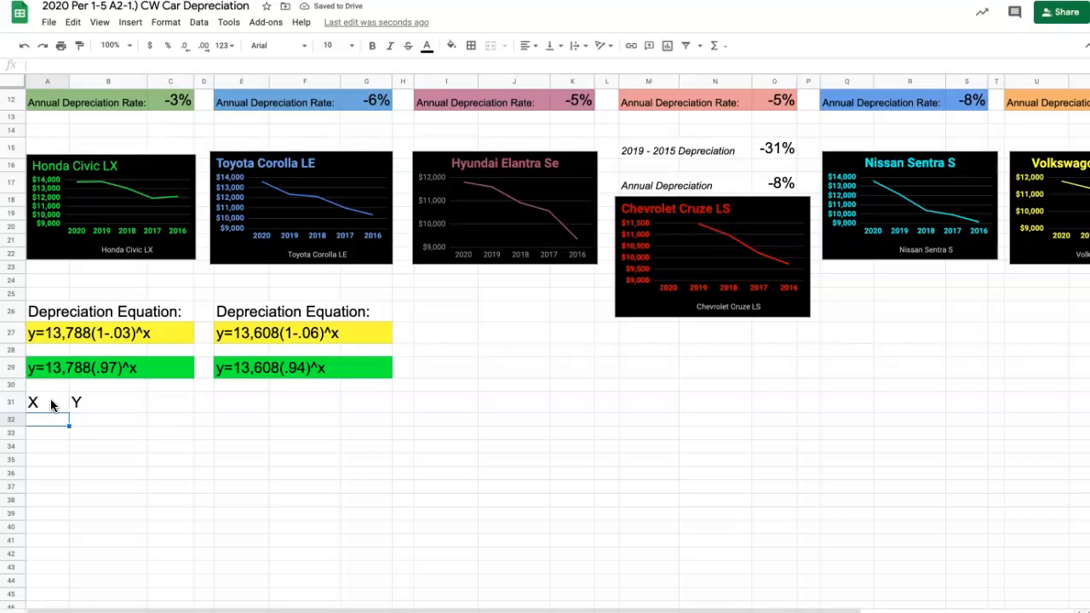
# - Fill the X column in A32:A40 with the whole numbers 0 through 8
pyautogui.write('0')
pyautogui.press('Return')
pyautogui.write('1')
pyautogui.press('Return')
pyautogui.write('2')
pyautogui.press('Return')
pyautogui.write('3 4 5 6 7 8')
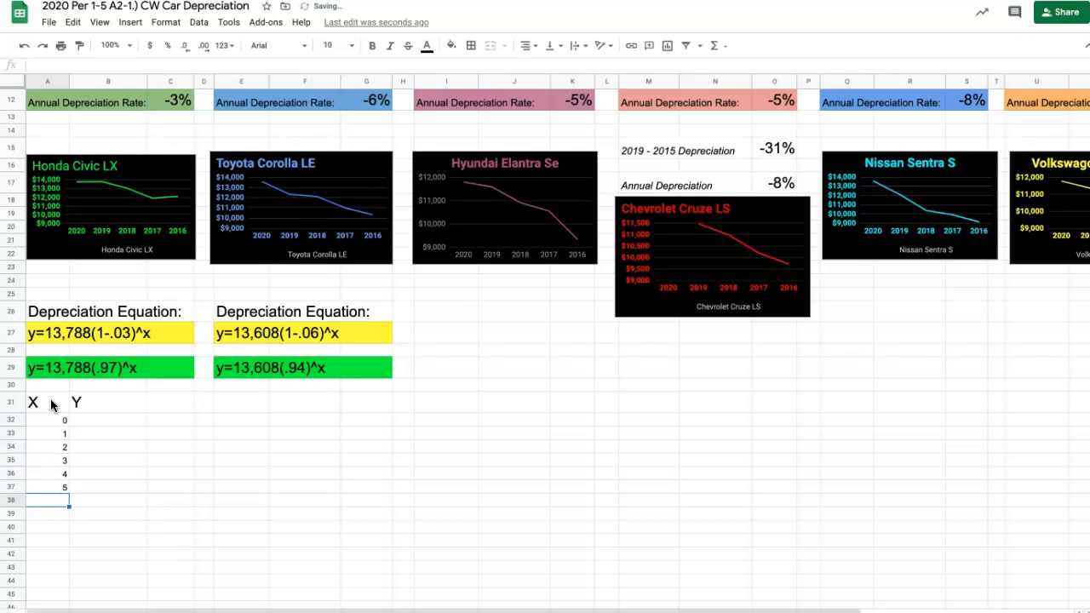
pyautogui.press('Return')
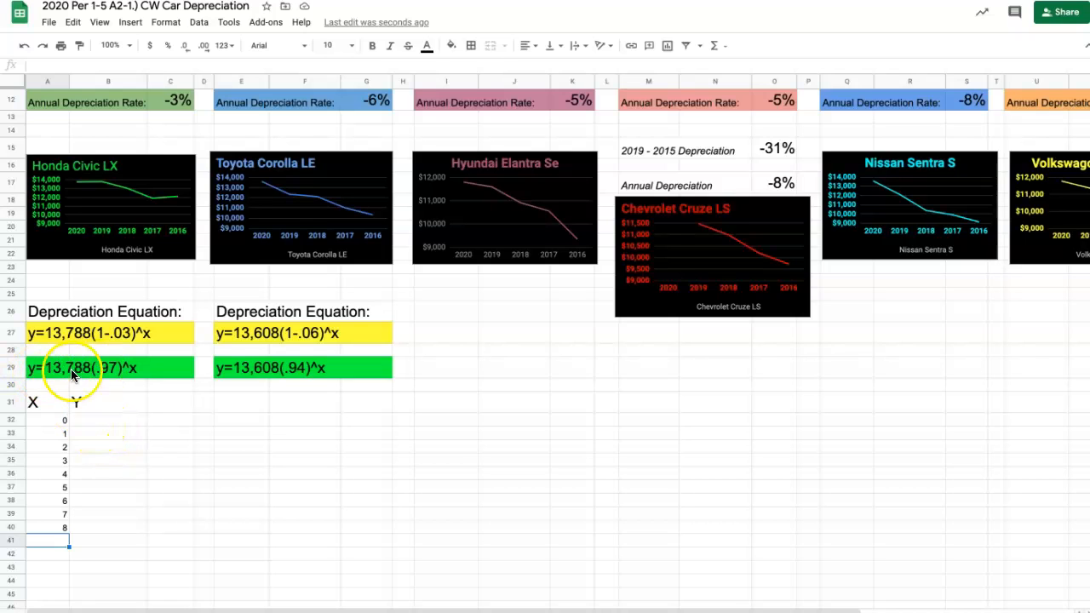
# - Enter the formula =13788*(.97)^A32 in B32 and dismiss the suggested autofill
pyautogui.click(95, 427)
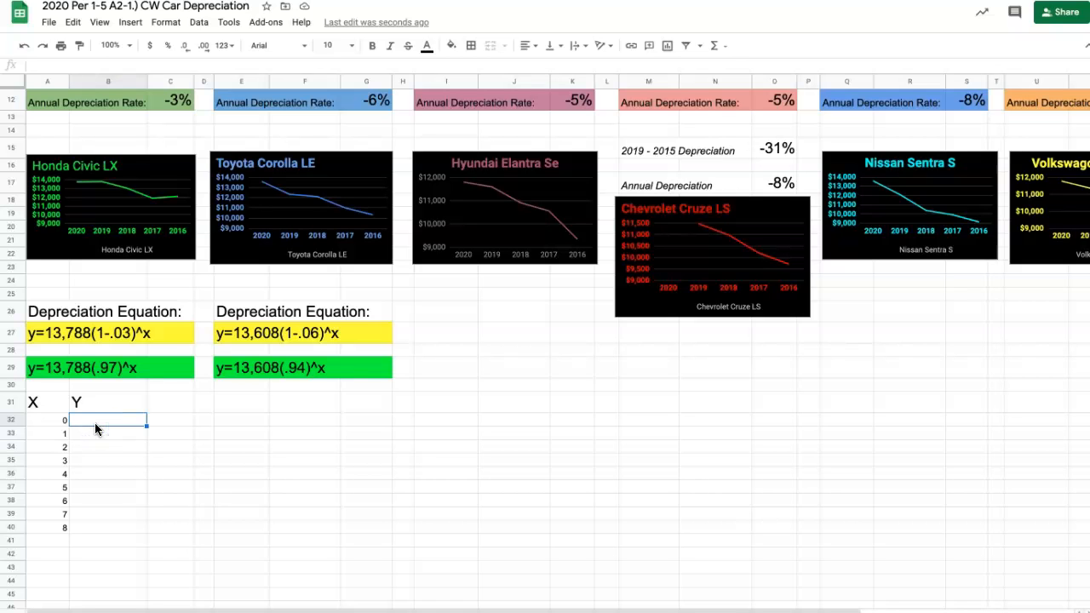
pyautogui.hotkey('ctrl', '+')
pyautogui.hotkey('ctrl', '+')
pyautogui.hotkey('ctrl', '+')
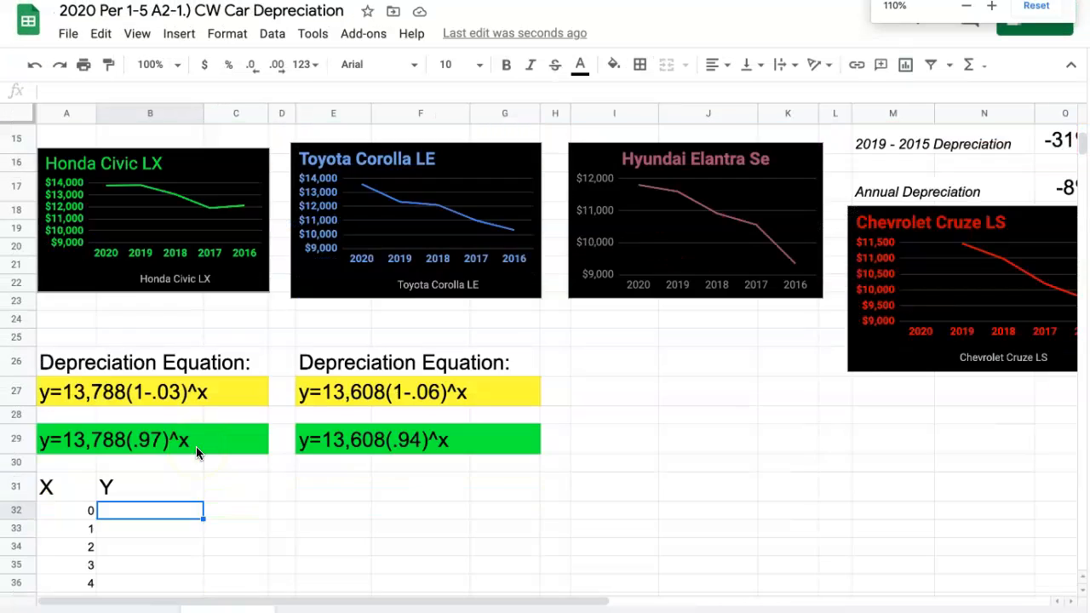
pyautogui.scroll(-3, 196, 453)
pyautogui.hotkey('ctrl', '+')
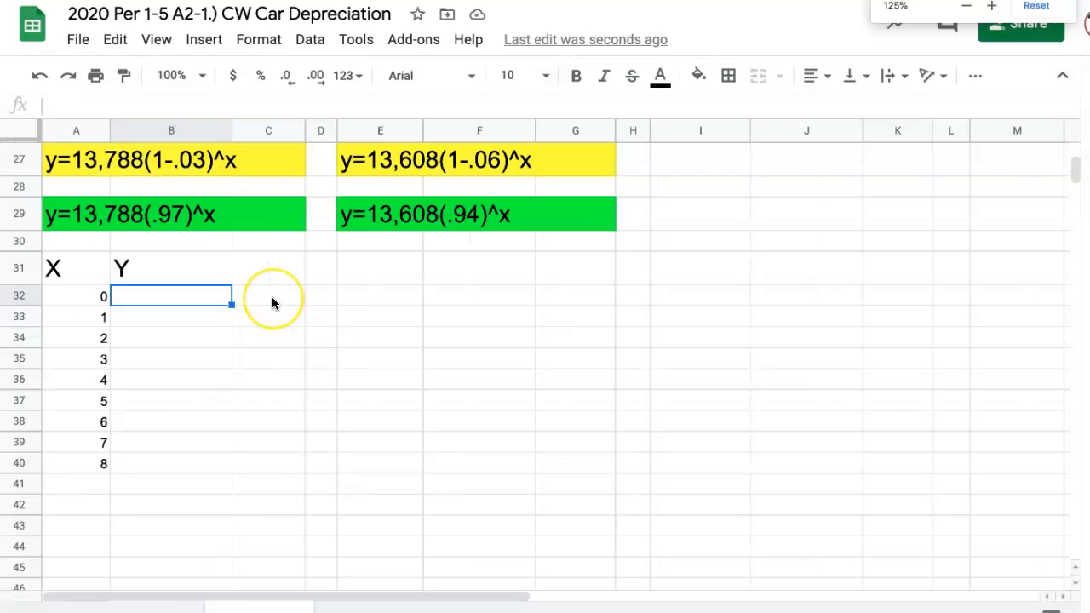
pyautogui.scroll(2, 272, 298)
pyautogui.doubleClick(145, 412)
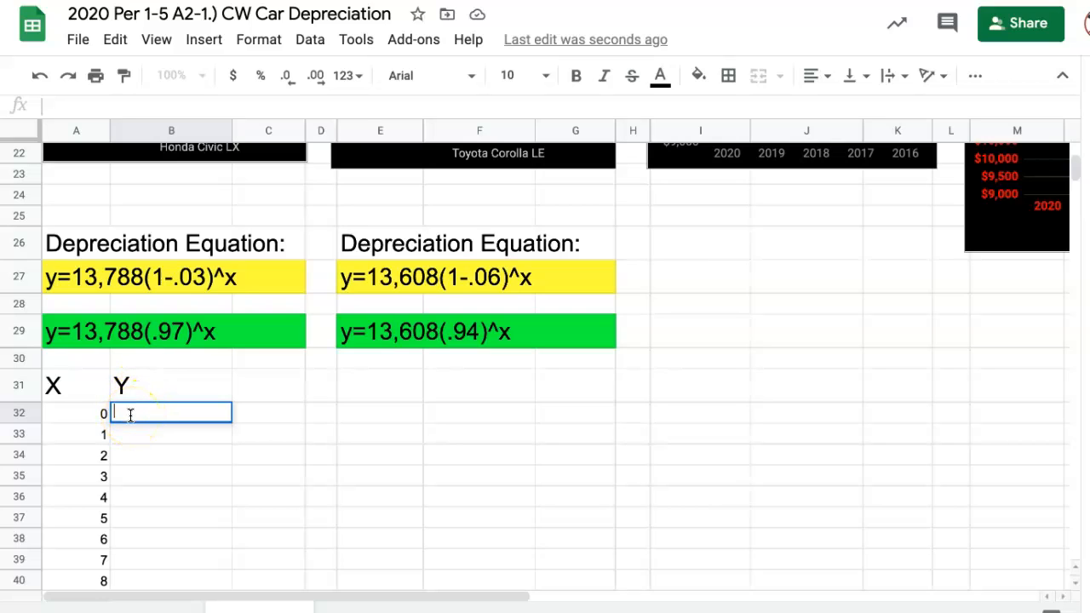
pyautogui.write('=13788*')
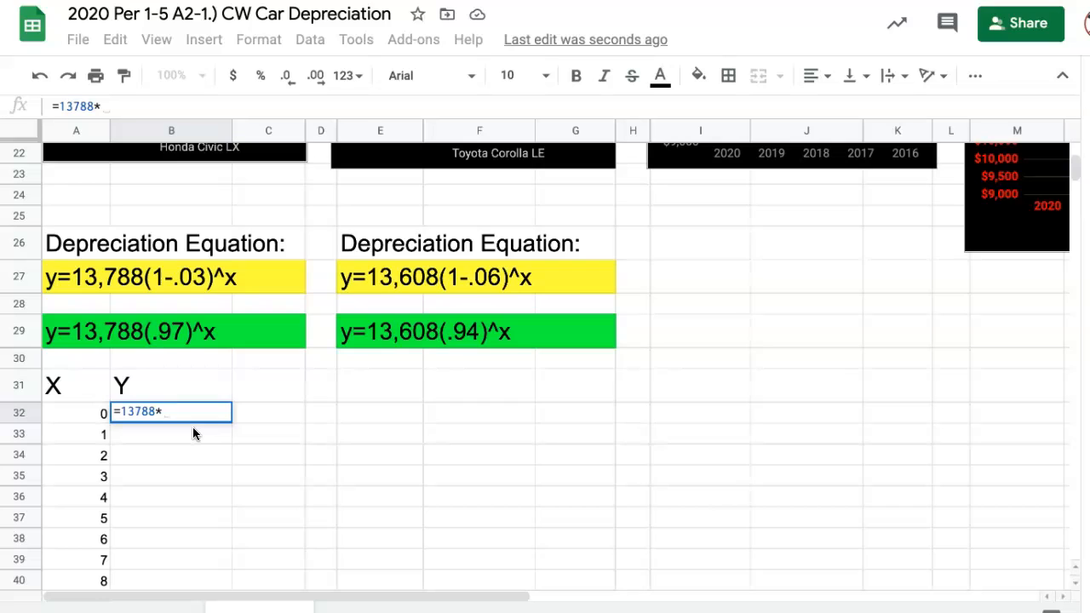
pyautogui.write('(.')
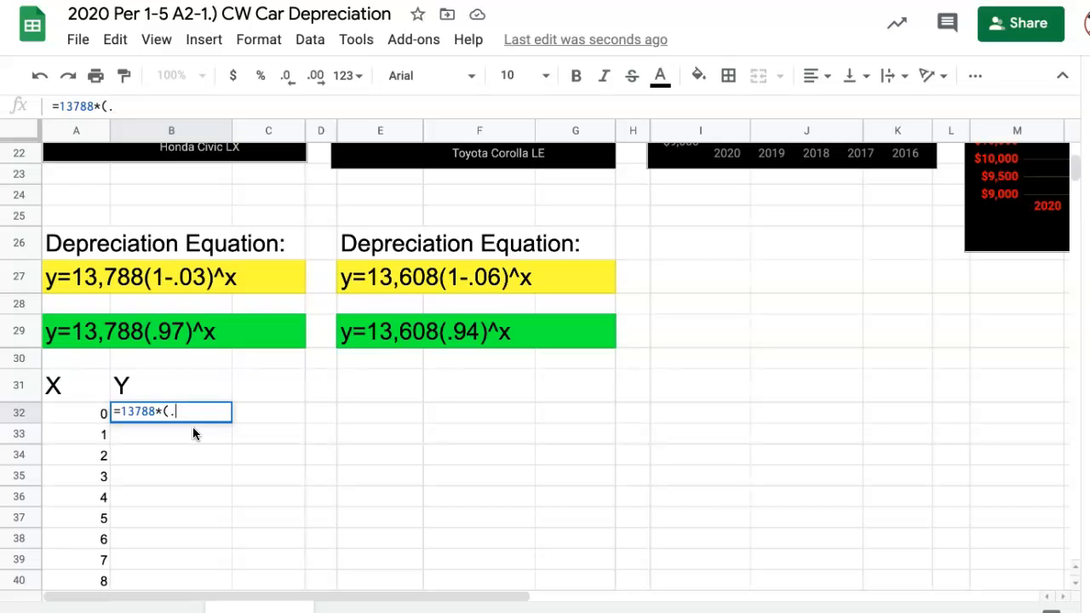
pyautogui.write('97)^')
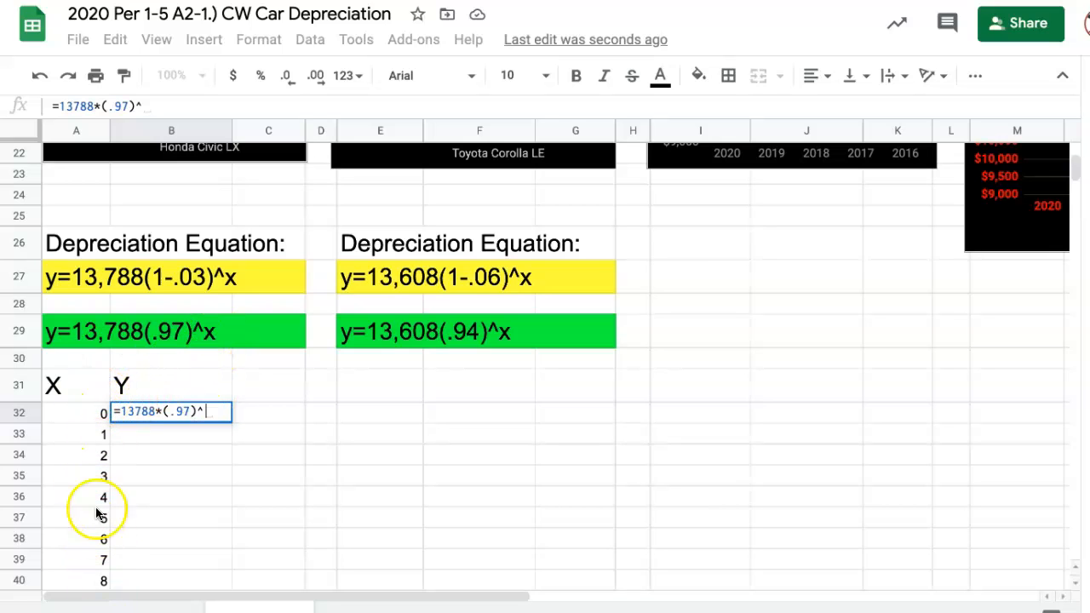
pyautogui.click(84, 414)
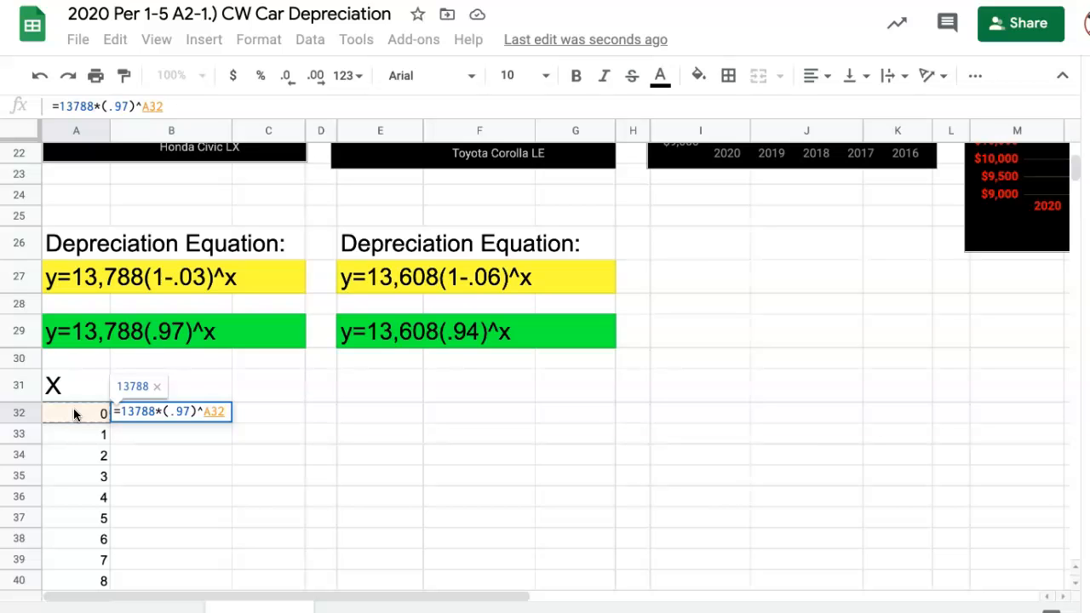
pyautogui.press('Return')
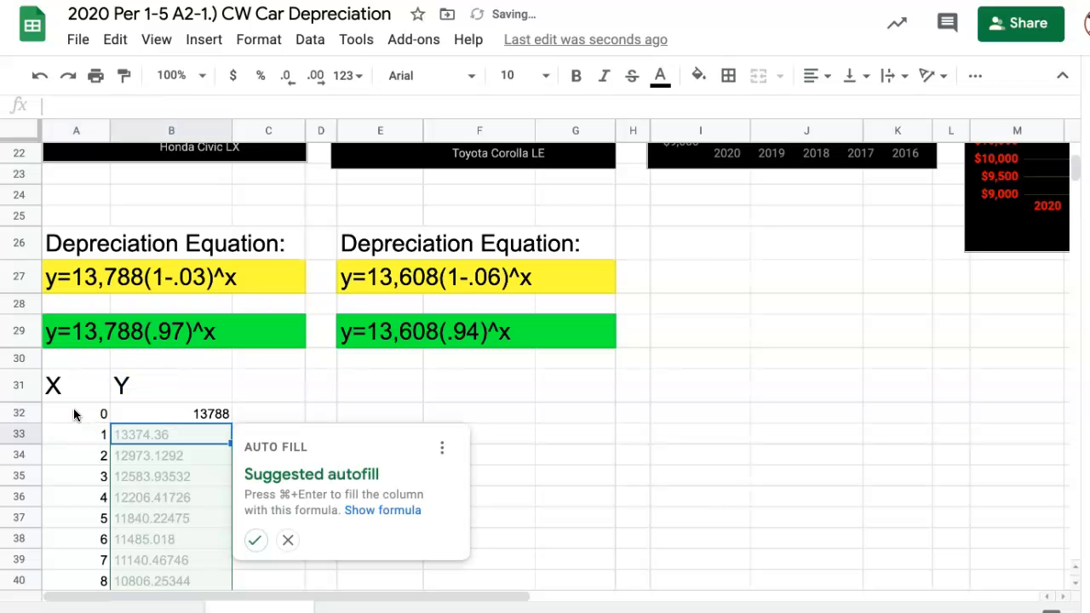
pyautogui.click(288, 539)
# - Format B32 as currency and fill its formula down through B40
pyautogui.click(220, 414)
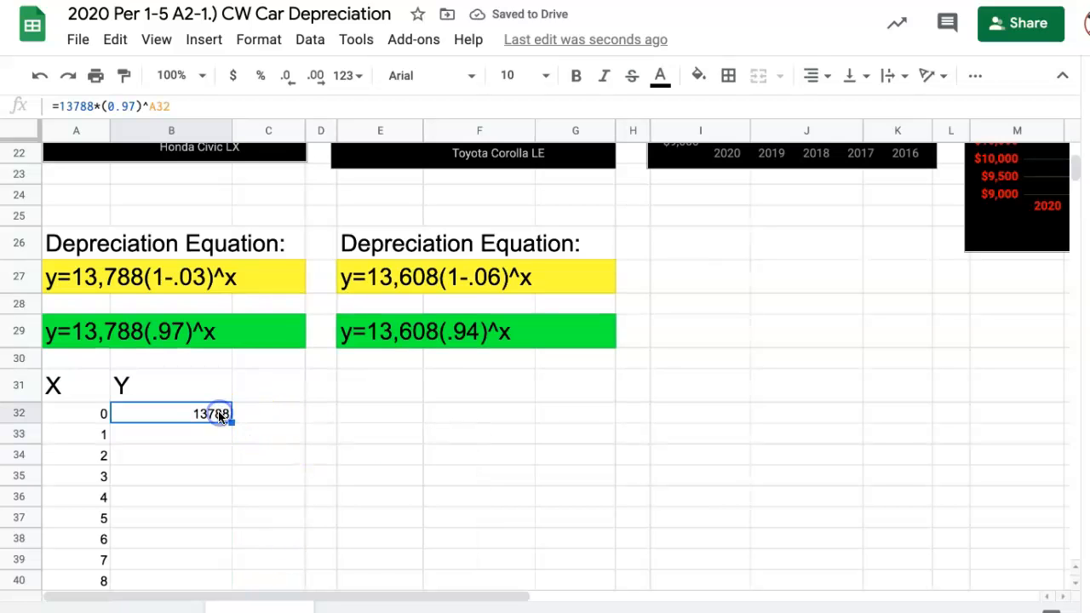
pyautogui.click(236, 75)
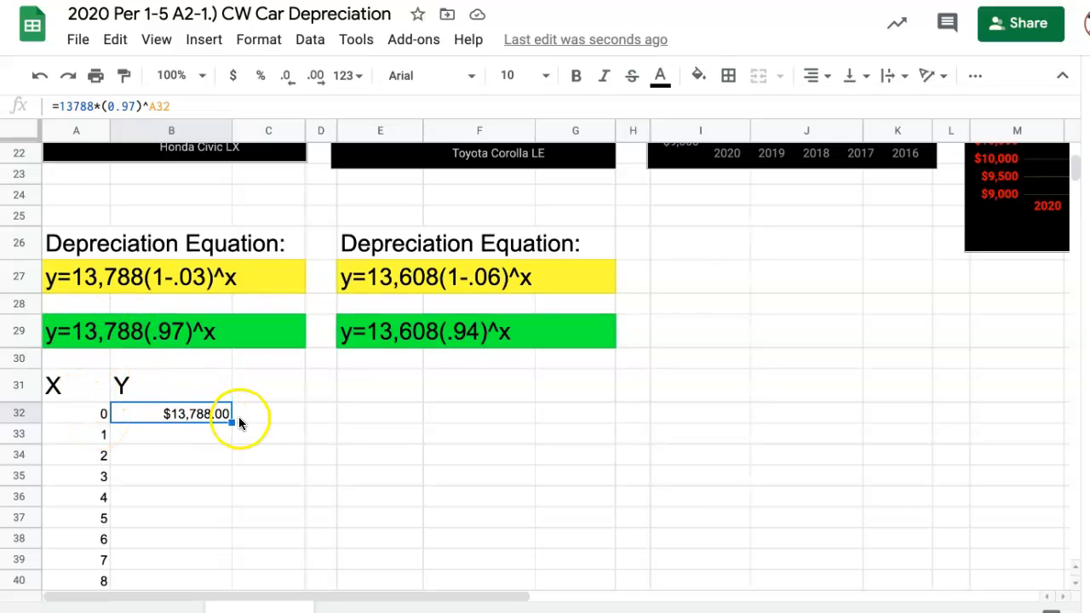
pyautogui.scroll(-1, 237, 418)
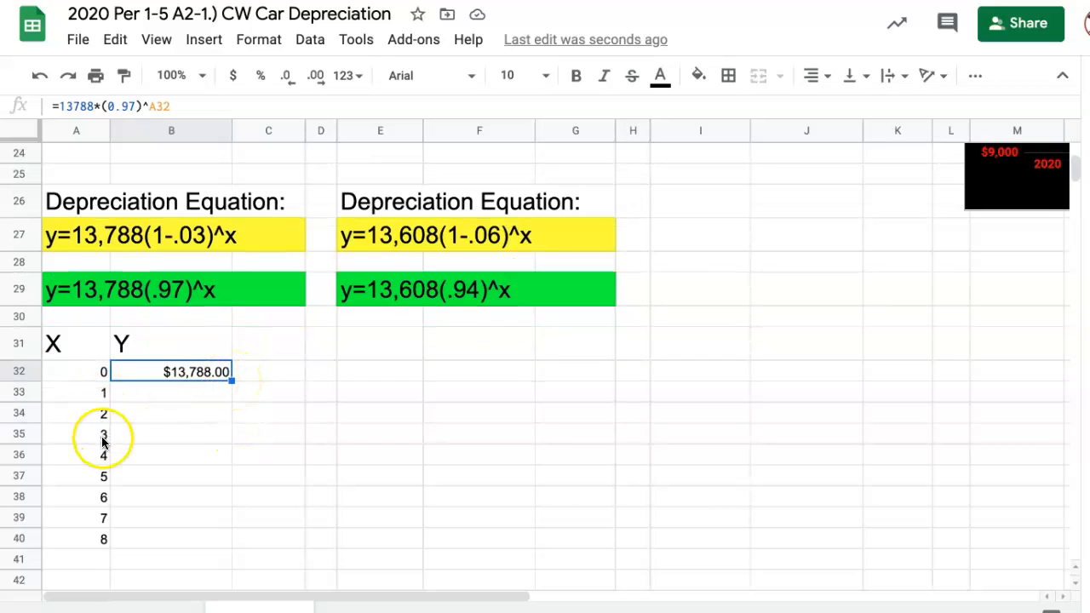
pyautogui.moveTo(230, 383); pyautogui.dragTo(220, 540)
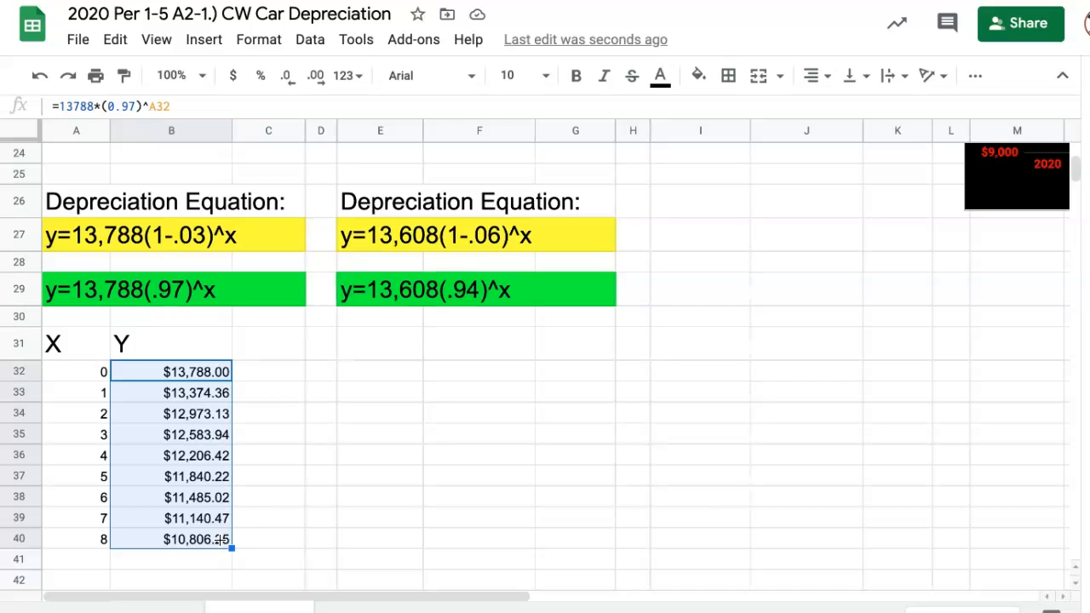
pyautogui.click(243, 459)
# - Apply borders to all cells of the X and Y table in A31:B40
pyautogui.moveTo(95, 344); pyautogui.dragTo(193, 539)
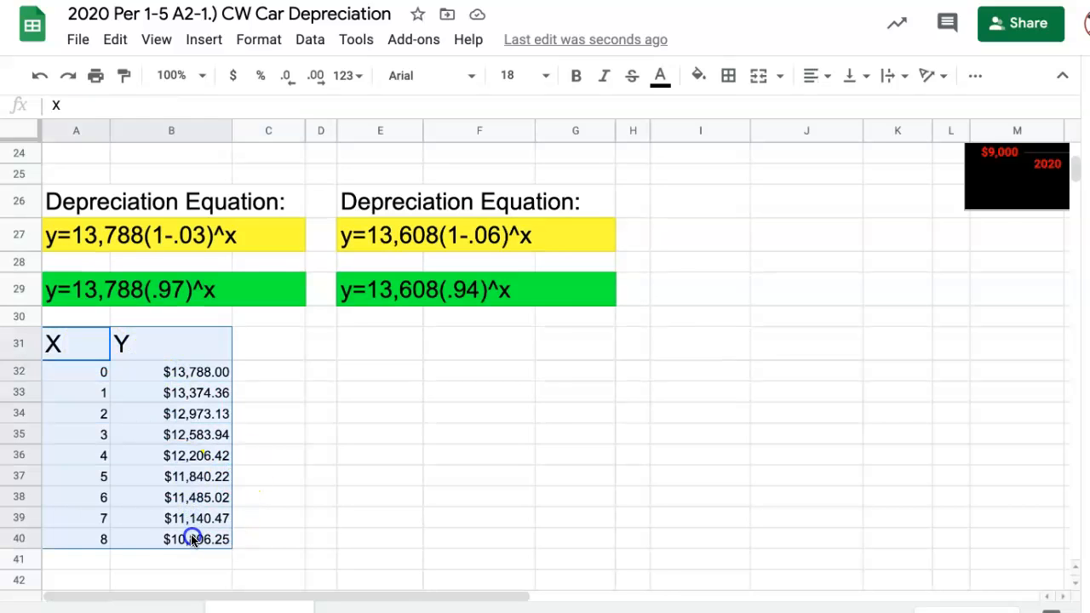
pyautogui.click(728, 75)
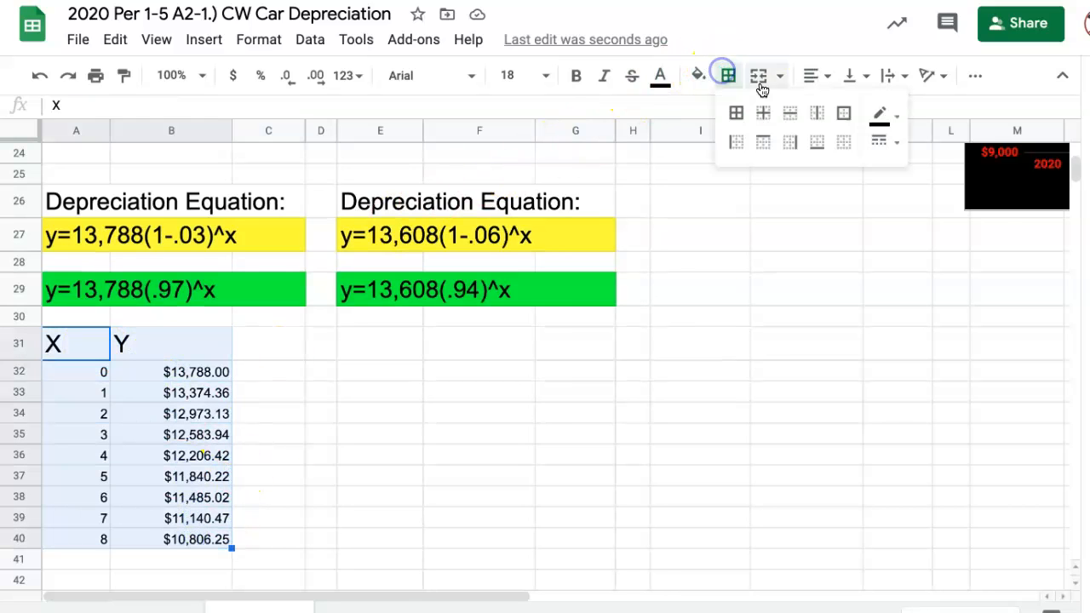
pyautogui.click(735, 114)
pyautogui.click(358, 449)
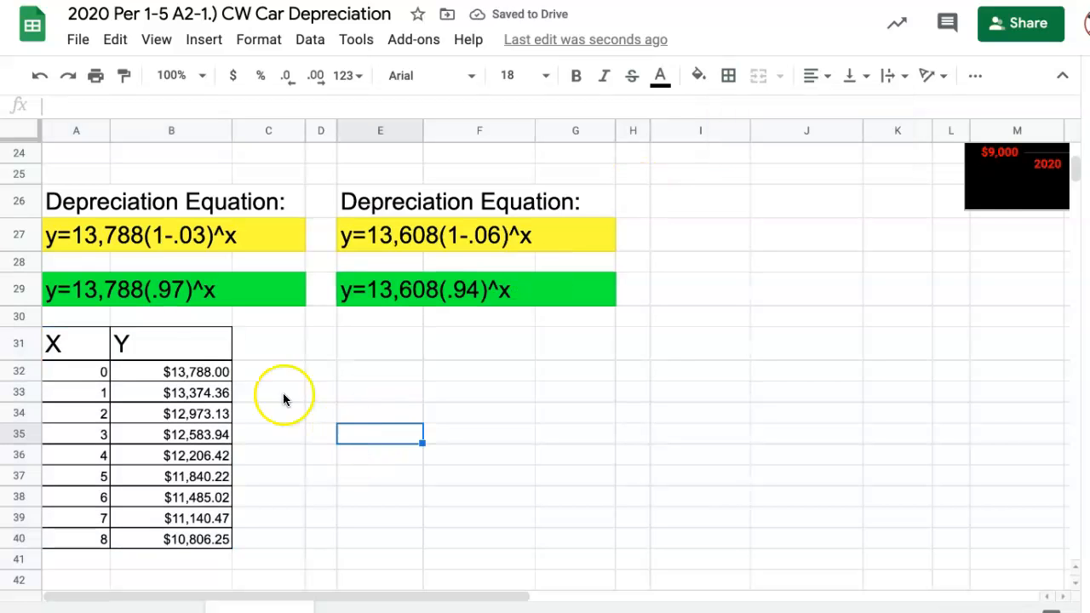
# - Insert a line chart based on the X and Y table in A31:B40
pyautogui.scroll(3, 149, 349)
pyautogui.scroll(5, 149, 349)
pyautogui.scroll(-8, 149, 349)
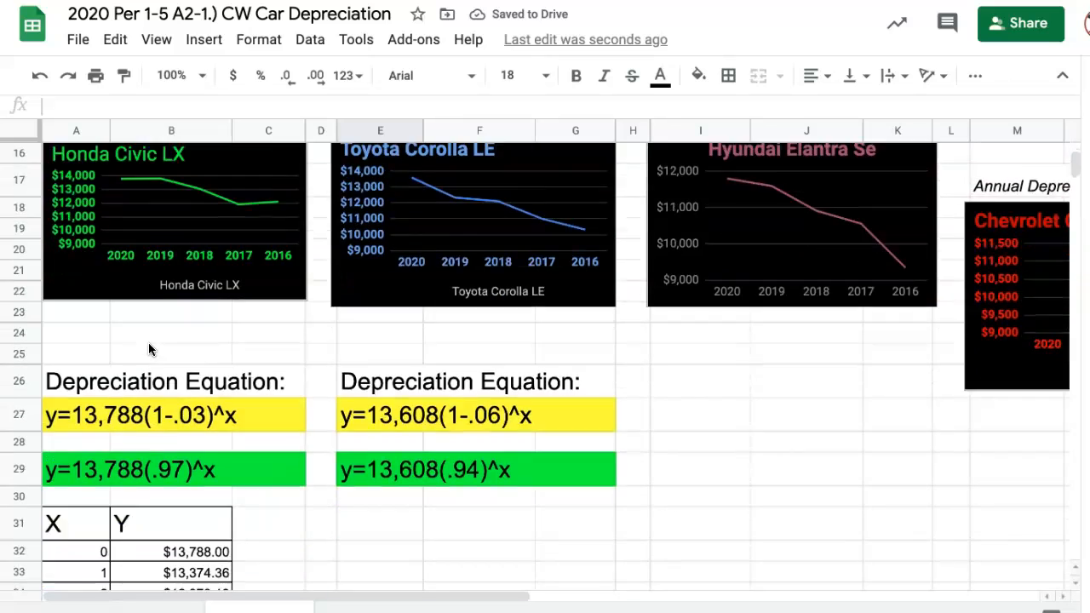
pyautogui.scroll(-3, 148, 342)
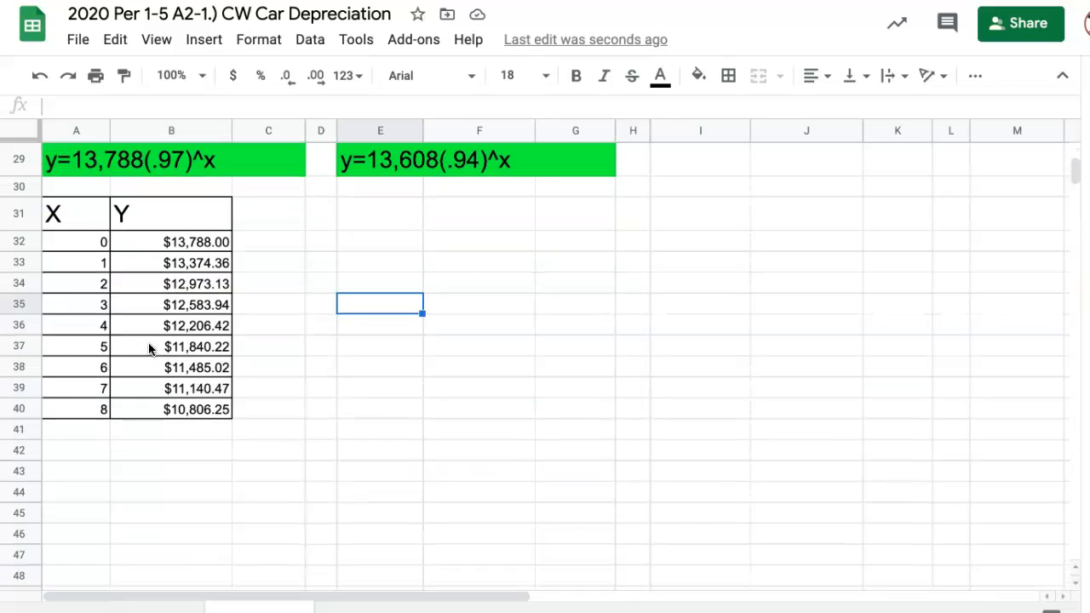
pyautogui.scroll(-1, 221, 343)
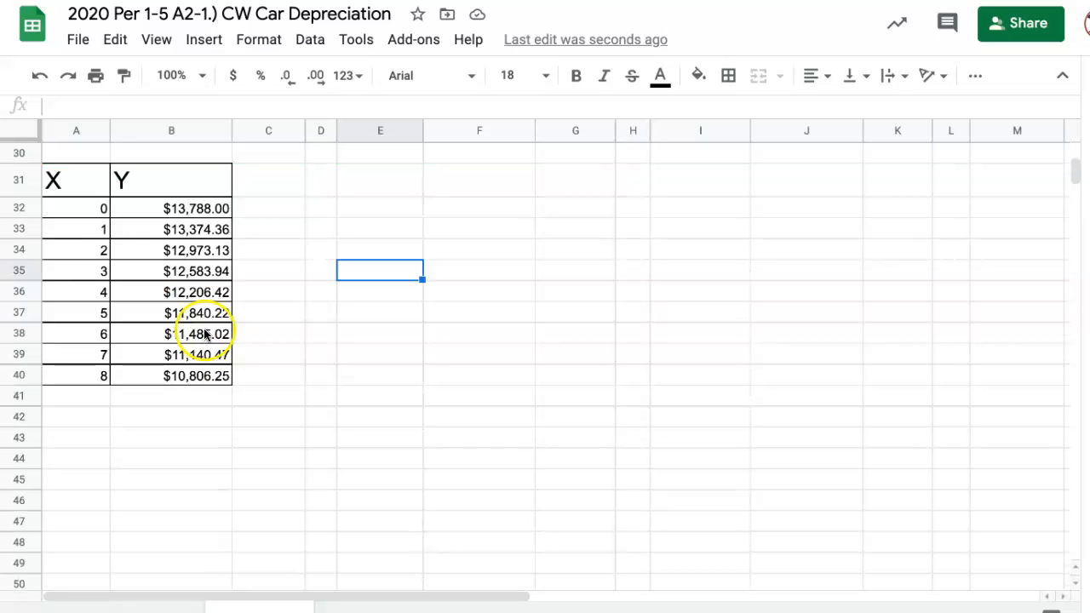
pyautogui.click(73, 179)
pyautogui.moveTo(73, 180); pyautogui.dragTo(192, 380)
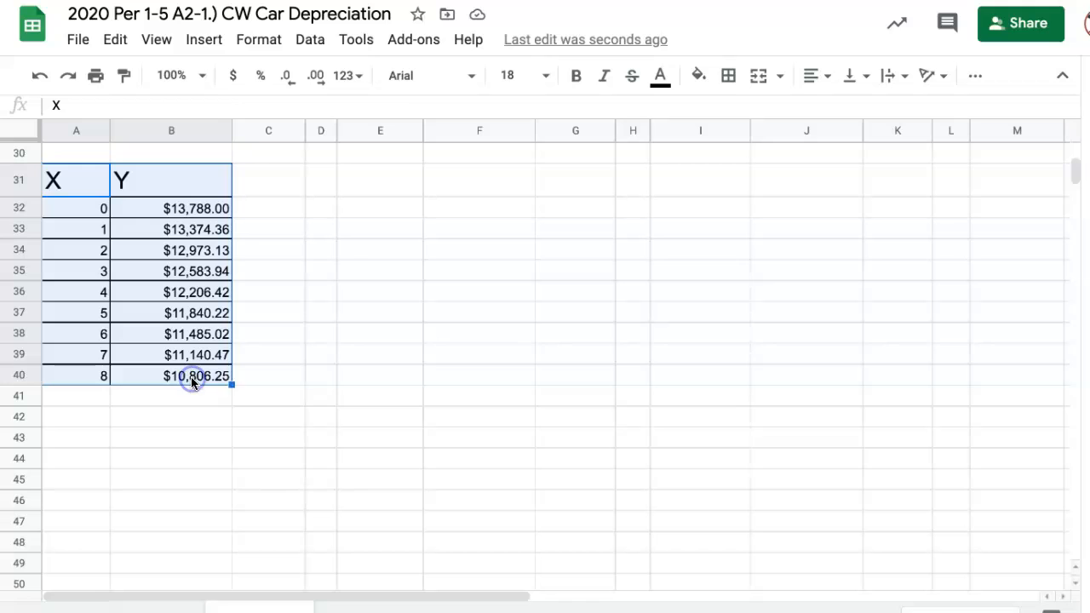
pyautogui.click(195, 45)
pyautogui.click(236, 315)
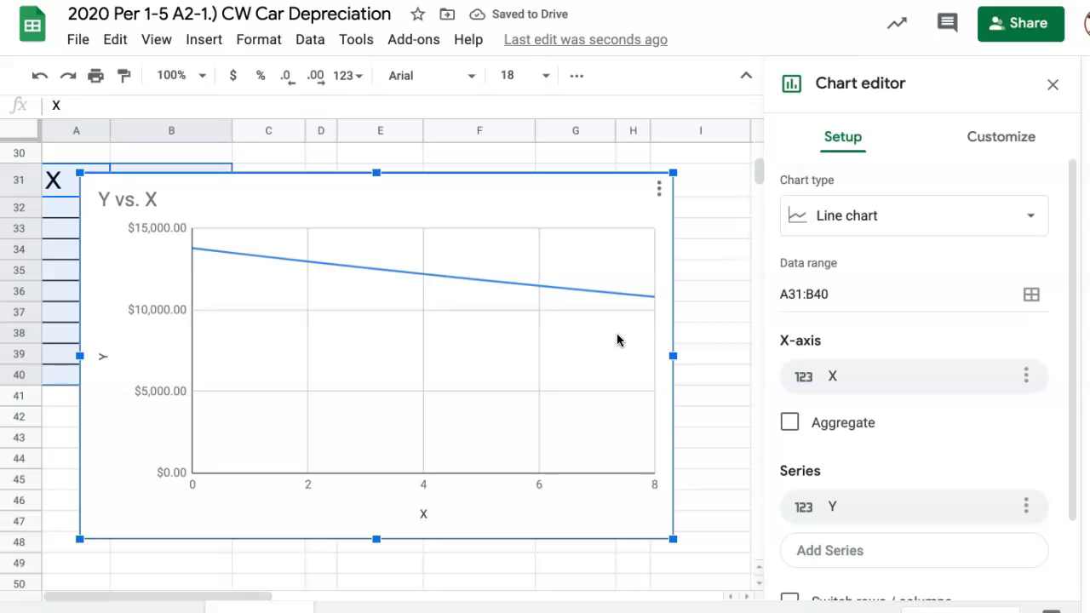
# - Replace the chart title with "Honda Civic Depreciation" and leave the chart editor
pyautogui.click(123, 204)
pyautogui.click(170, 198)
pyautogui.moveTo(155, 200); pyautogui.dragTo(119, 200)
pyautogui.write('Honda Civic Depreciation')
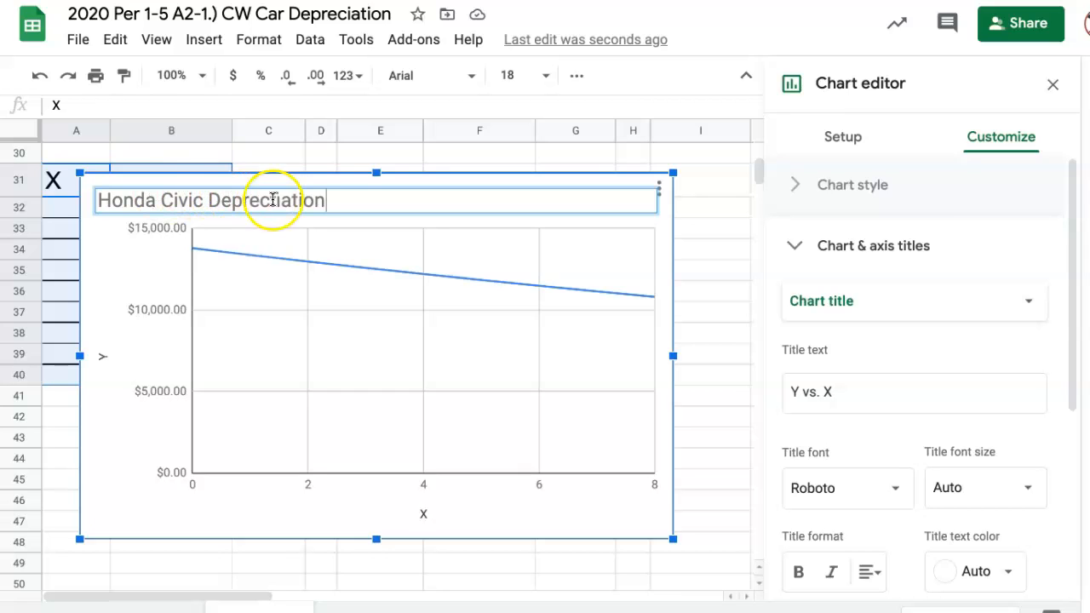
pyautogui.doubleClick(276, 201)
pyautogui.click(278, 202)
pyautogui.press('BackSpace')
pyautogui.click(355, 203)
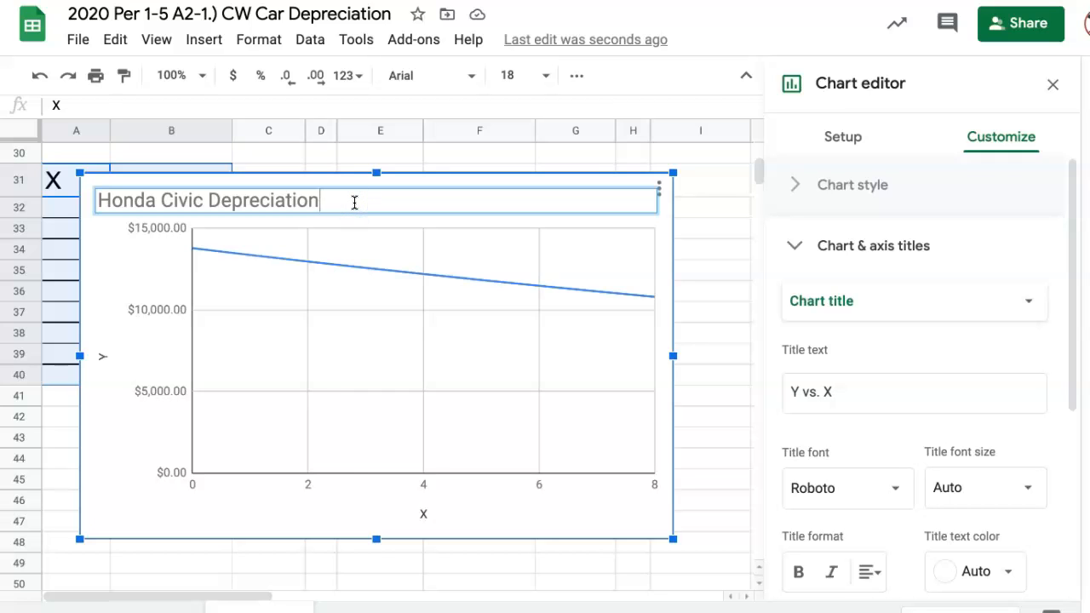
pyautogui.click(679, 233)
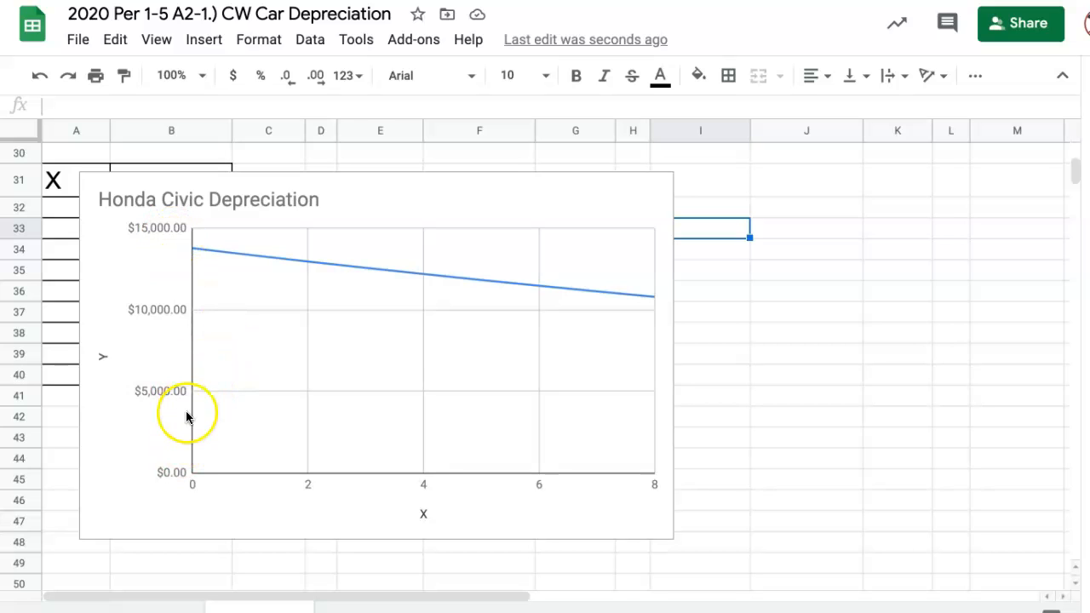
# - Set the chart's vertical axis minimum to 10000 and maximum to 14000, and show its axis line
pyautogui.doubleClick(159, 308)
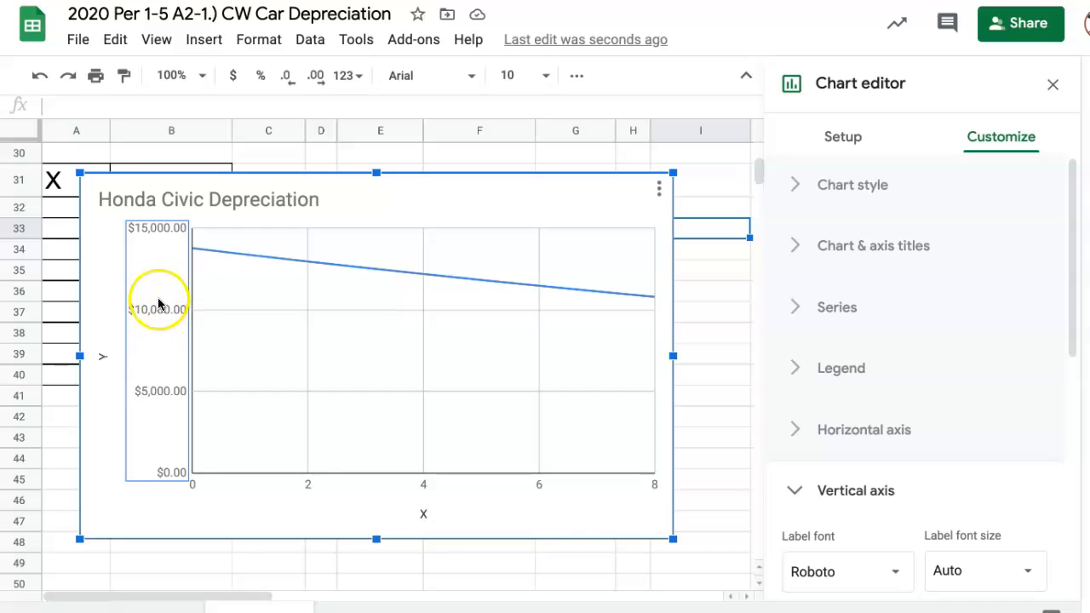
pyautogui.scroll(-1, 955, 396)
pyautogui.scroll(-3, 955, 396)
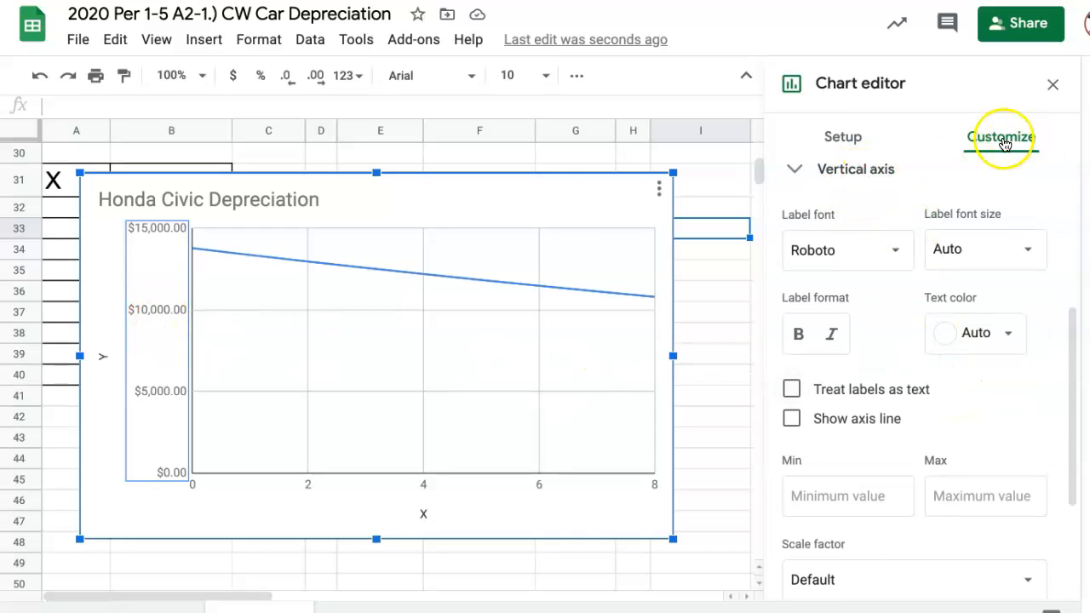
pyautogui.click(164, 310)
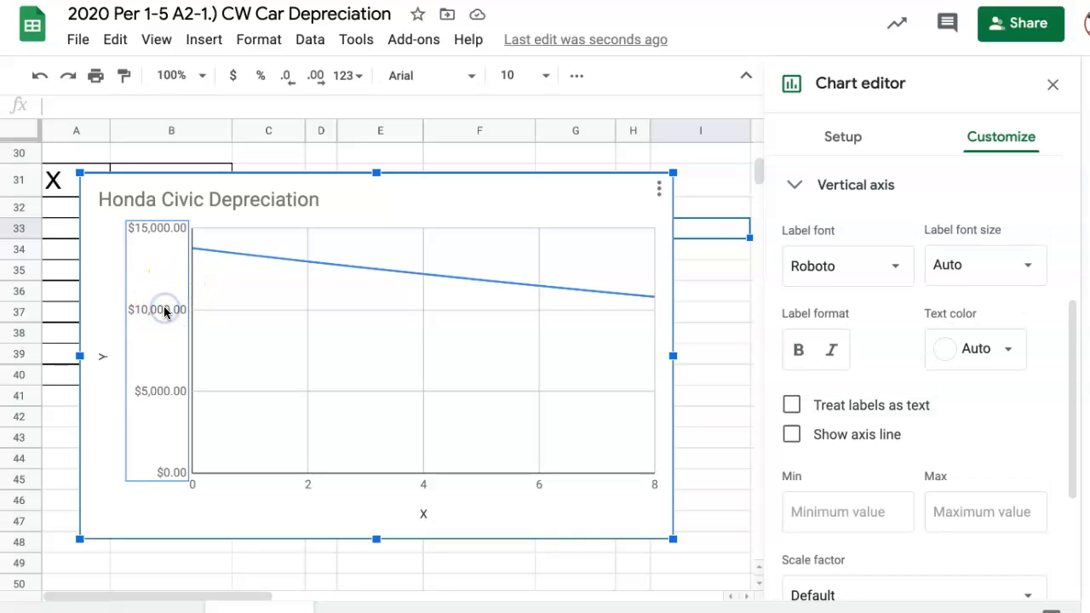
pyautogui.scroll(-1, 841, 377)
pyautogui.scroll(-1, 841, 377)
pyautogui.click(841, 369)
pyautogui.write('10000')
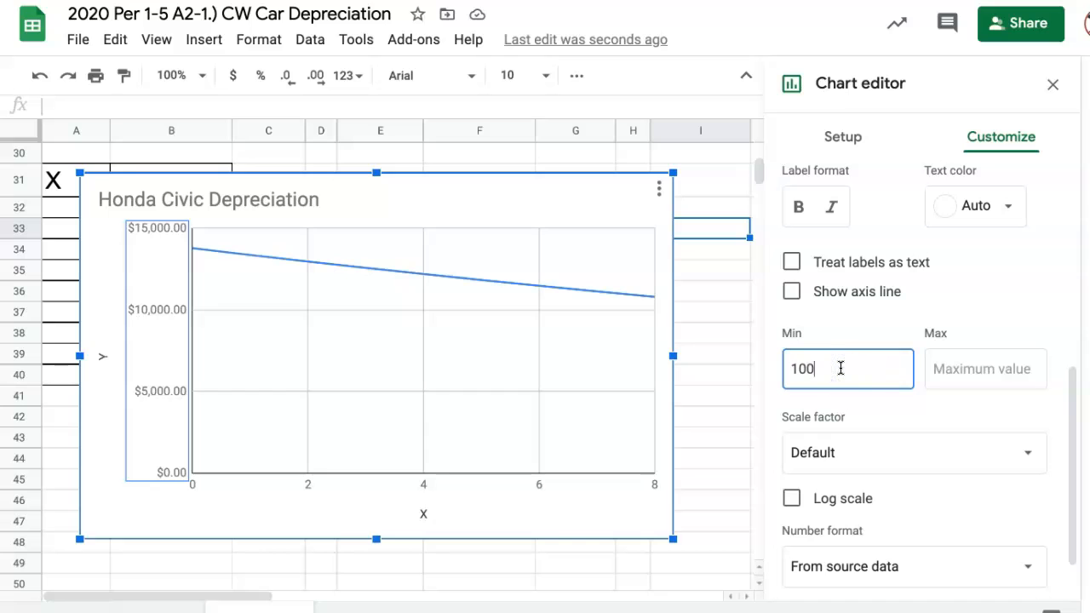
pyautogui.click(1003, 367)
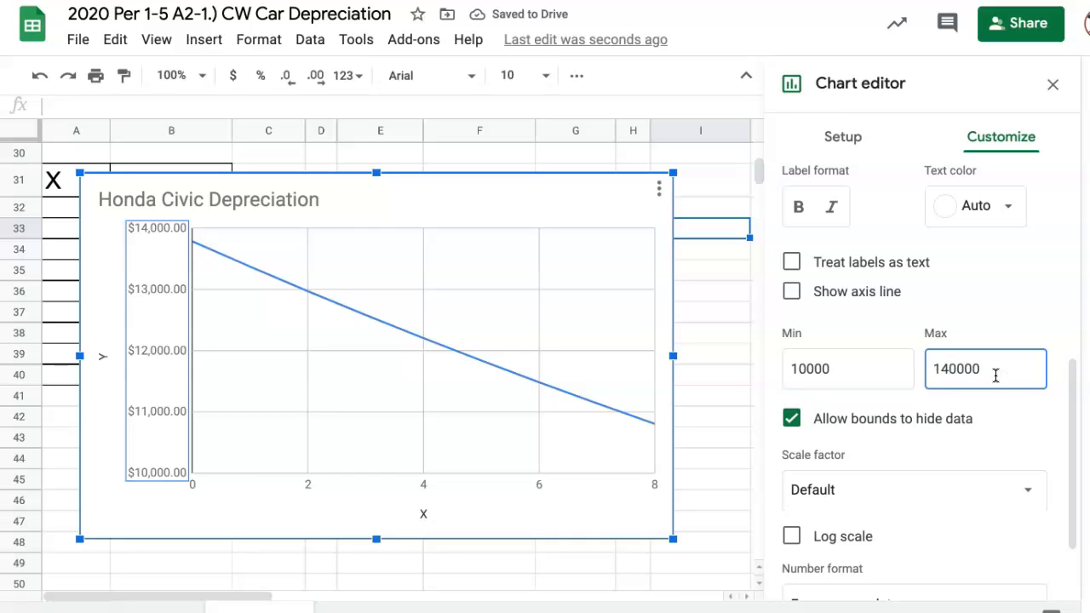
pyautogui.click(976, 370)
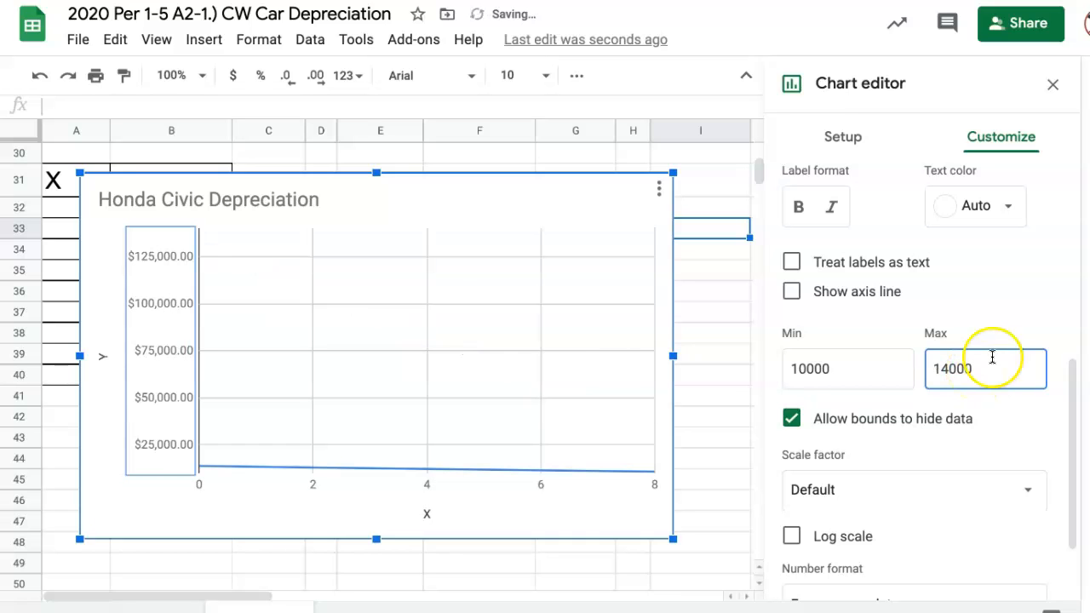
pyautogui.click(981, 291)
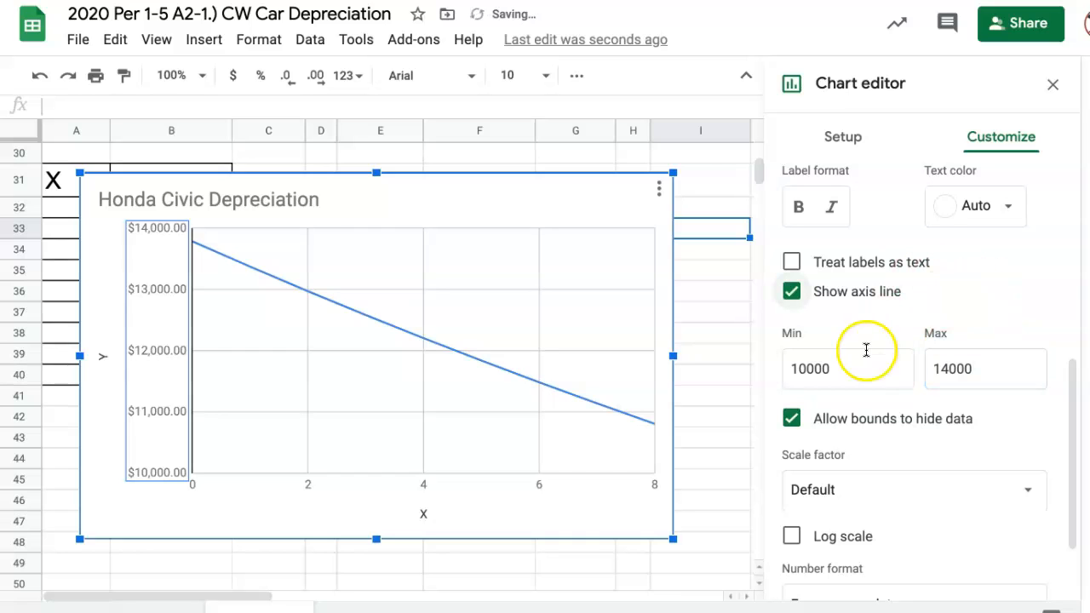
pyautogui.click(983, 146)
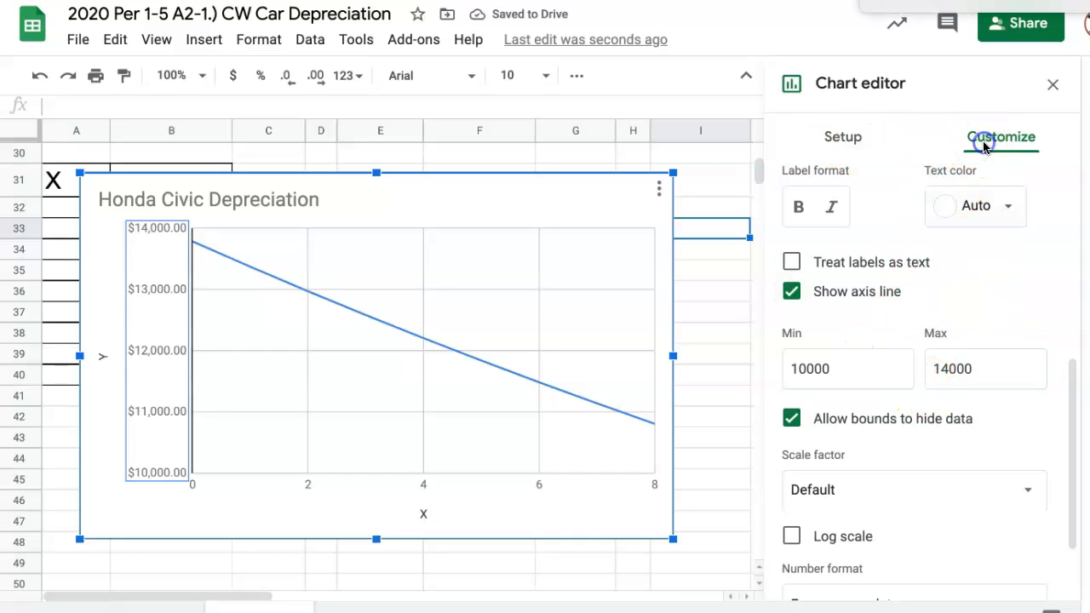
# - Change the depreciation chart's background color to a medium gray
pyautogui.click(567, 266)
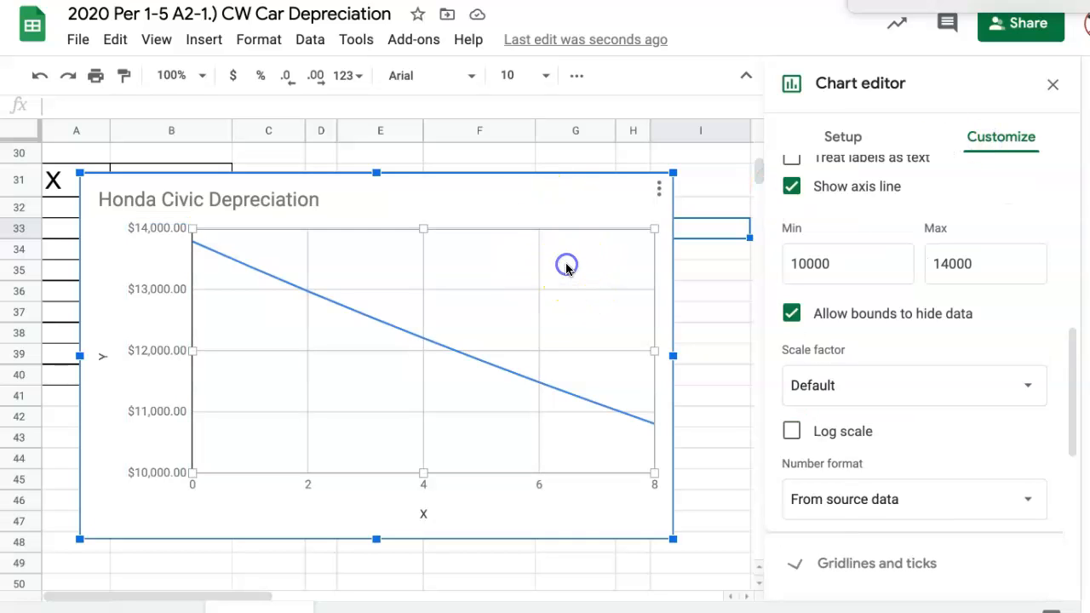
pyautogui.scroll(5, 783, 298)
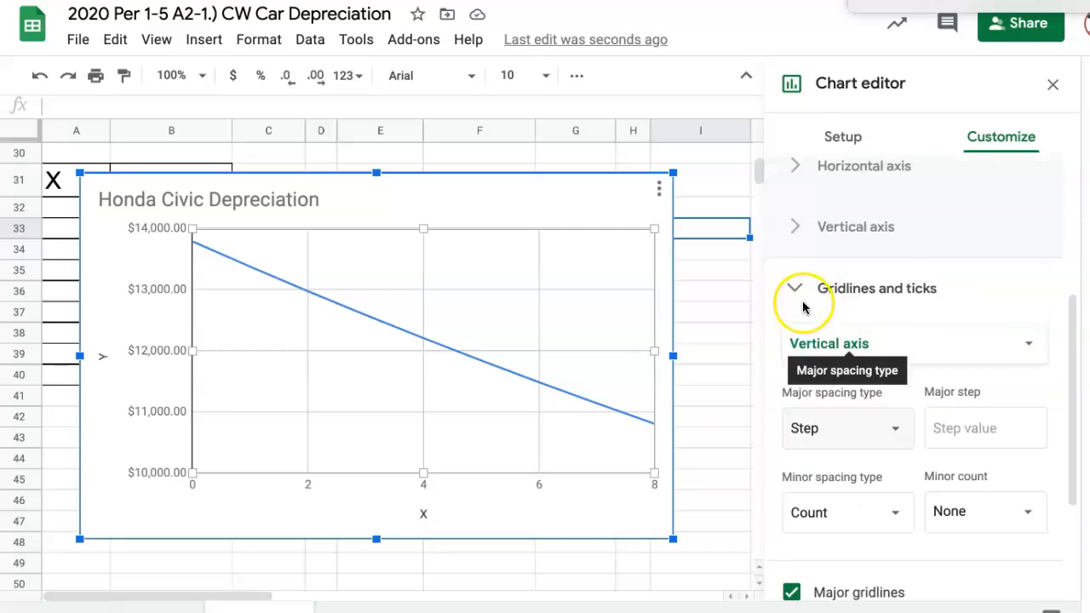
pyautogui.scroll(-2, 802, 306)
pyautogui.scroll(3, 803, 308)
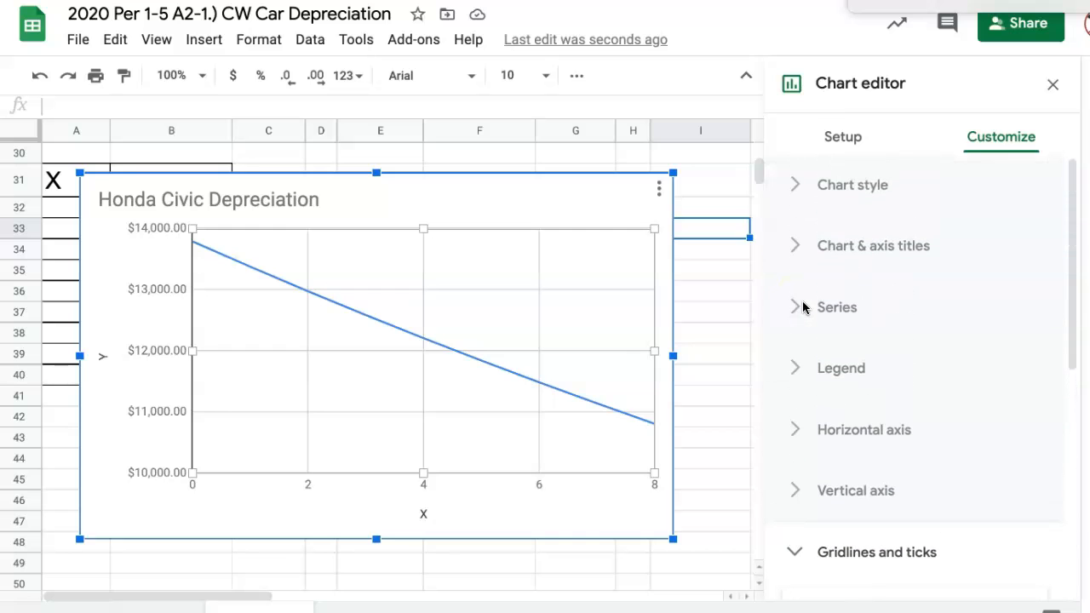
pyautogui.click(834, 184)
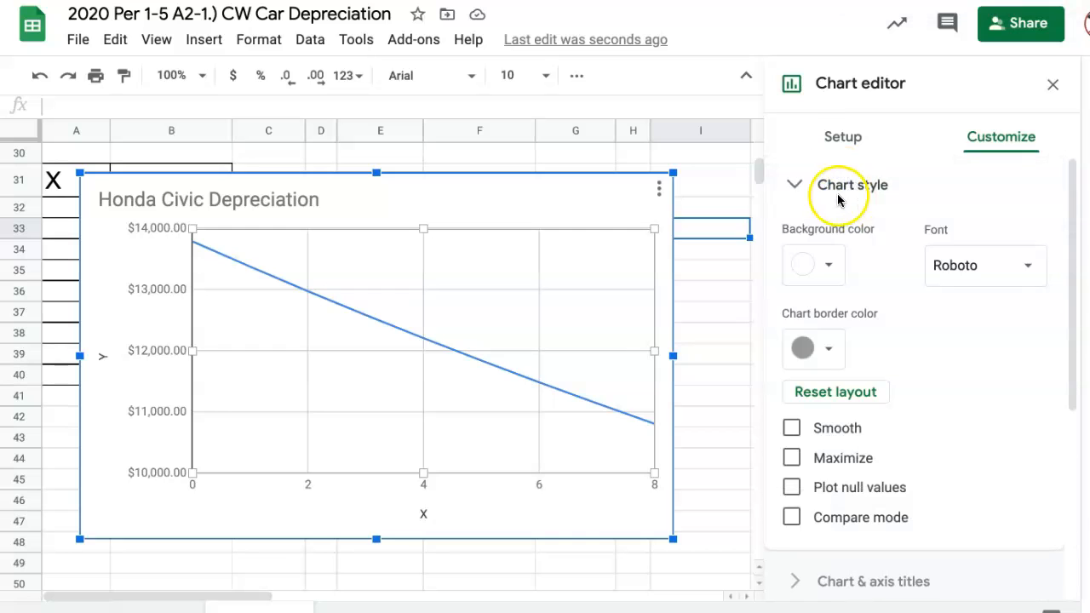
pyautogui.click(830, 261)
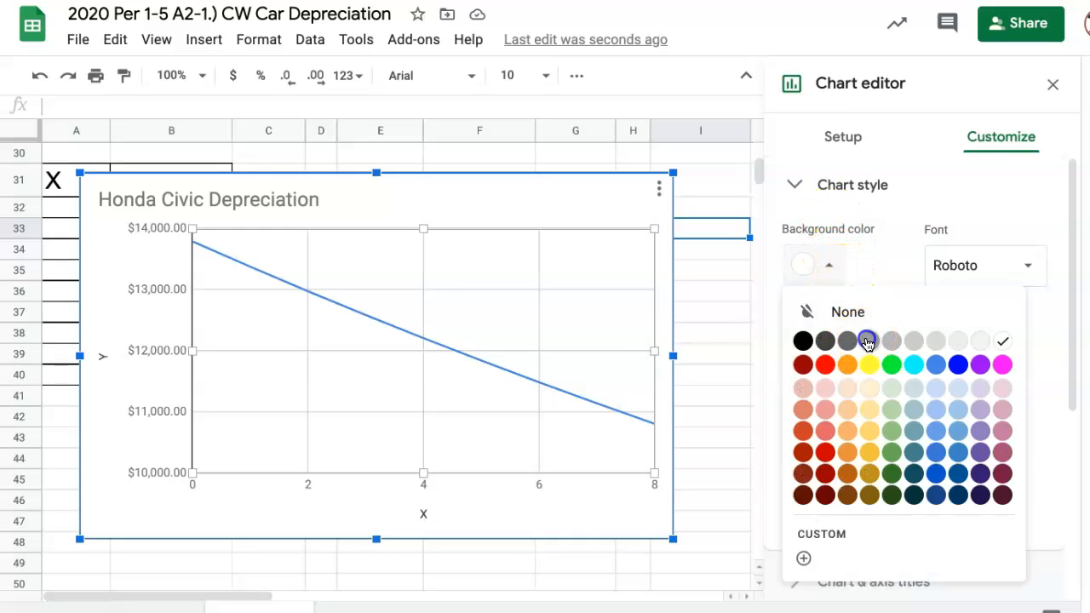
pyautogui.click(869, 342)
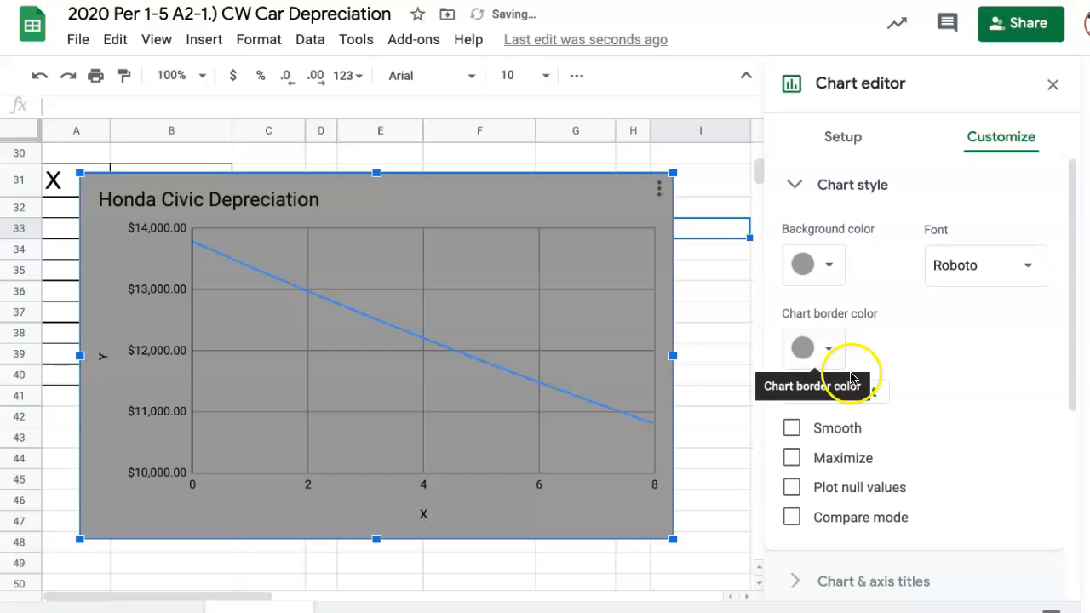
# - Smooth the chart's line and narrow the chart so its right edge falls within column F
pyautogui.click(793, 428)
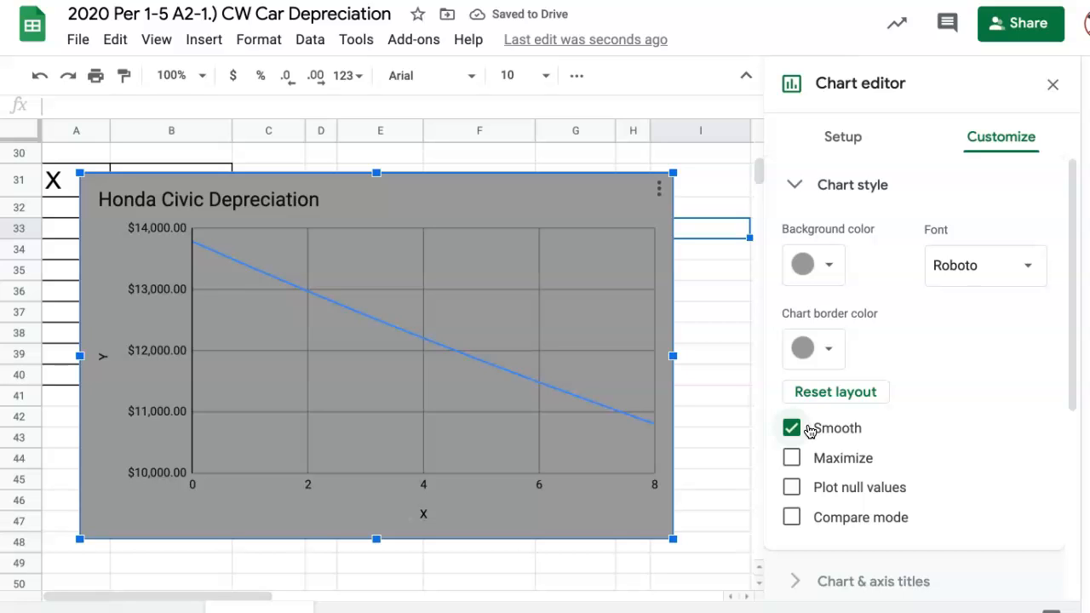
pyautogui.moveTo(672, 358); pyautogui.dragTo(485, 357)
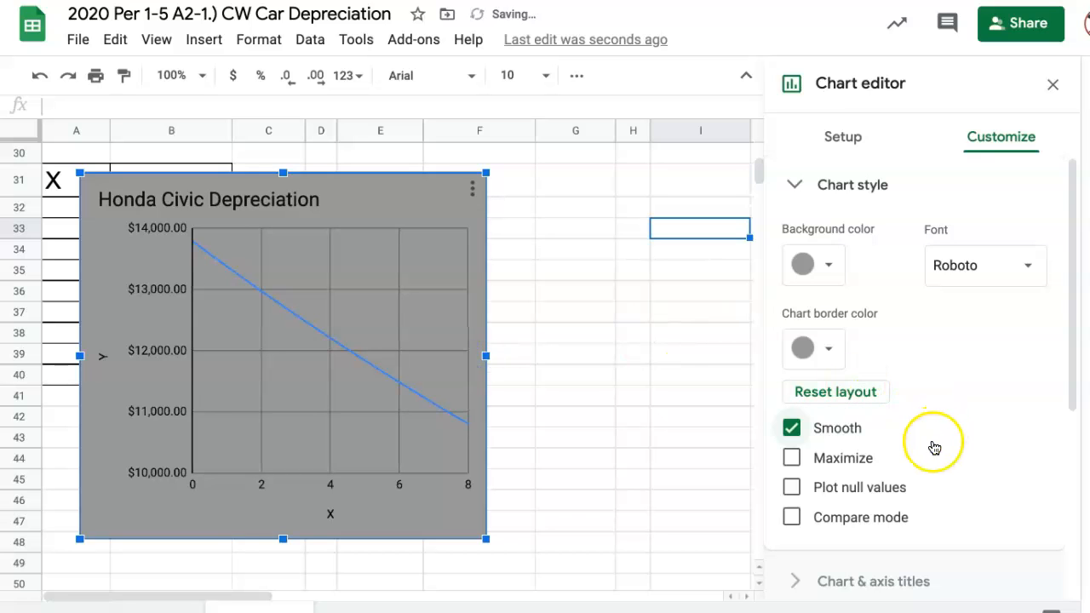
# - Recolor the chart's Y series line bright yellow and deselect the chart
pyautogui.scroll(-4, 931, 445)
pyautogui.scroll(3, 933, 448)
pyautogui.click(362, 364)
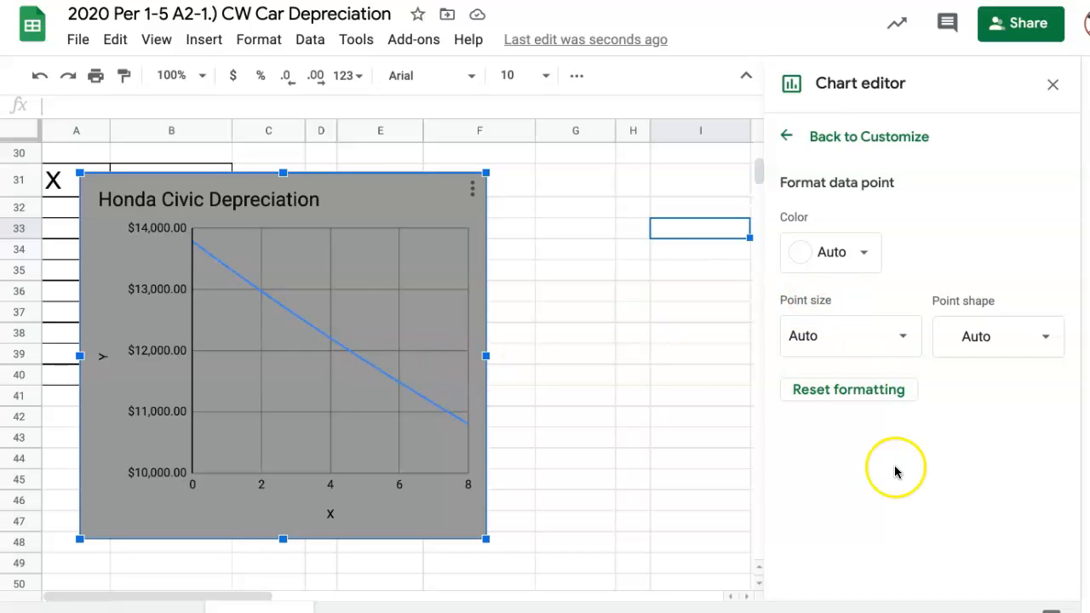
pyautogui.click(361, 364)
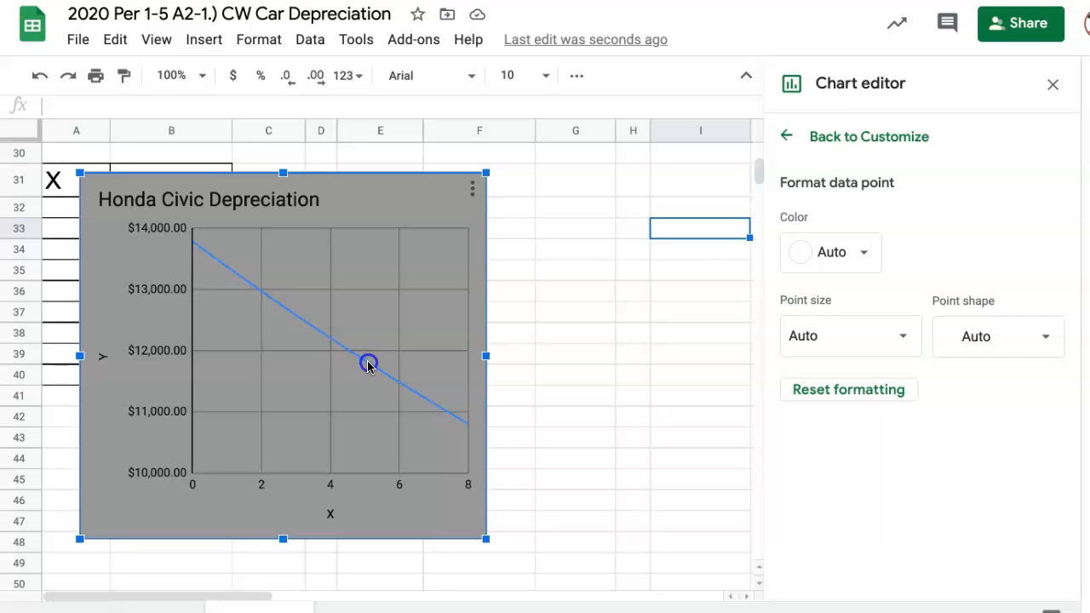
pyautogui.click(782, 134)
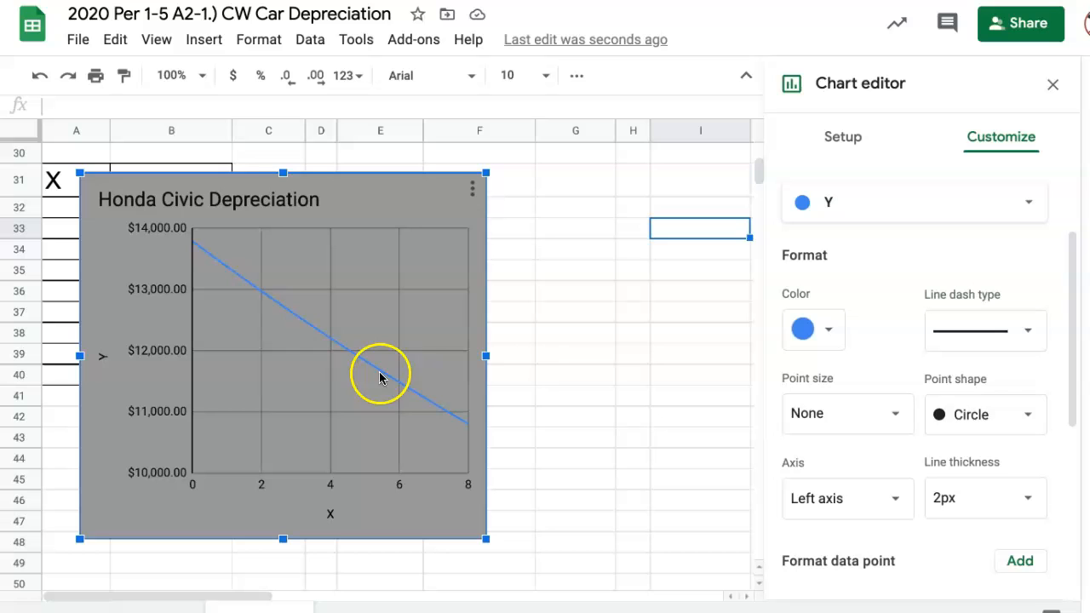
pyautogui.click(831, 330)
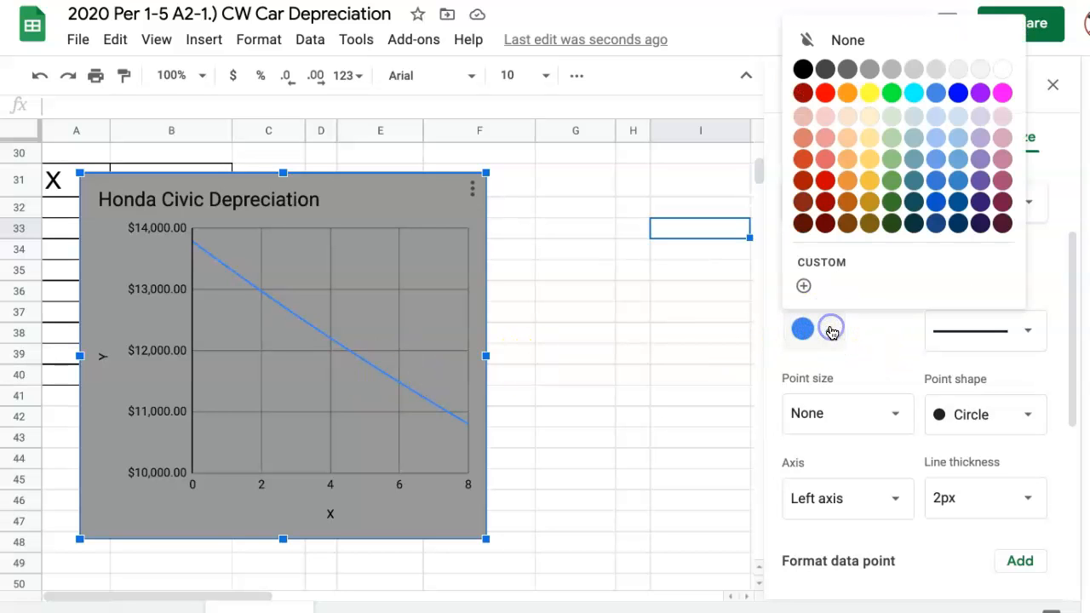
pyautogui.click(877, 94)
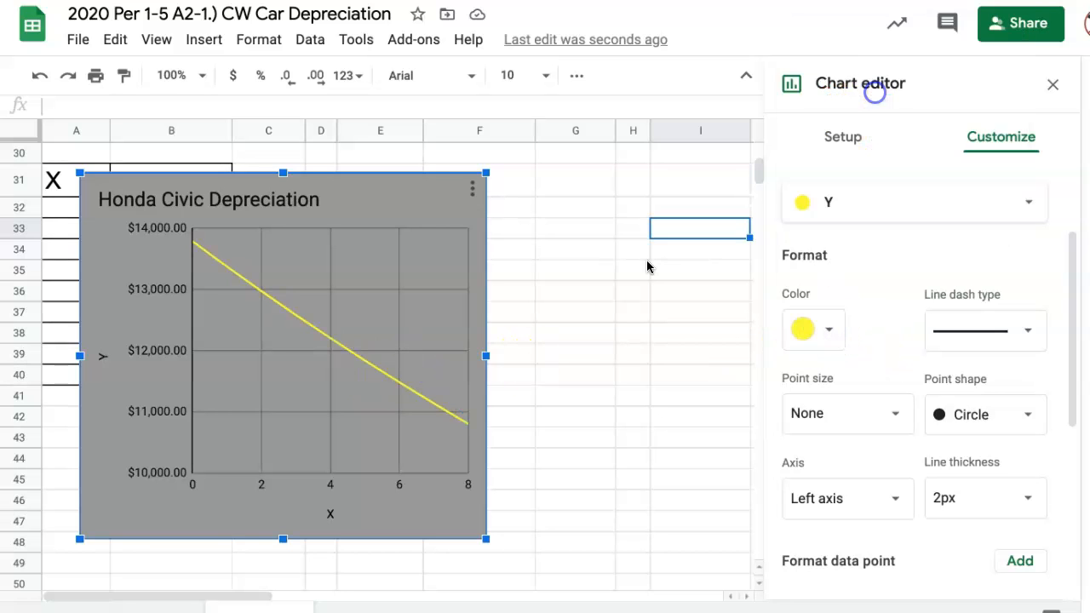
pyautogui.click(592, 340)
pyautogui.doubleClick(591, 339)
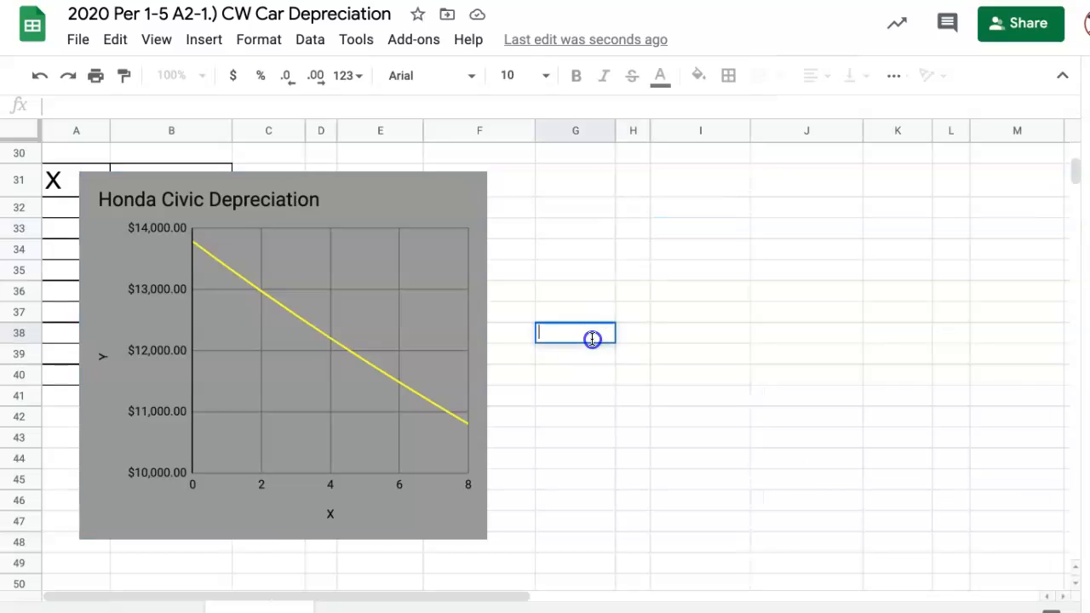
pyautogui.click(602, 382)
# - Try data labels on the chart's Y series and undo them
pyautogui.doubleClick(365, 361)
pyautogui.click(365, 364)
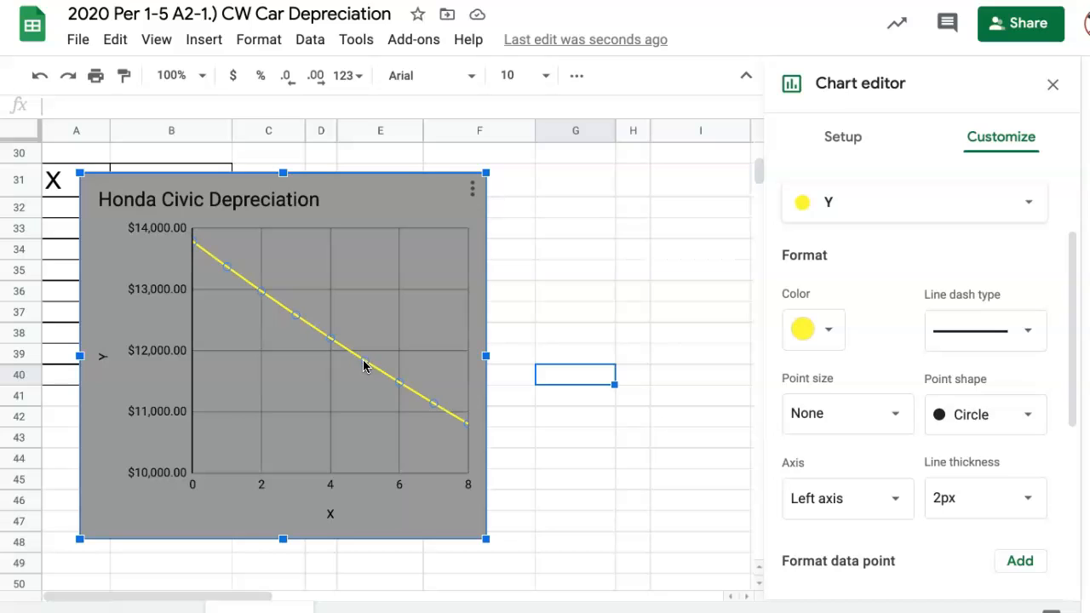
pyautogui.click(364, 366)
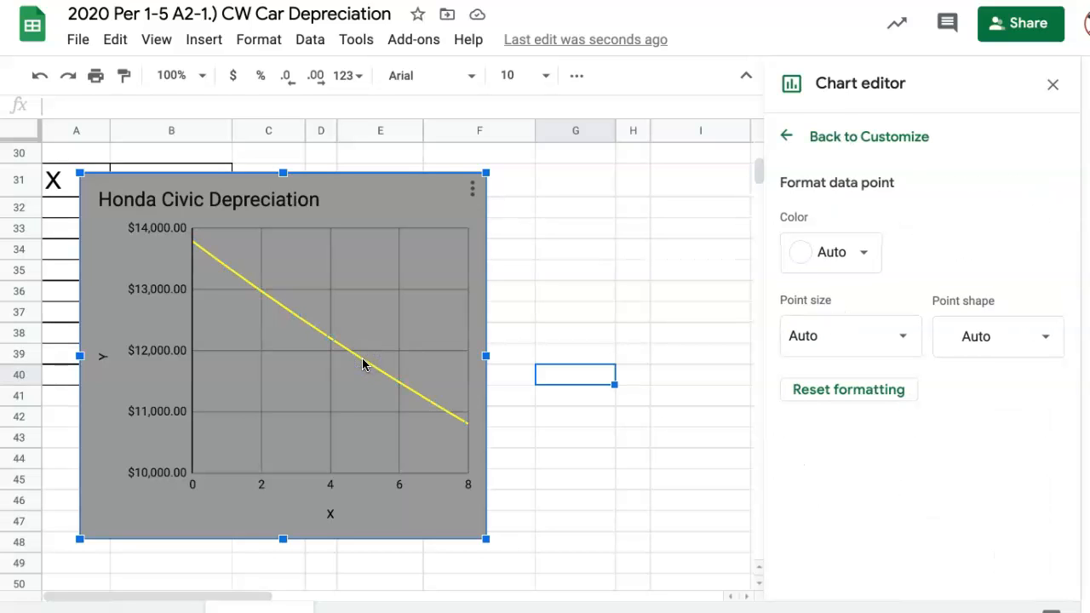
pyautogui.click(785, 137)
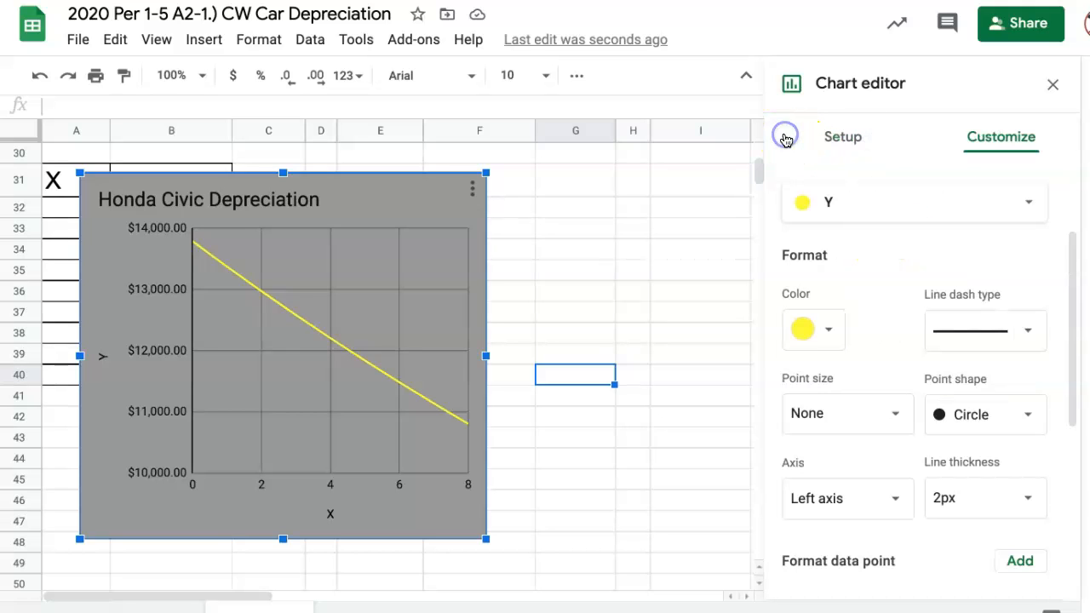
pyautogui.scroll(-4, 905, 369)
pyautogui.click(793, 360)
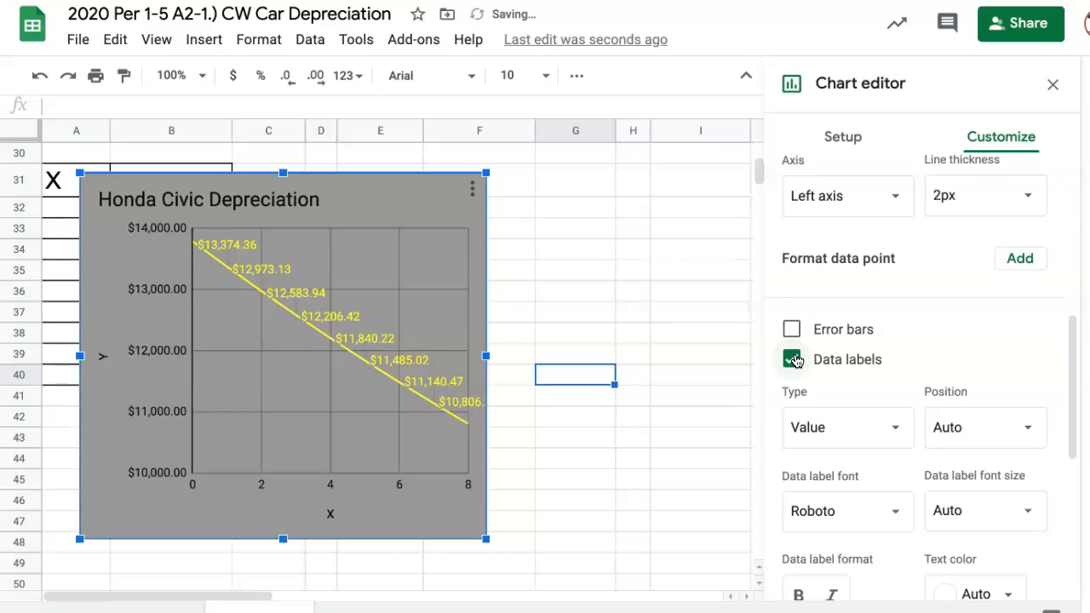
pyautogui.scroll(3, 902, 293)
pyautogui.scroll(2, 902, 292)
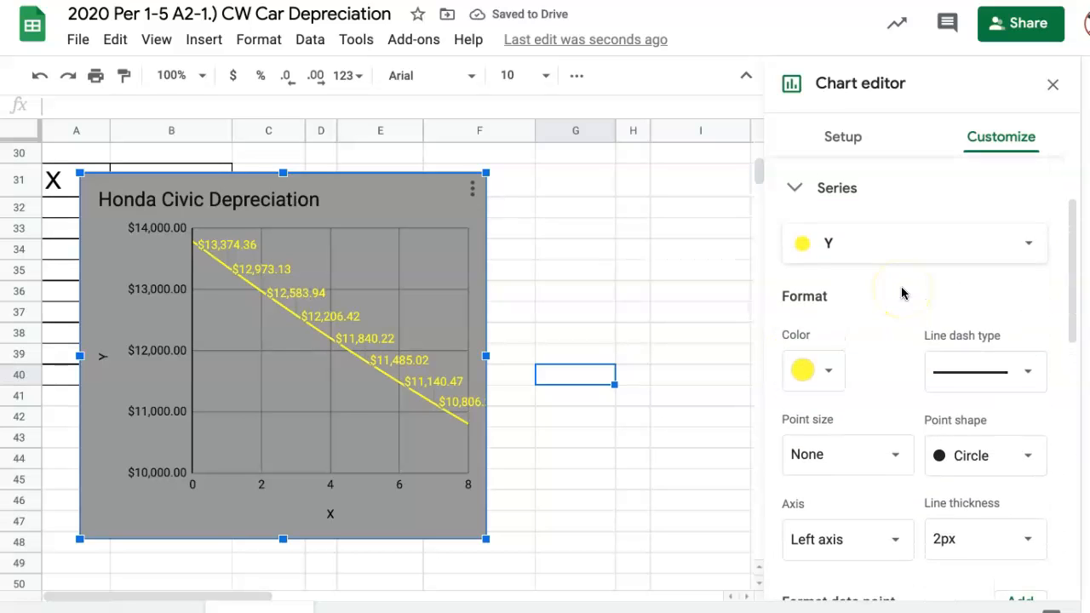
pyautogui.scroll(-1, 903, 292)
pyautogui.hotkey('ctrl', 'z')
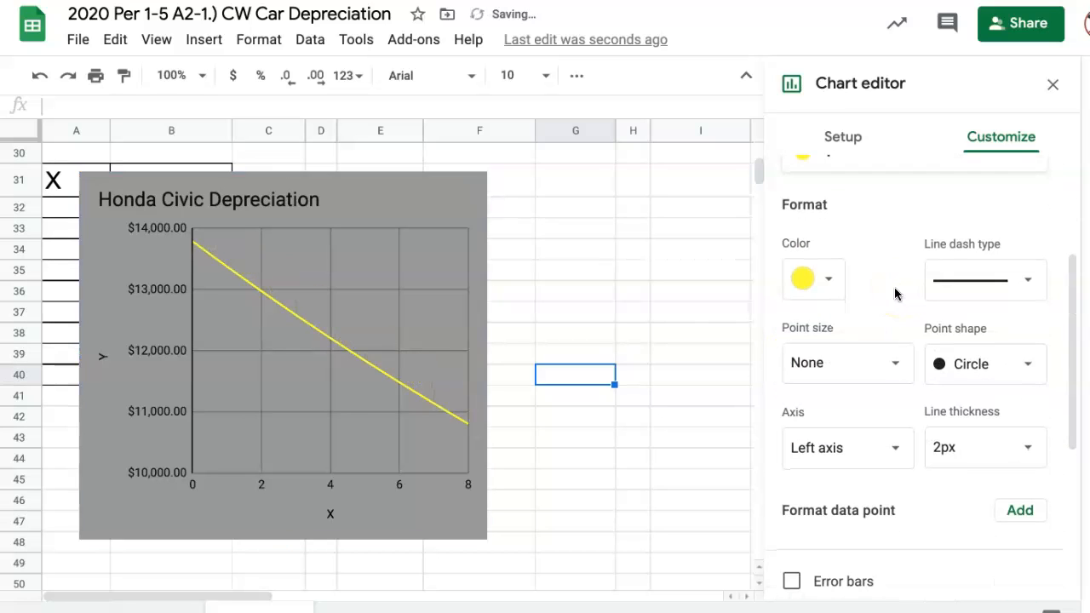
# - Show data labels with the values along the chart's yellow Y series line
pyautogui.click(289, 310)
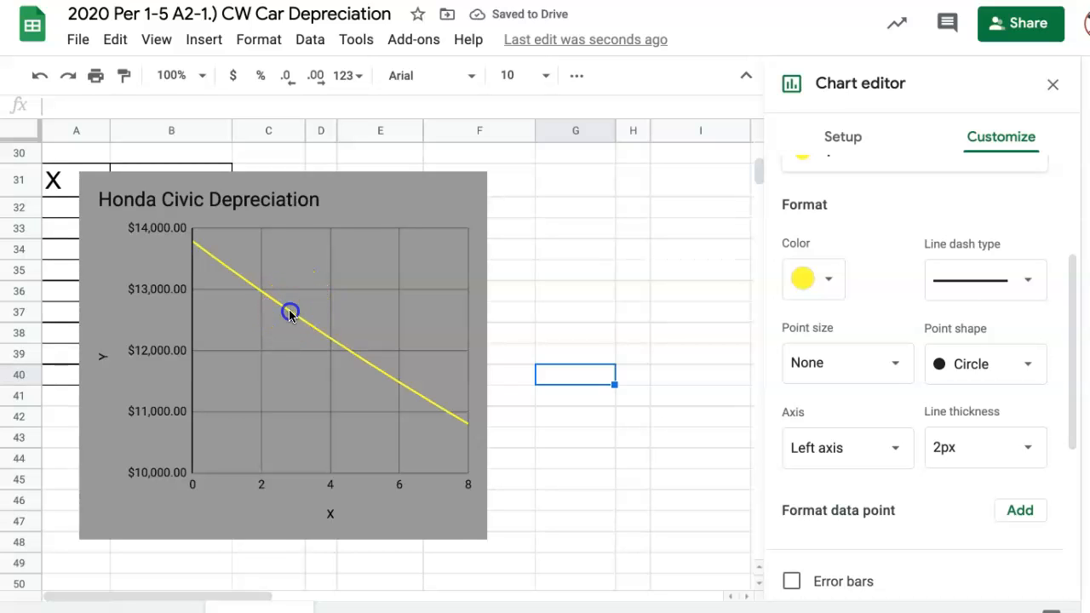
pyautogui.click(289, 312)
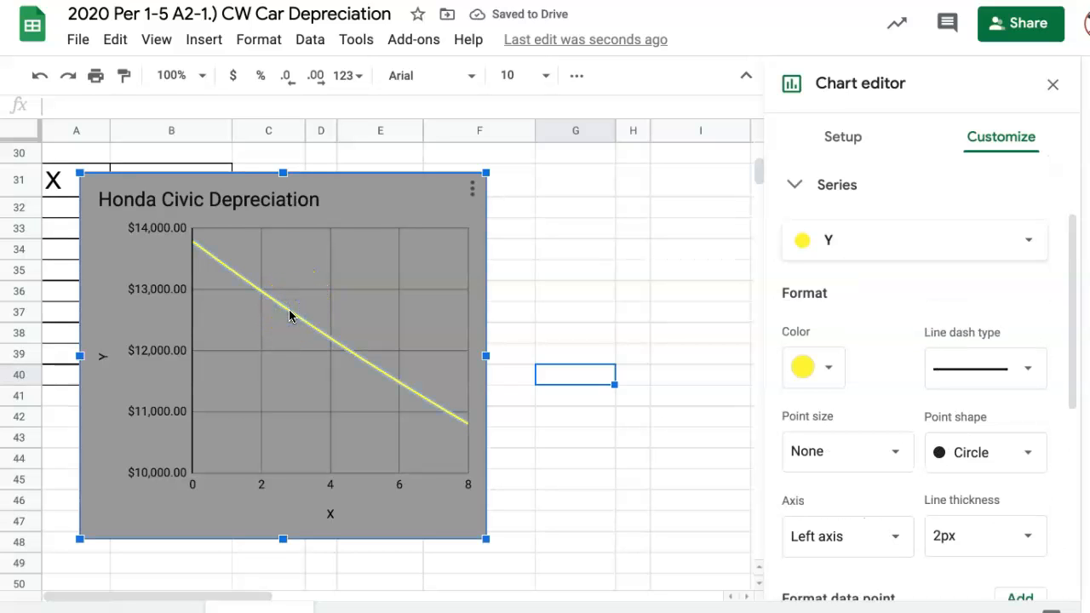
pyautogui.scroll(-2, 912, 387)
pyautogui.scroll(-4, 912, 388)
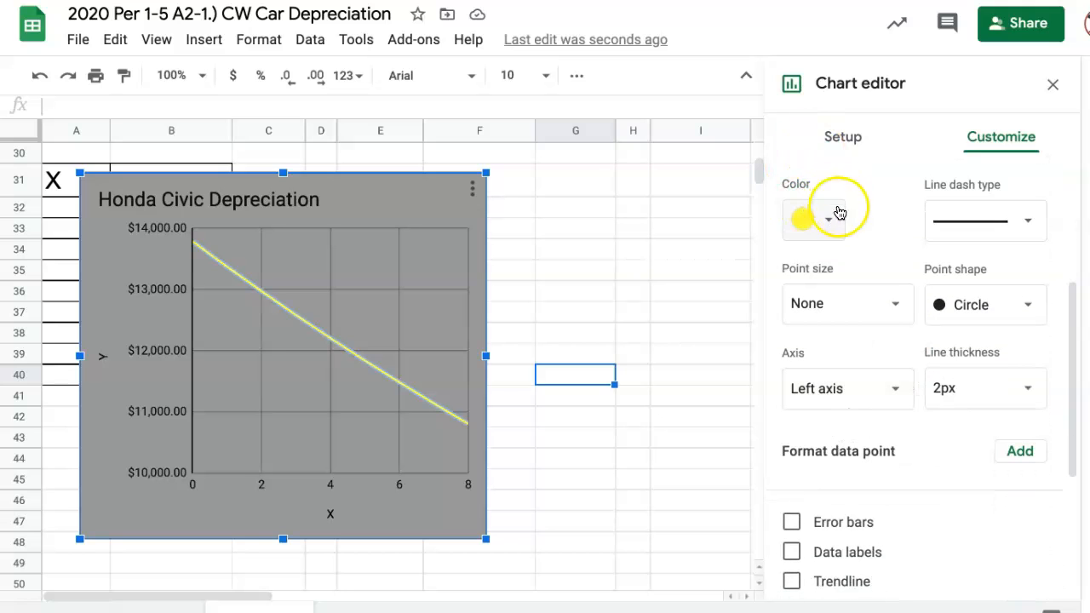
pyautogui.scroll(-6, 883, 344)
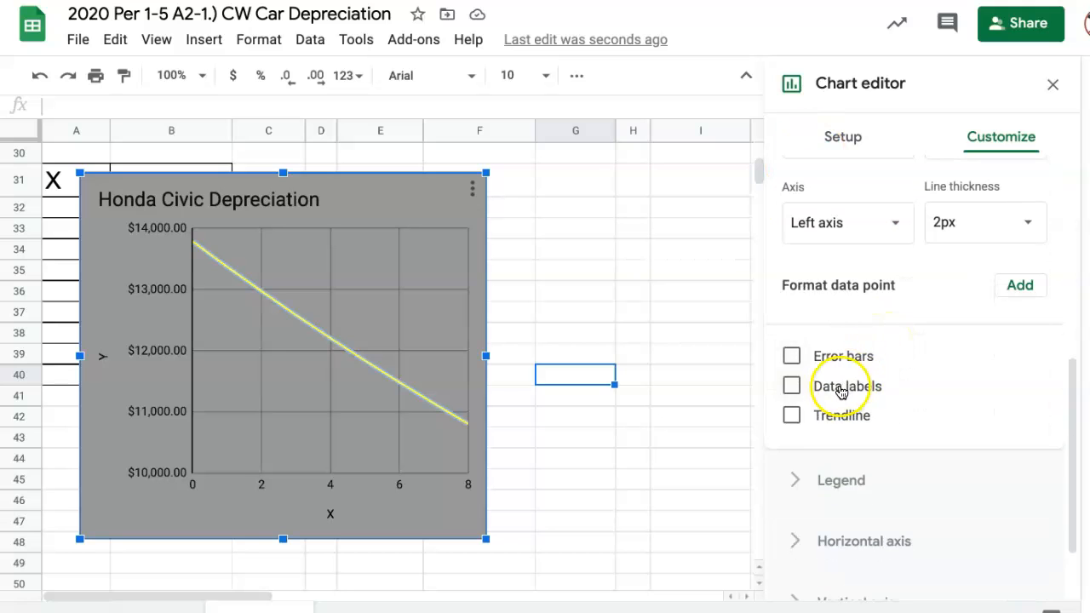
pyautogui.click(792, 387)
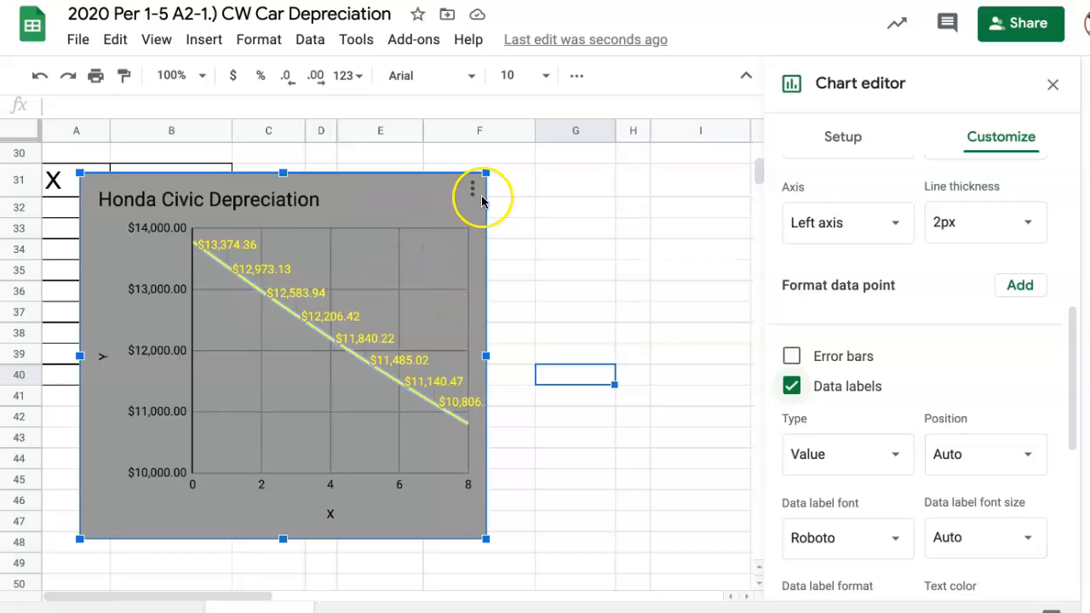
# - Close the chart editor and move the Honda Civic chart directly below its table, starting at row 41 in column A
pyautogui.click(627, 438)
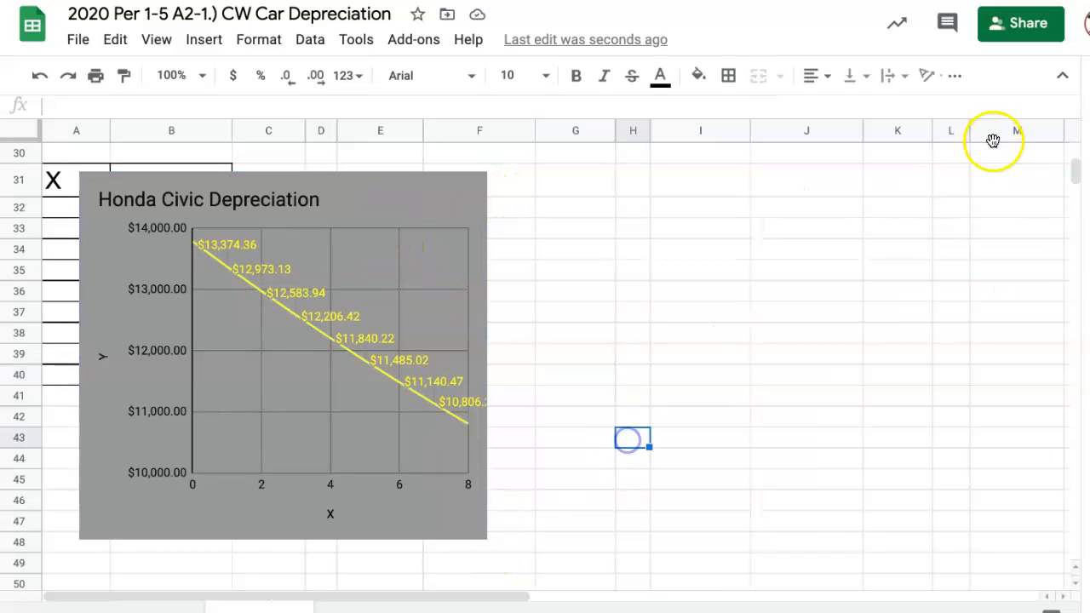
pyautogui.click(354, 204)
pyautogui.moveTo(354, 204); pyautogui.dragTo(309, 440)
pyautogui.scroll(-3, 432, 364)
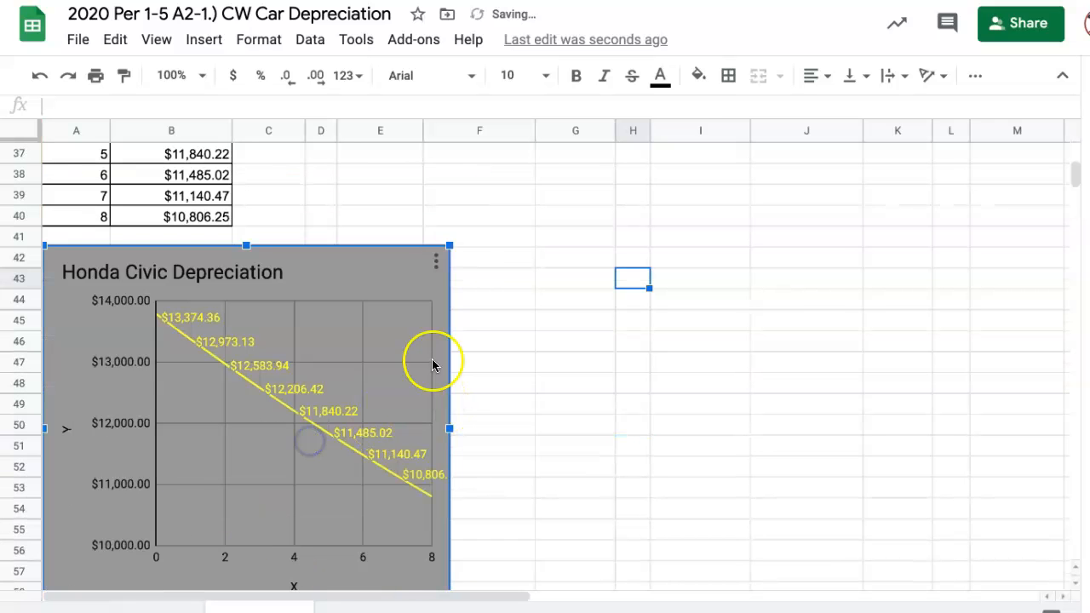
pyautogui.moveTo(318, 262); pyautogui.dragTo(368, 243)
# - Shrink the Honda Civic chart to end around row 52, with its right edge just inside column F
pyautogui.scroll(-2, 474, 455)
pyautogui.moveTo(445, 517); pyautogui.dragTo(237, 384)
pyautogui.scroll(3, 423, 347)
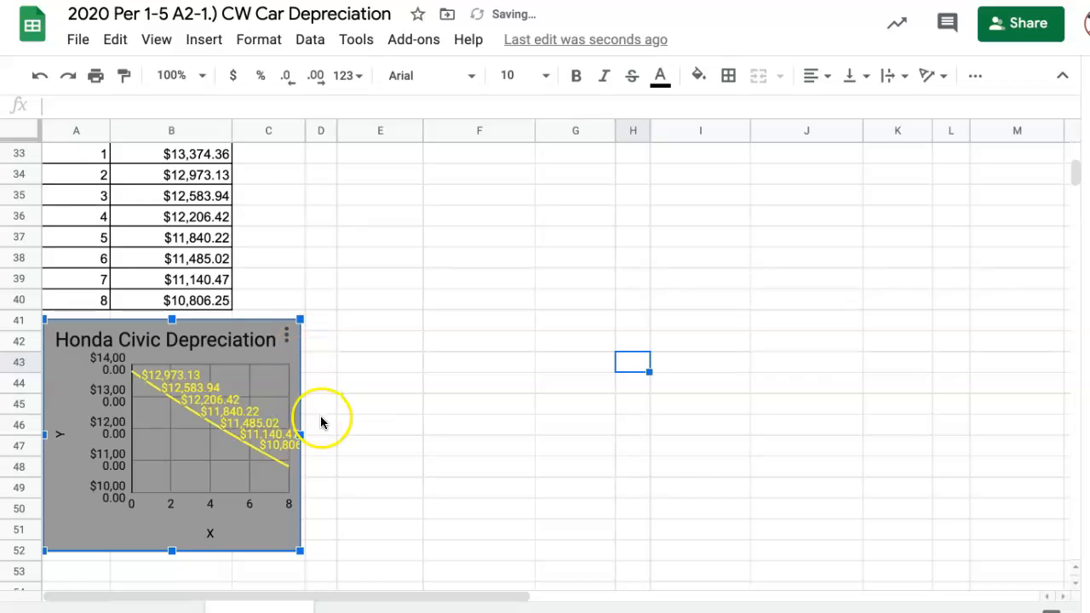
pyautogui.moveTo(302, 435); pyautogui.dragTo(420, 401)
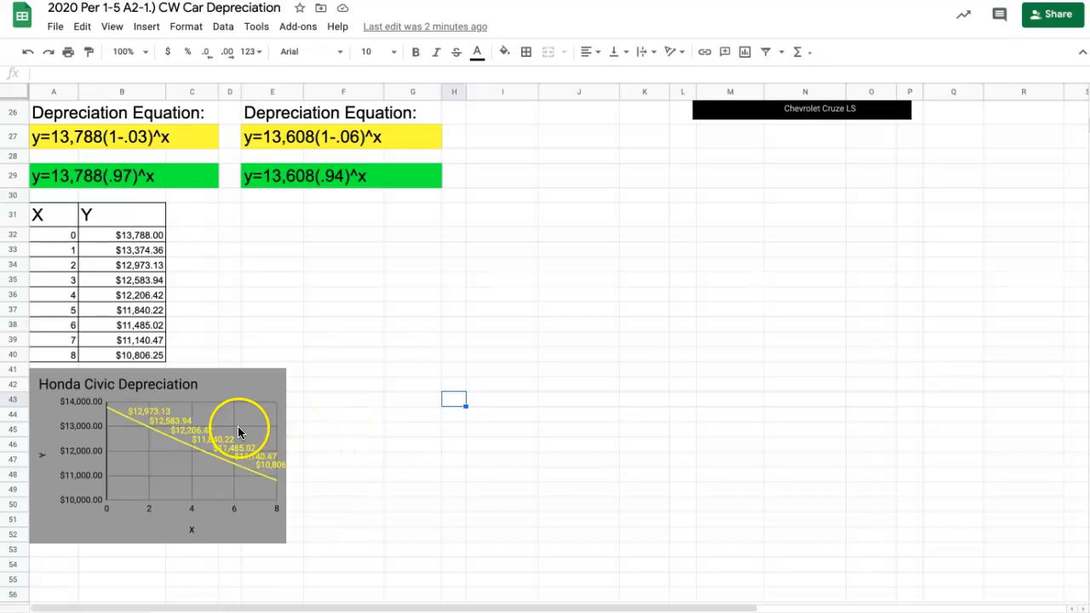
pyautogui.click(258, 390)
pyautogui.moveTo(286, 457); pyautogui.dragTo(311, 446)
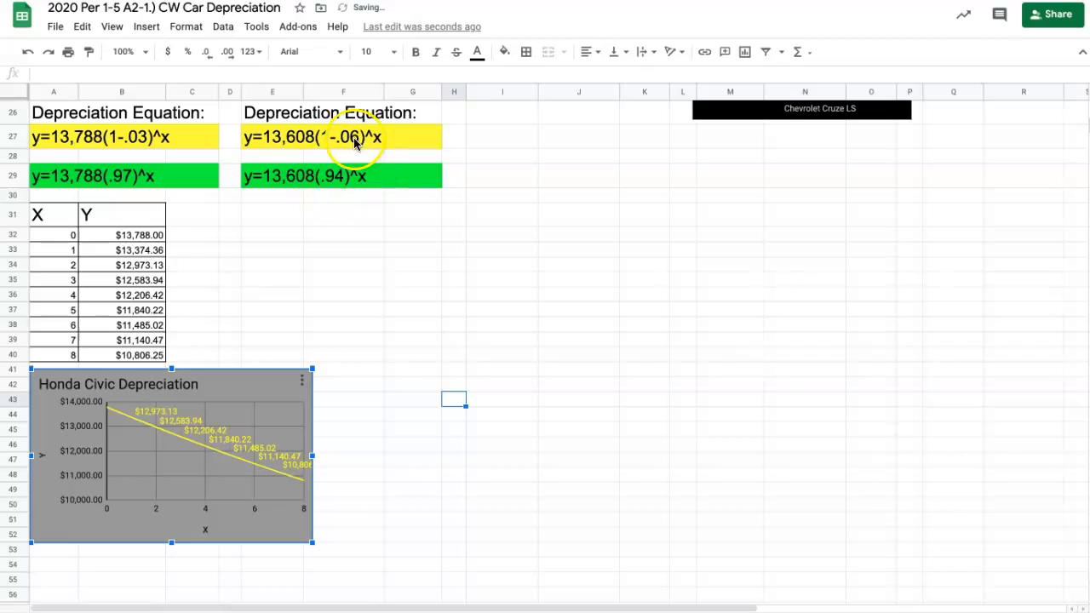
# - Try placing a duplicate of the Honda Civic chart below the original and delete the duplicate
pyautogui.click(275, 392)
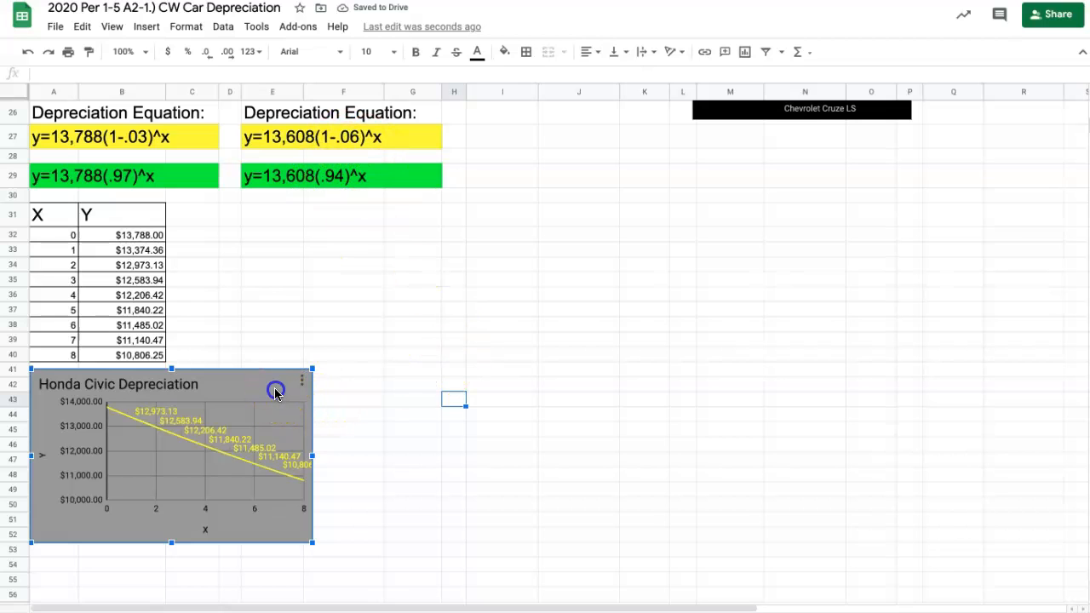
pyautogui.hotkey('ctrl', 'v')
pyautogui.click(603, 419)
pyautogui.moveTo(603, 420); pyautogui.dragTo(389, 578)
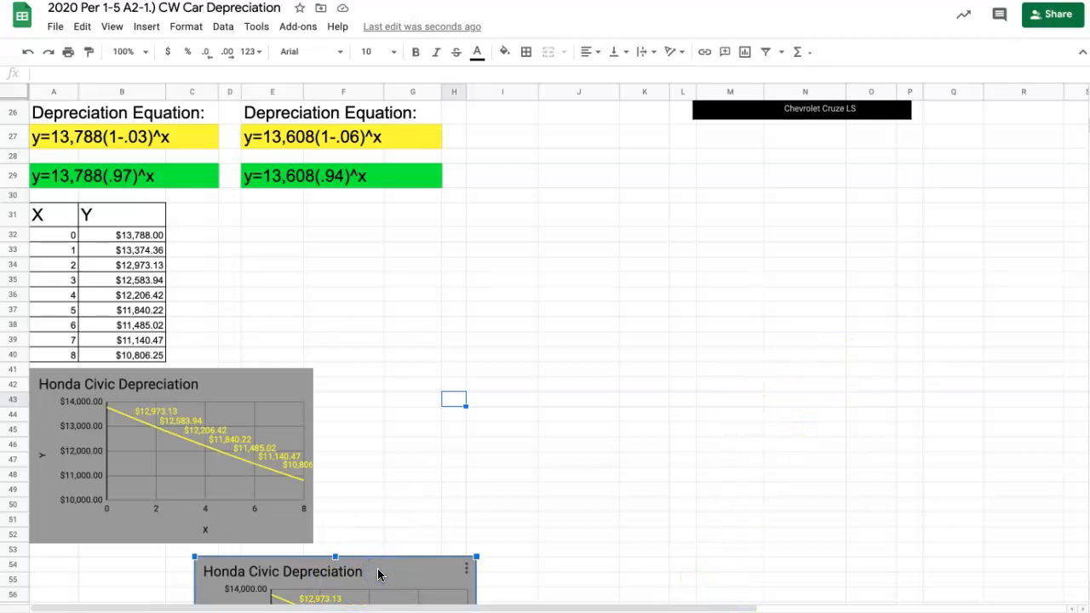
pyautogui.press('Delete')
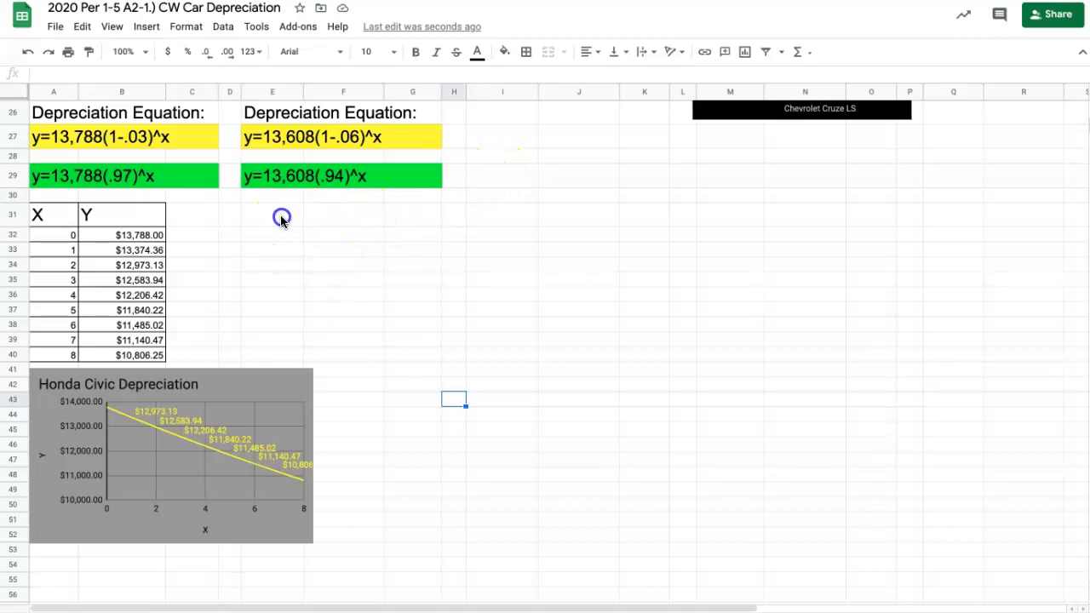
# - Add borders around all cells of E31:F40 beneath the second depreciation equation
pyautogui.moveTo(333, 330); pyautogui.dragTo(335, 347)
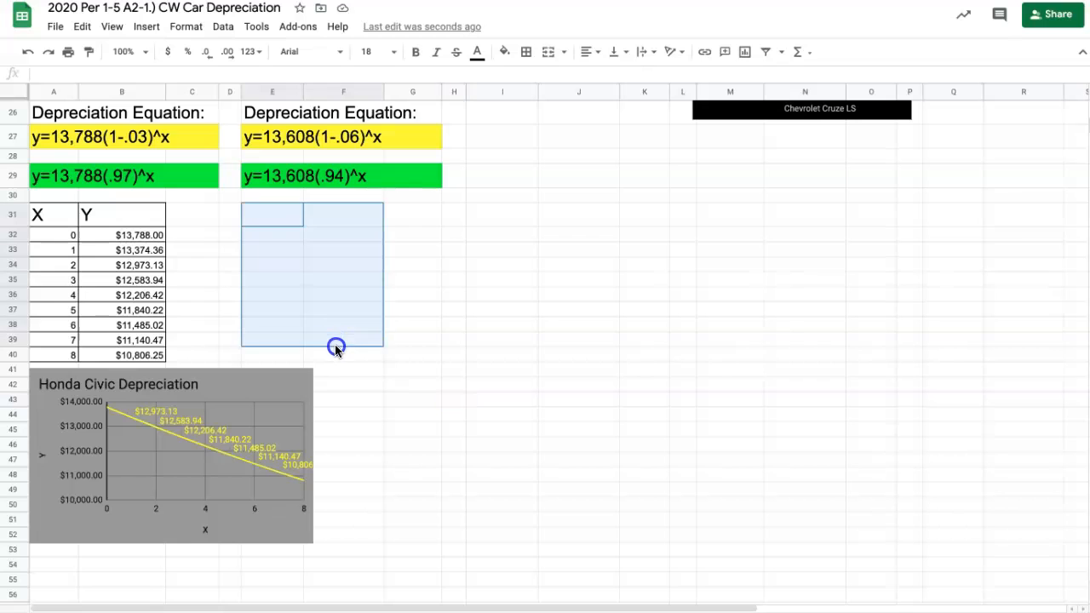
pyautogui.scroll(6, 348, 324)
pyautogui.scroll(-5, 360, 304)
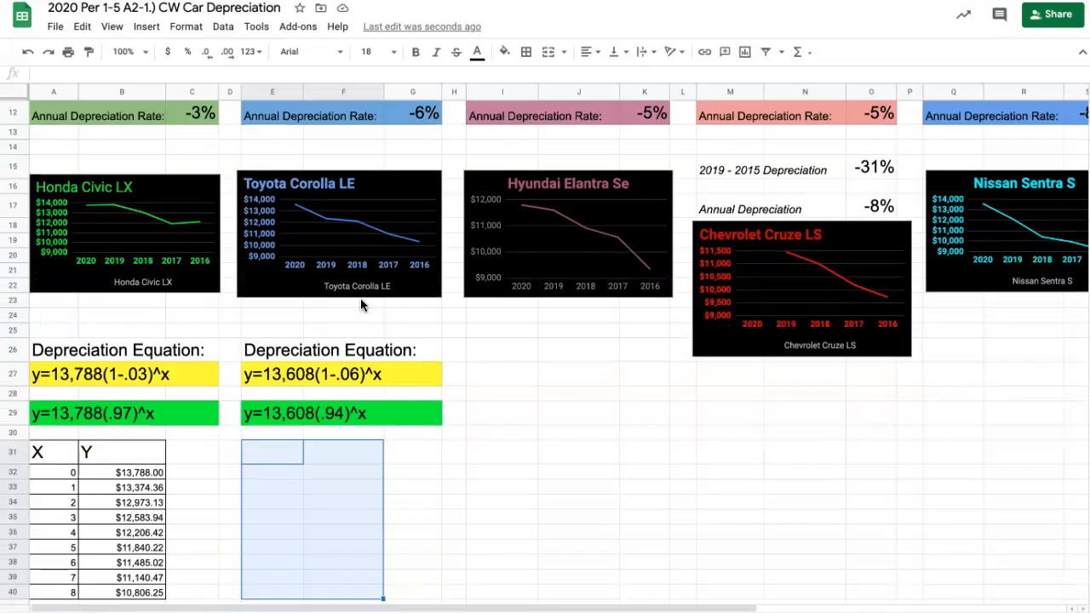
pyautogui.click(535, 53)
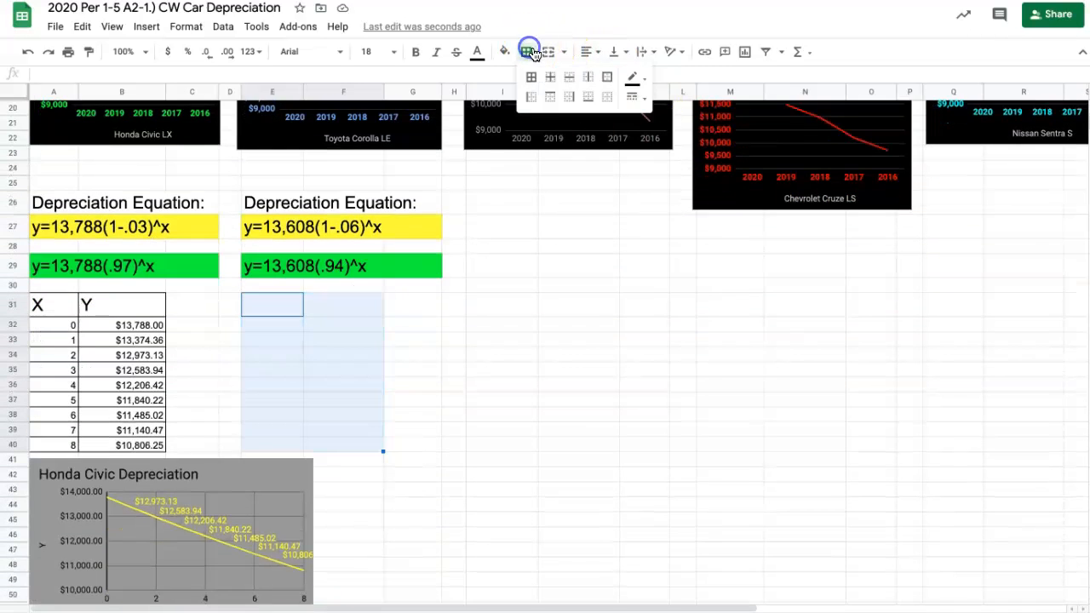
pyautogui.click(531, 76)
# - Label the new table's header cells X in E31 and Y in F31
pyautogui.click(277, 308)
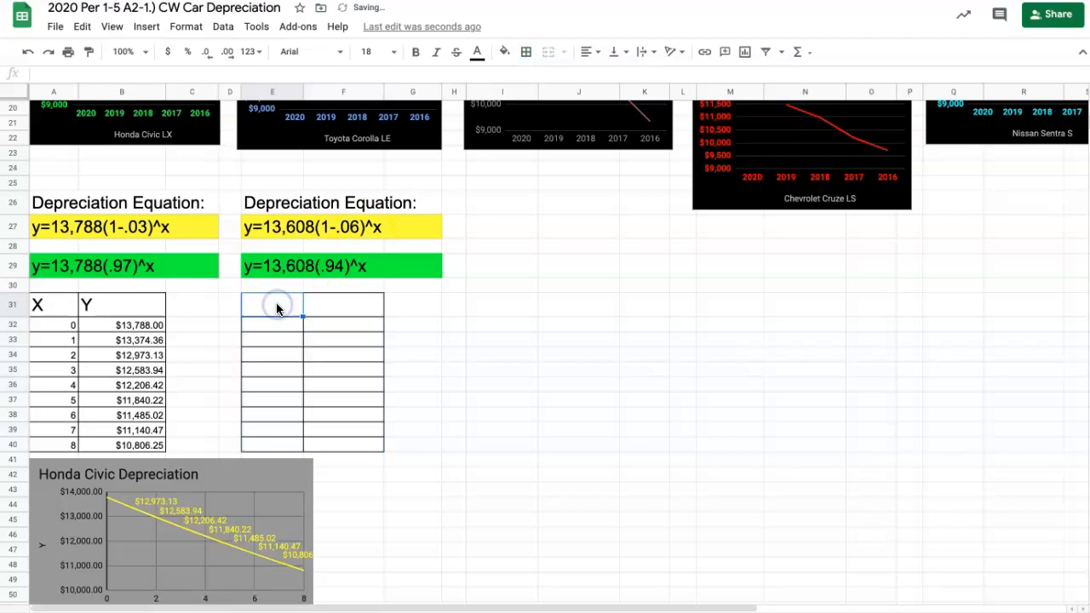
pyautogui.write('X')
pyautogui.press('Tab')
pyautogui.write('Y')
pyautogui.click(486, 324)
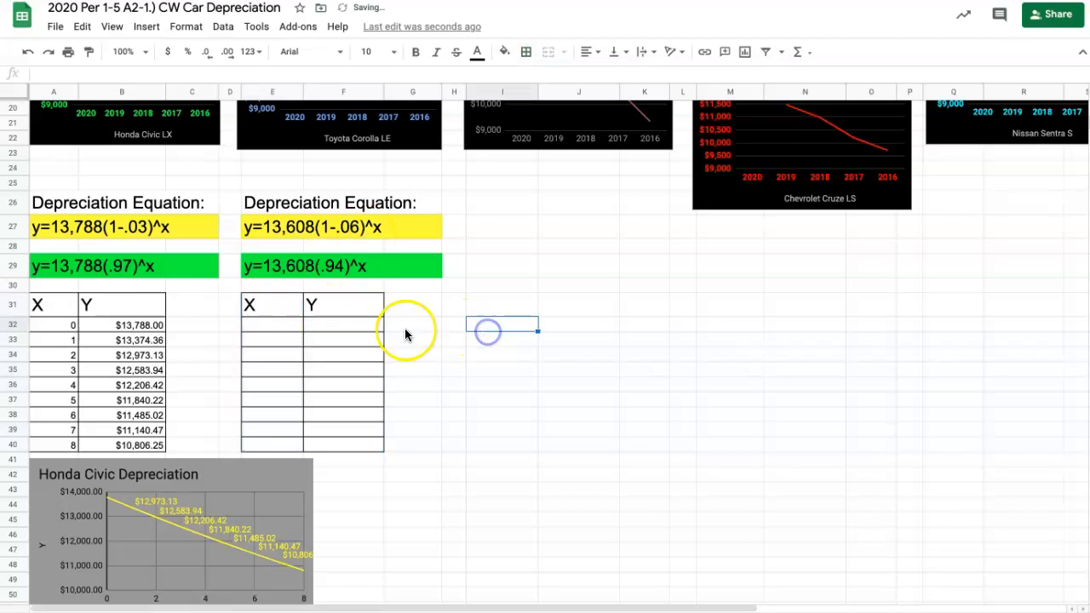
# - Copy the X values 0 to 8 from A32:A40 into the new table's X column, E32:E40
pyautogui.click(276, 321)
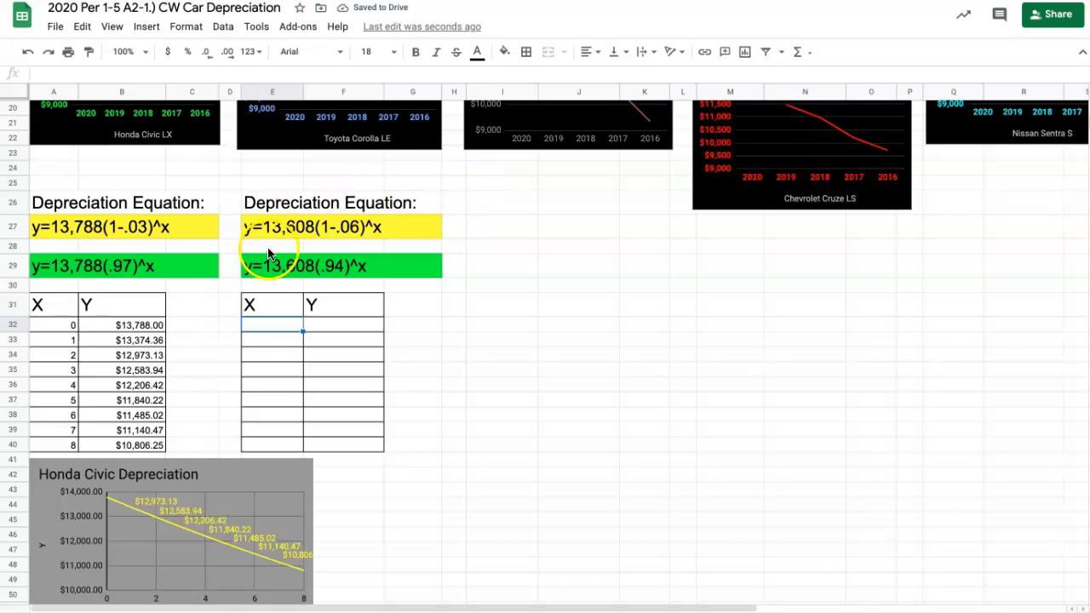
pyautogui.moveTo(67, 326); pyautogui.dragTo(73, 444)
pyautogui.hotkey('ctrl', 'c')
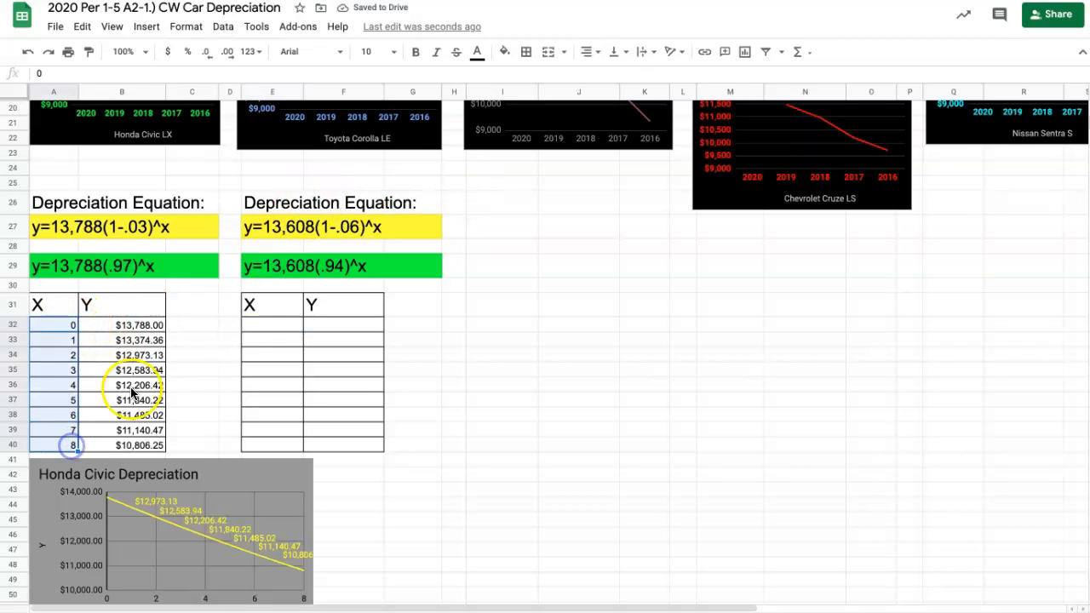
pyautogui.click(273, 327)
pyautogui.hotkey('ctrl', 'v')
pyautogui.click(526, 350)
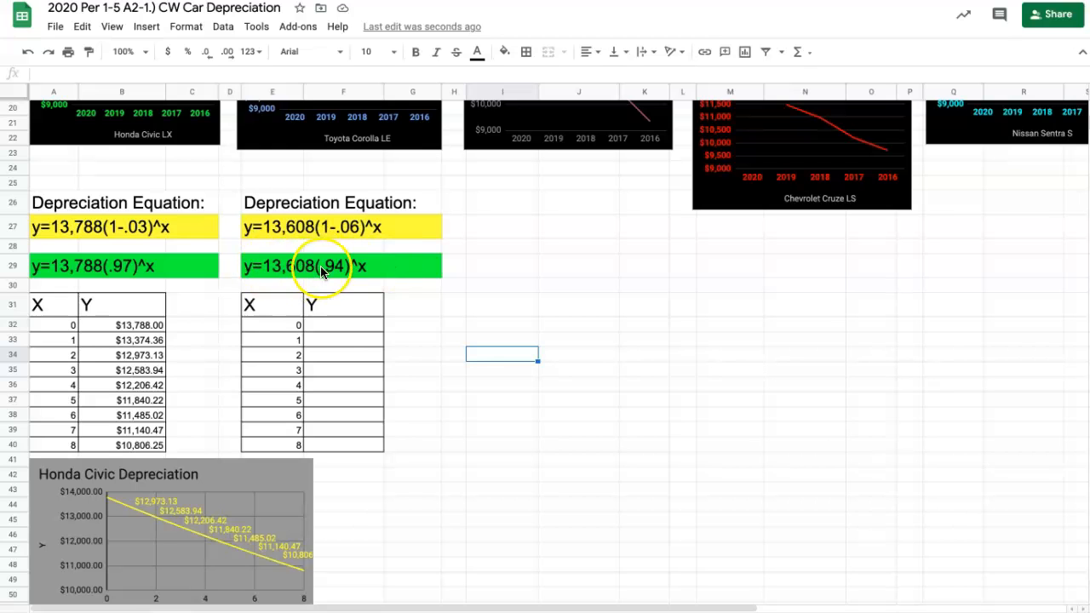
# - Enter the formula =13608*(.94)^E32 in F32 and reject the suggested autofill
pyautogui.click(325, 328)
pyautogui.write('=13608')
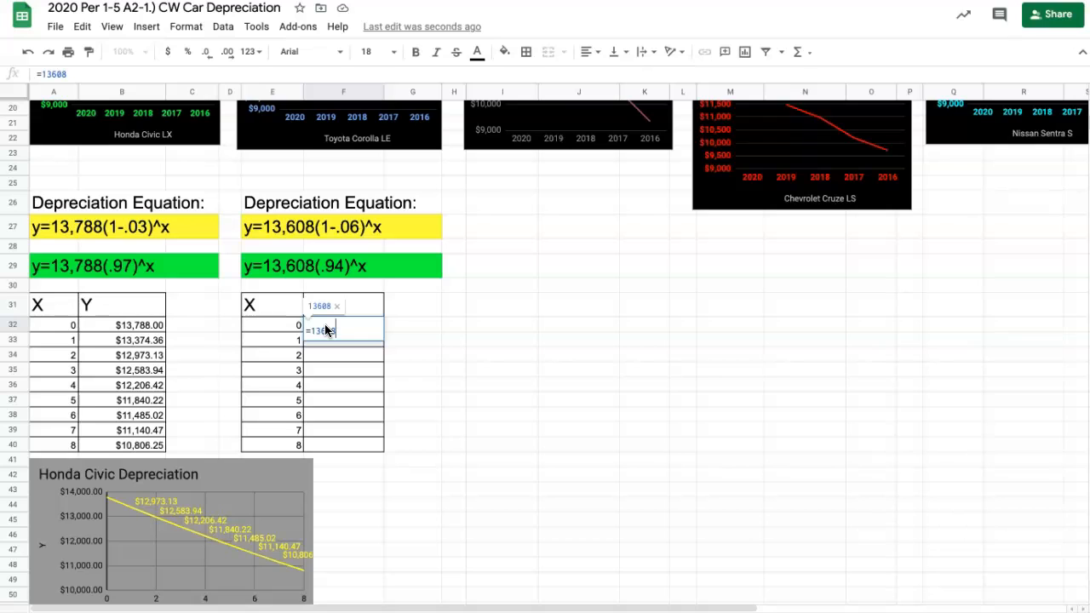
pyautogui.write('*')
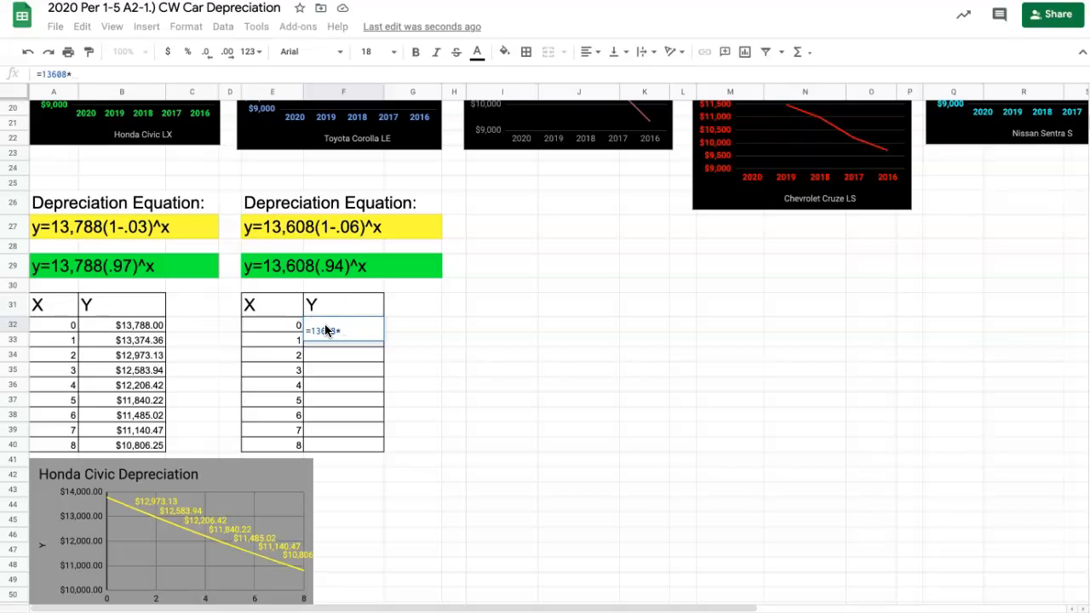
pyautogui.write('(')
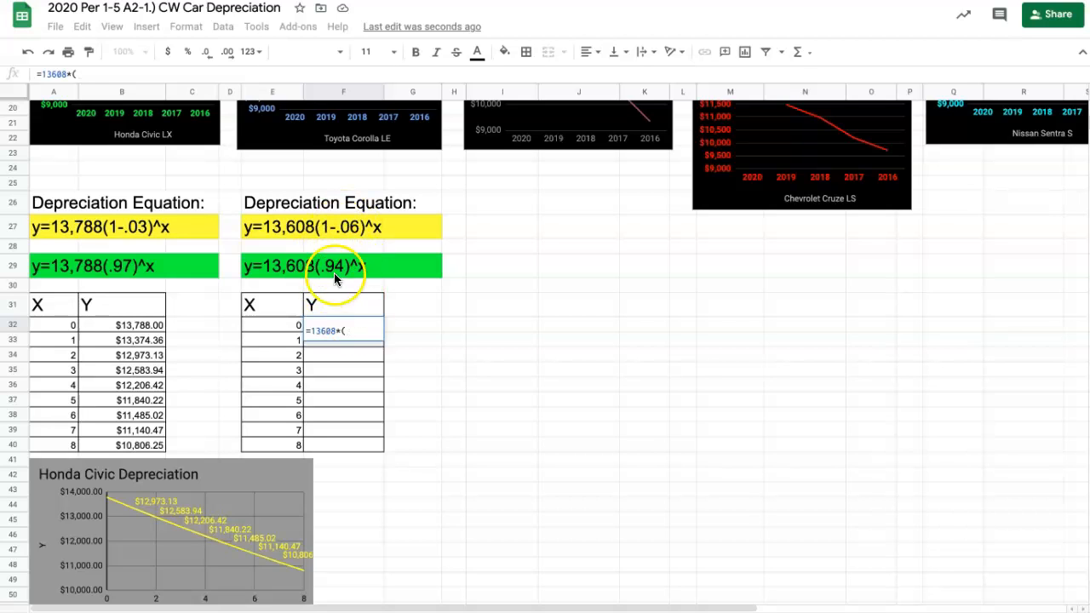
pyautogui.write('.94')
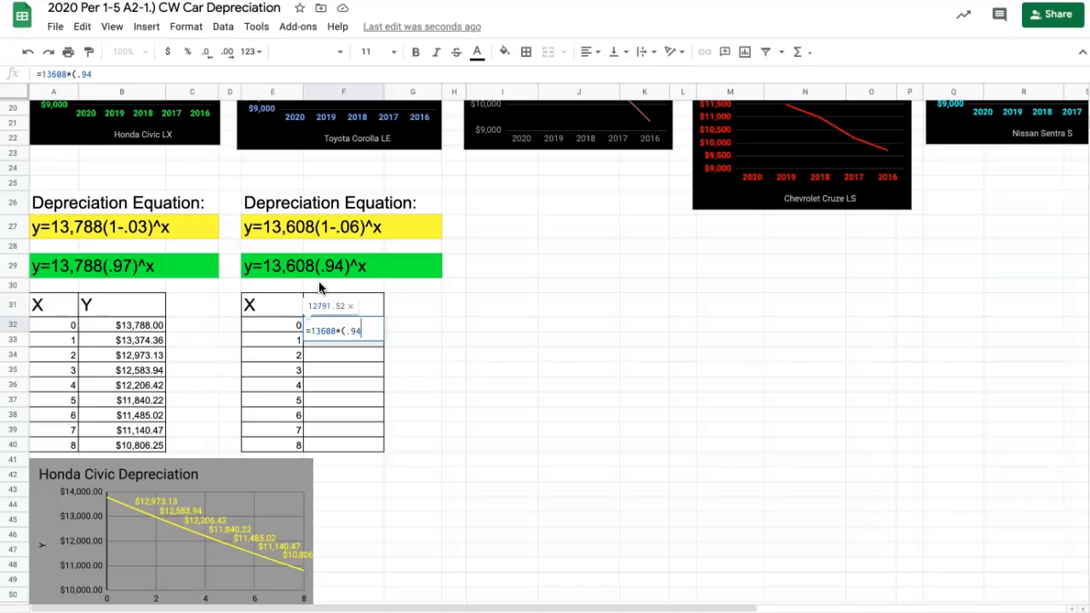
pyautogui.write(')^')
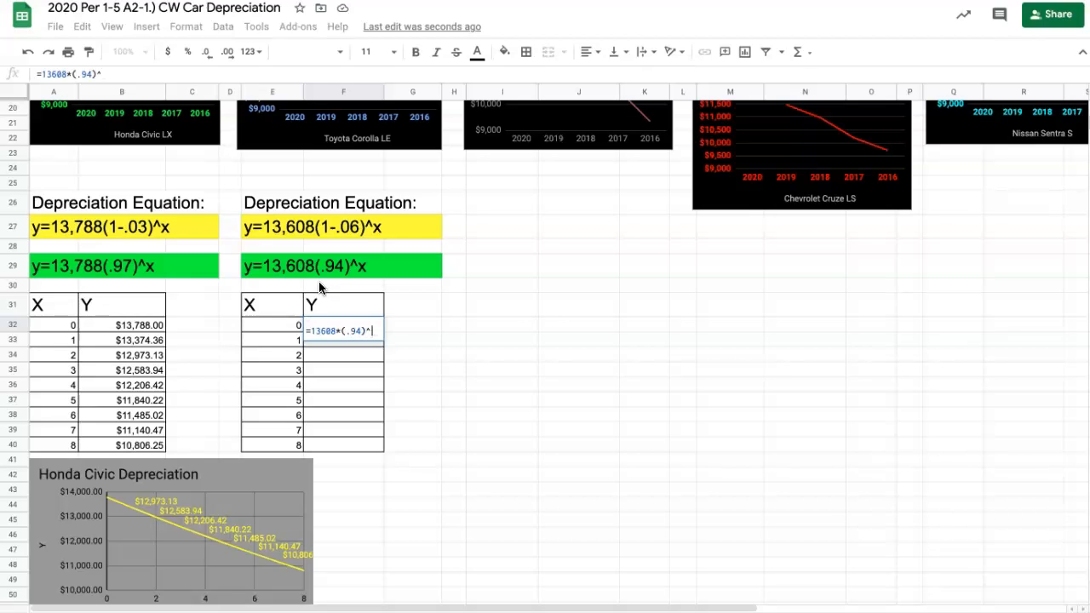
pyautogui.click(272, 324)
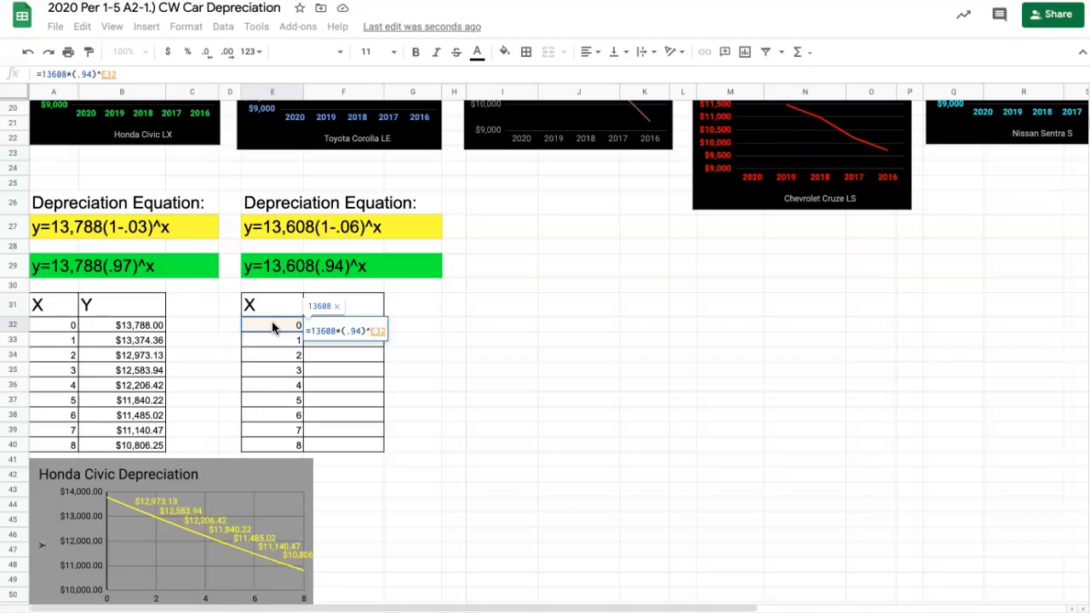
pyautogui.press('Return')
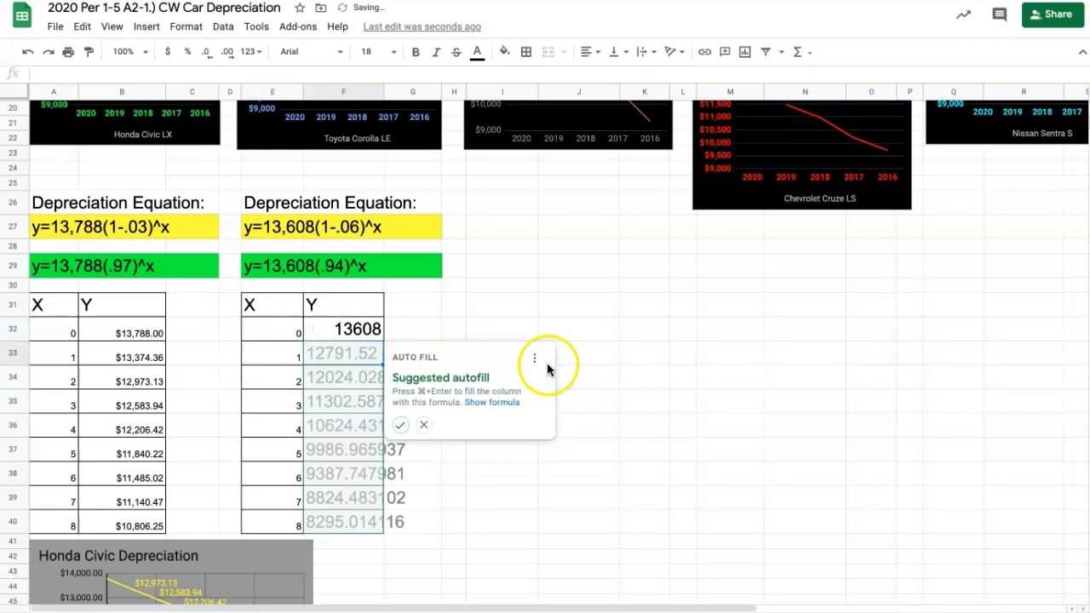
pyautogui.click(423, 423)
# - Format the first Y value in F32 as currency
pyautogui.click(357, 328)
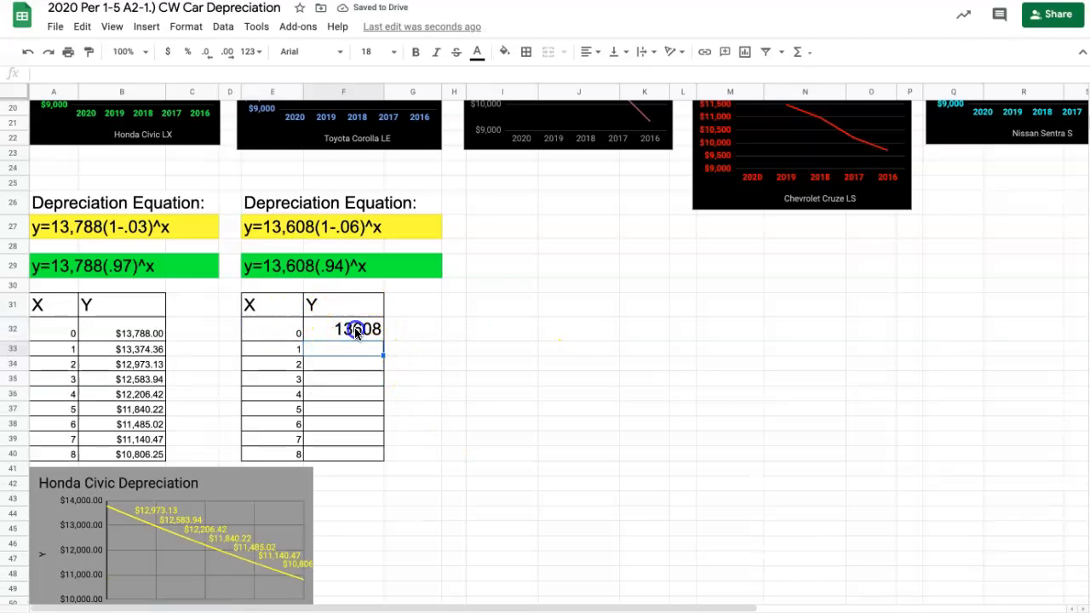
pyautogui.click(169, 51)
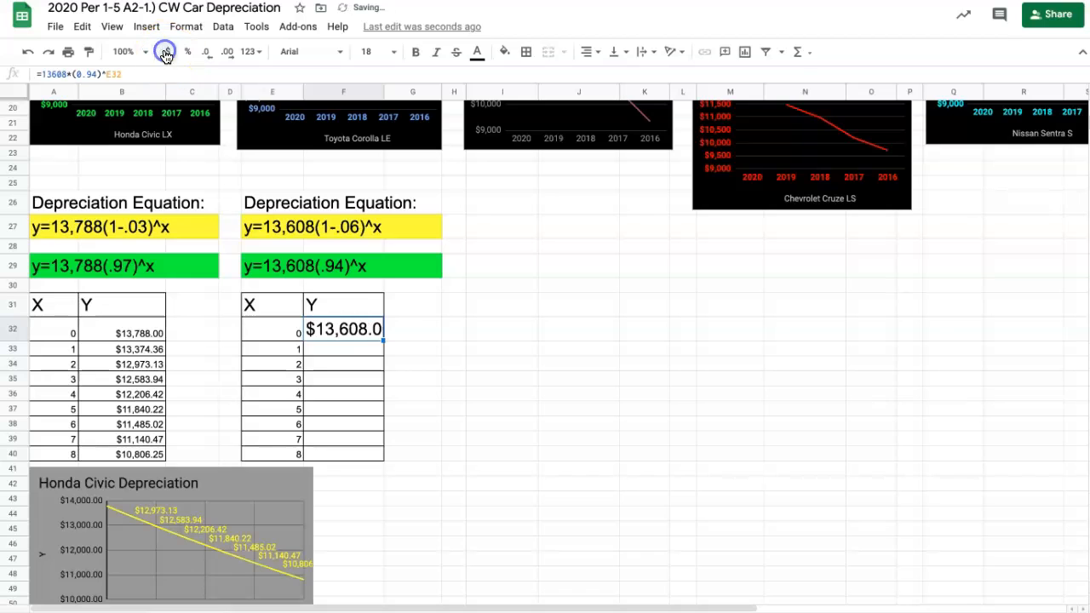
pyautogui.click(411, 328)
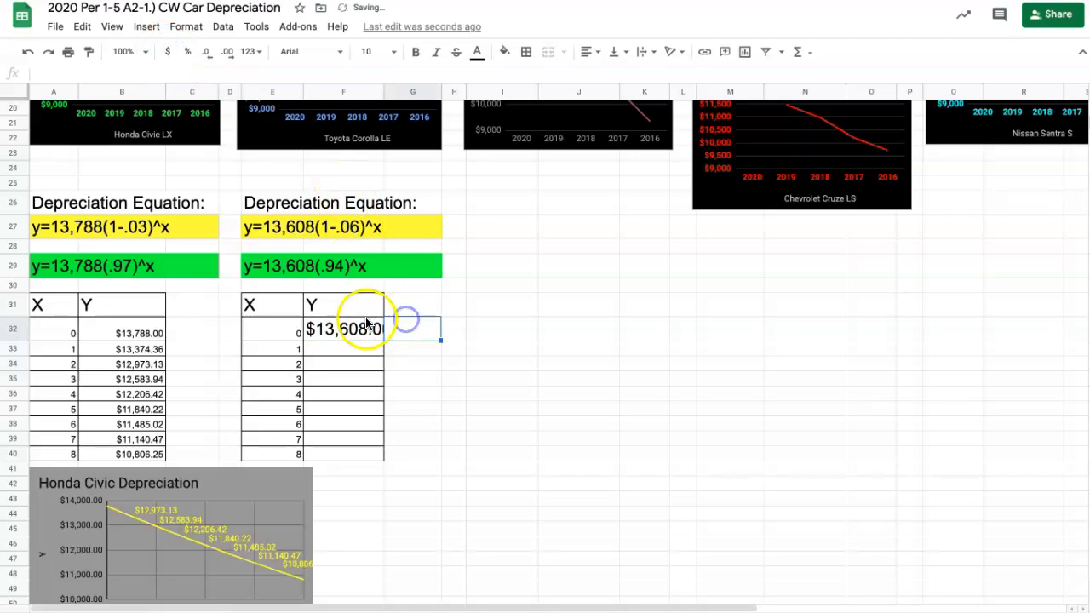
# - Set the font size to 10 for the selected Toyota Corolla cells in columns E to G down to row 40
pyautogui.click(141, 351)
pyautogui.moveTo(356, 341); pyautogui.dragTo(372, 52)
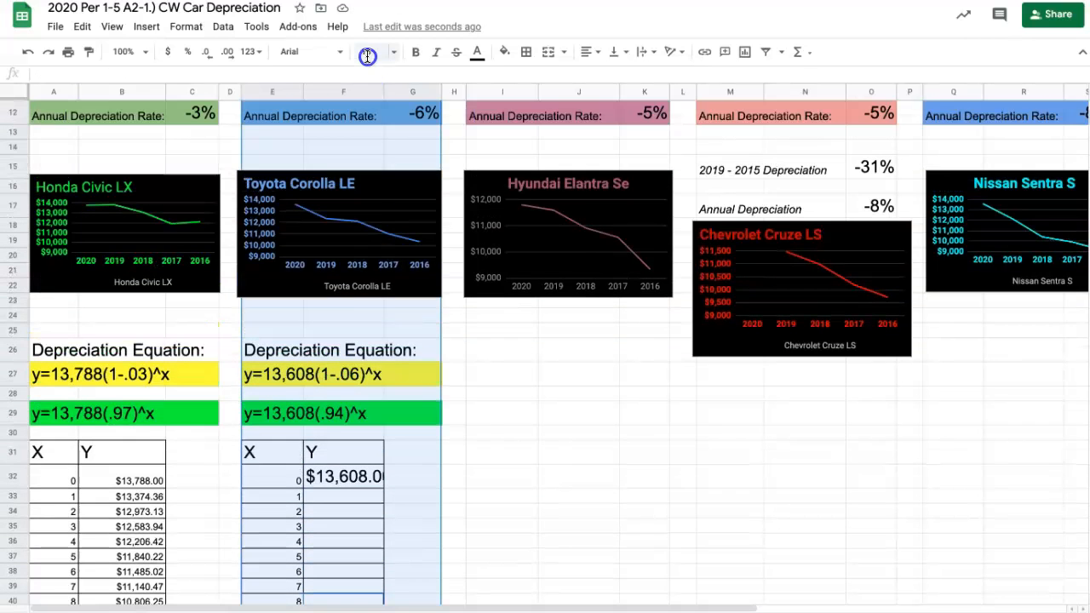
pyautogui.click(367, 53)
pyautogui.write('10')
pyautogui.press('Return')
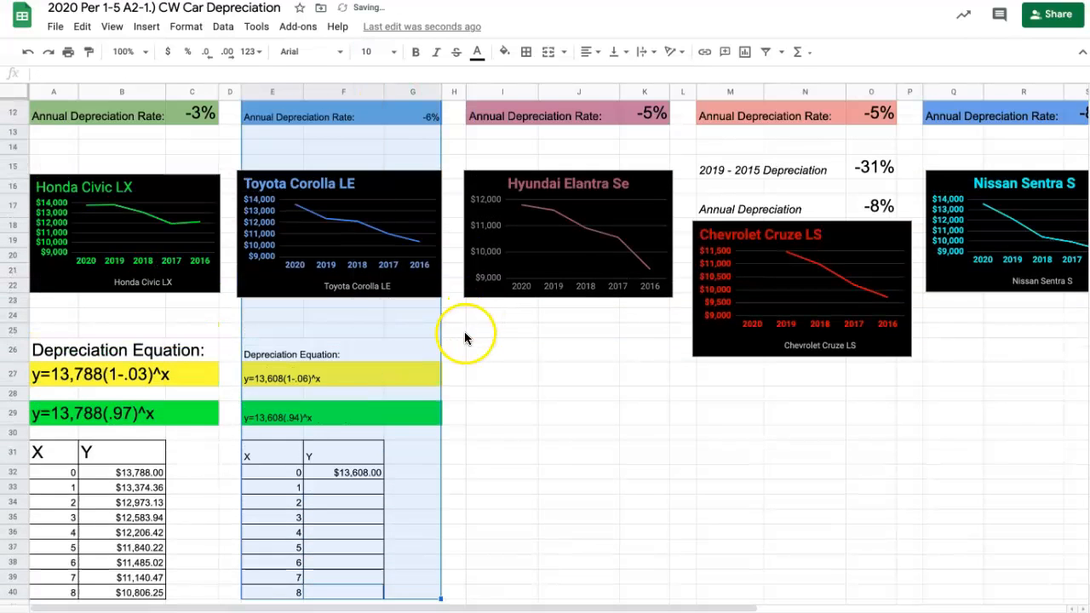
pyautogui.scroll(-2, 464, 331)
pyautogui.click(344, 340)
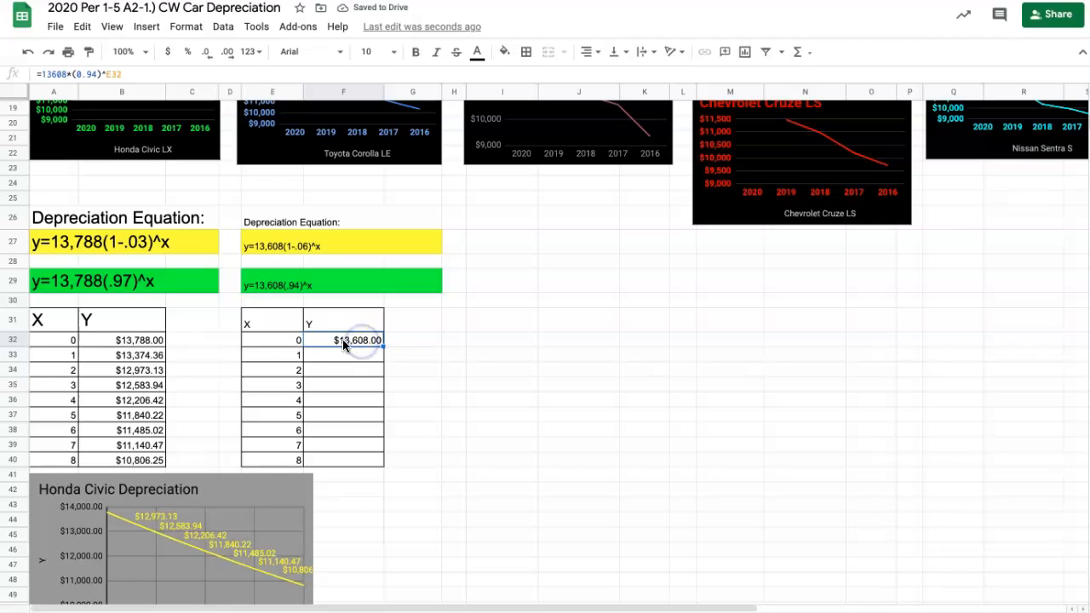
# - Set the font size of the two Toyota Corolla equations in rows 27 to 29 to 18
pyautogui.moveTo(288, 240); pyautogui.dragTo(304, 281)
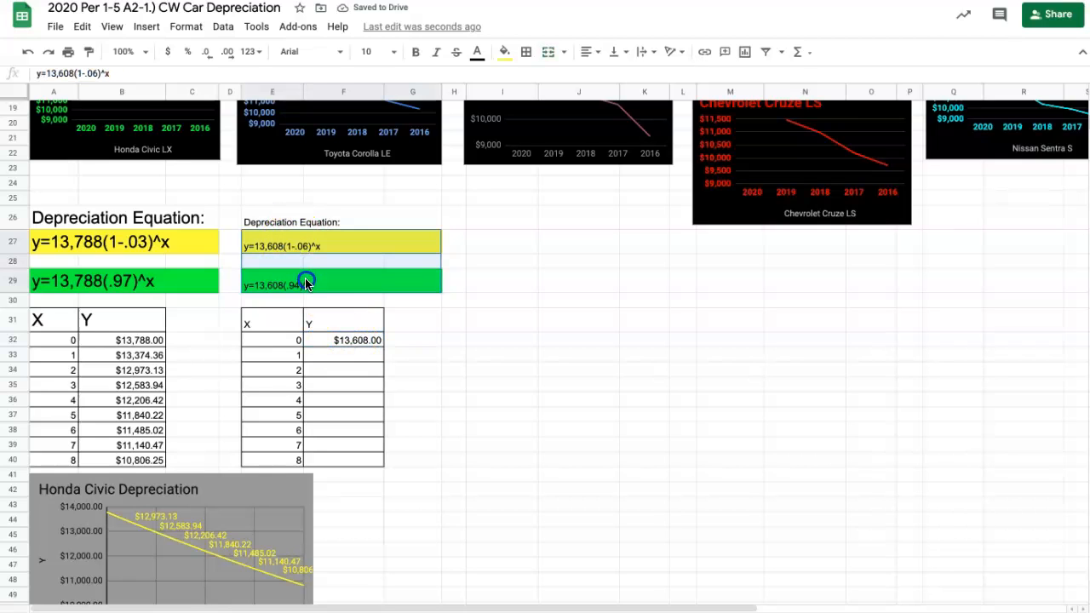
pyautogui.click(371, 53)
pyautogui.click(369, 236)
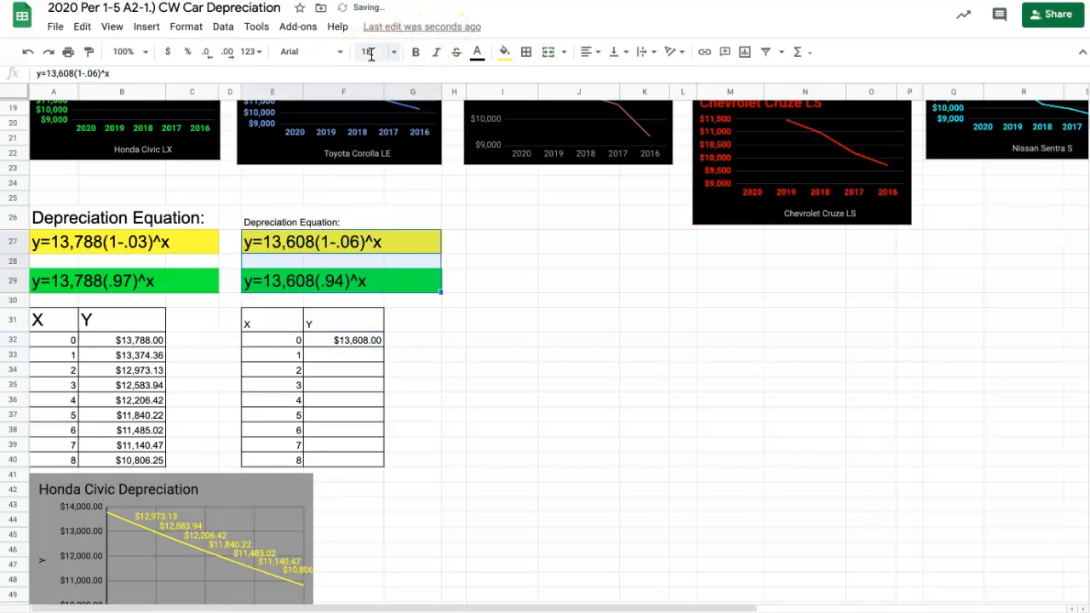
pyautogui.click(562, 415)
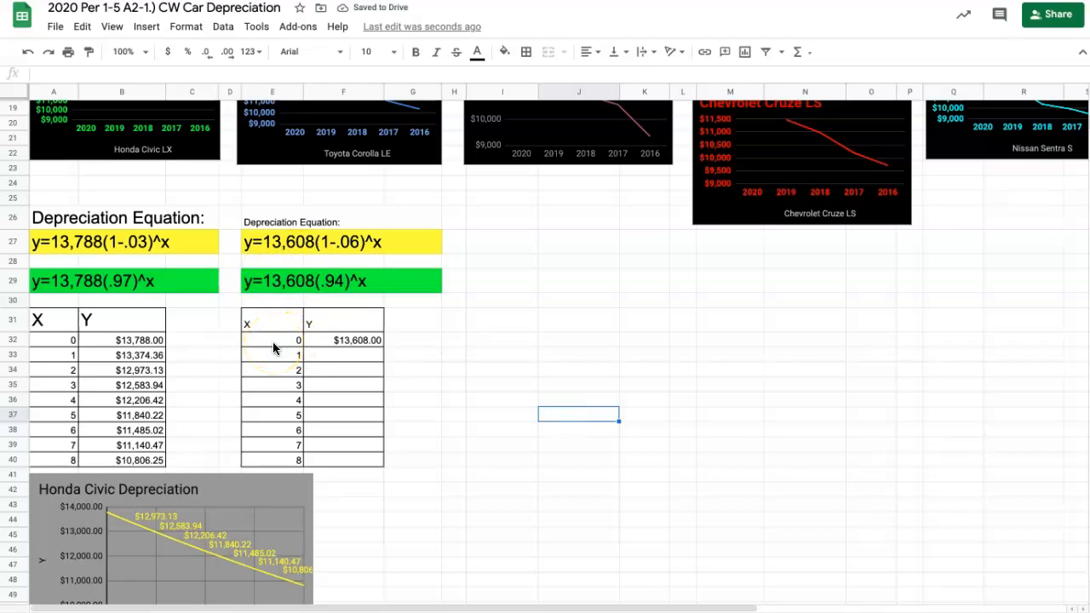
# - Fill the Y formula from F32 down to F40 and open the formula in F36 to check its cell reference
pyautogui.click(359, 340)
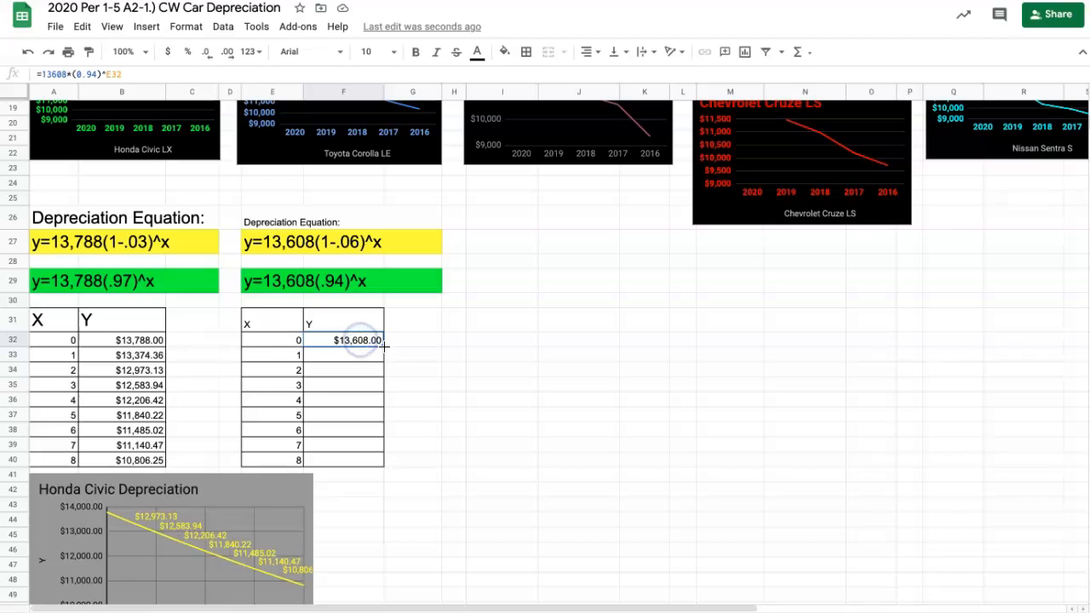
pyautogui.moveTo(363, 462); pyautogui.dragTo(364, 462)
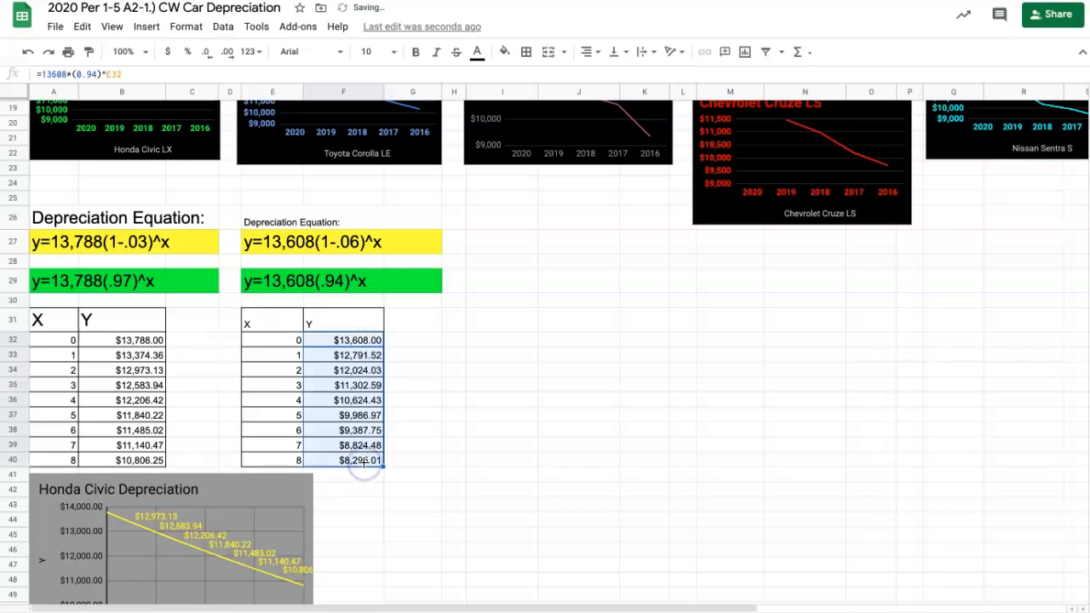
pyautogui.doubleClick(351, 400)
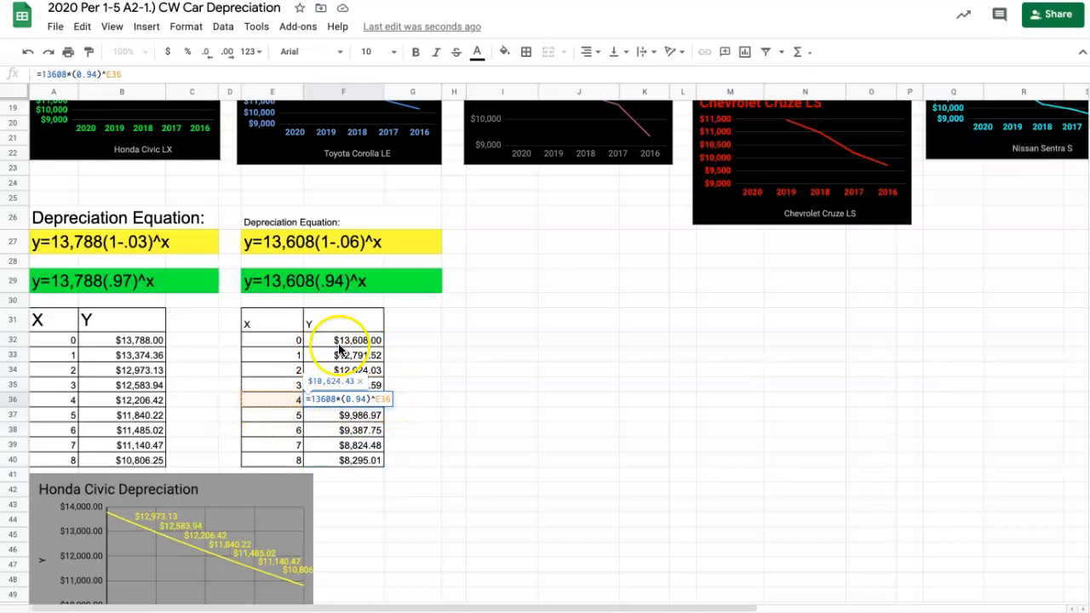
# - Open the Y formula in F32 to check its cell reference
pyautogui.doubleClick(352, 340)
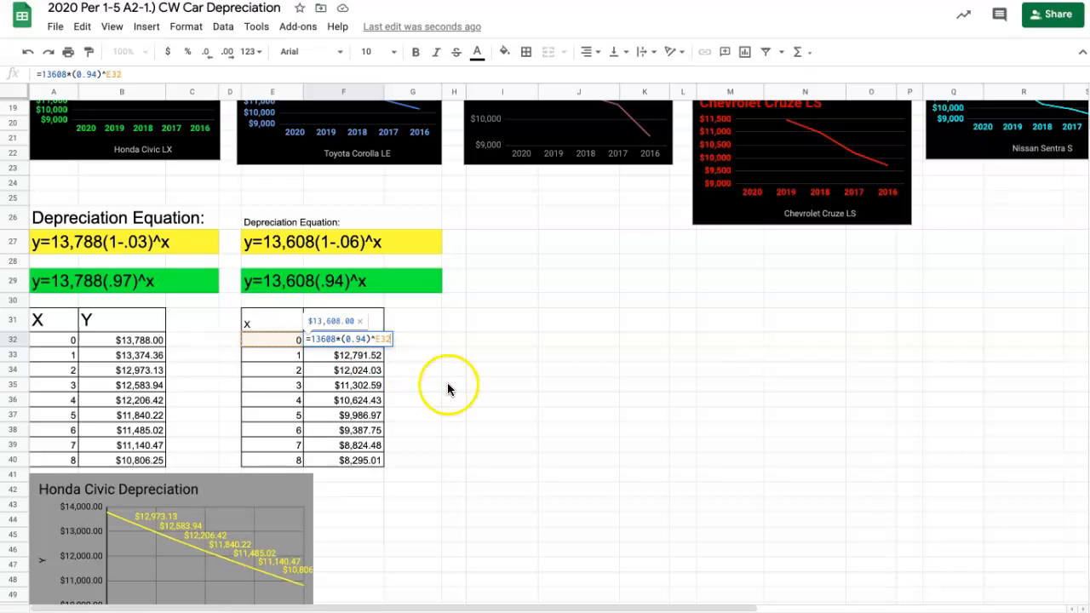
pyautogui.press('Return')
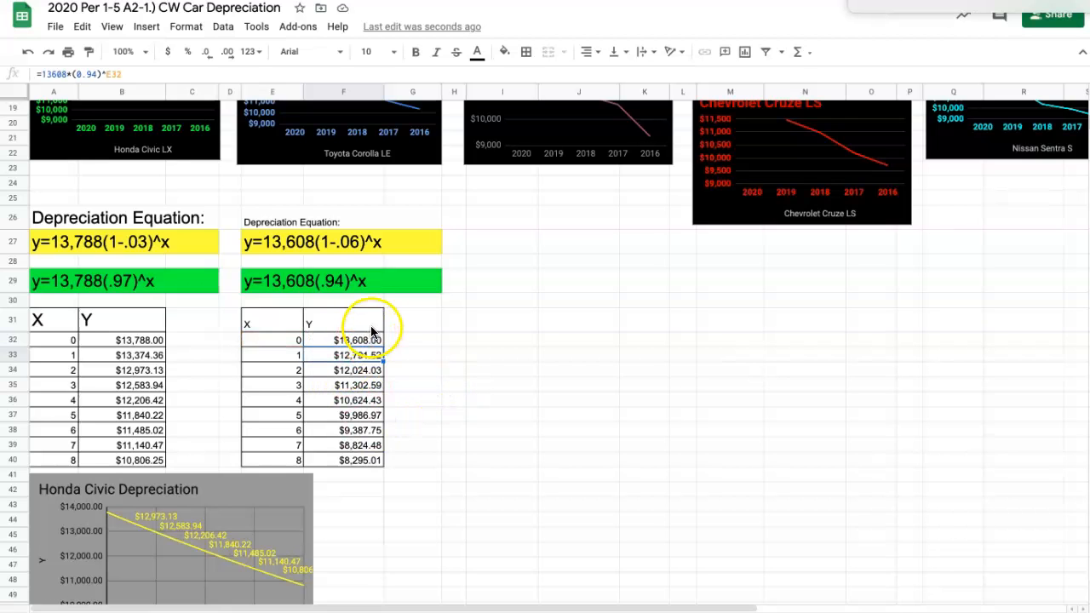
# - Set the font size of the Toyota Corolla table's X and Y headers in E31:F31 to 18
pyautogui.scroll(-1, 355, 449)
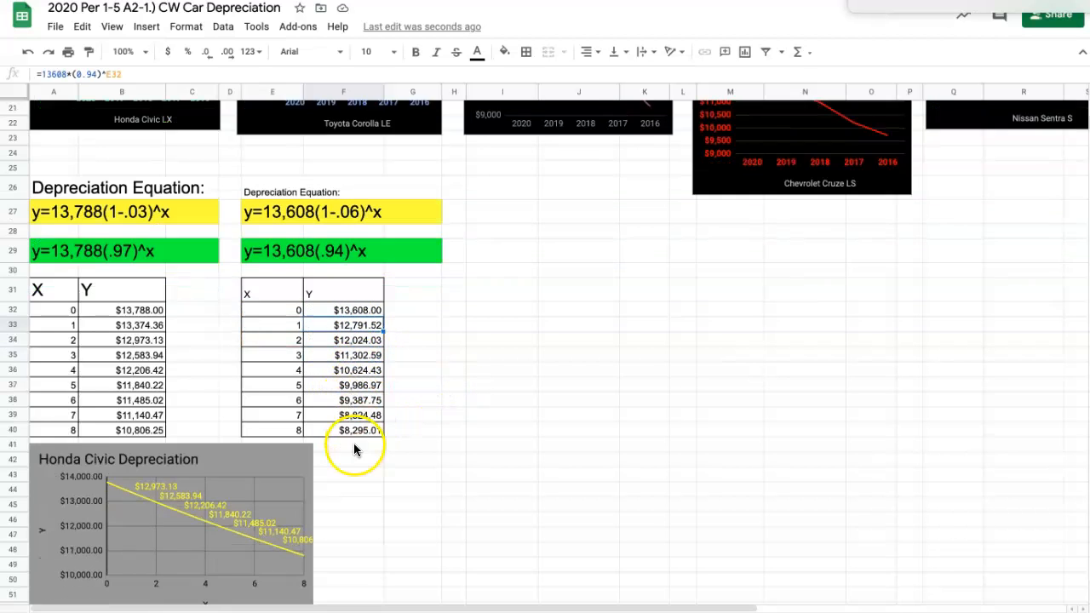
pyautogui.scroll(-1, 355, 449)
pyautogui.moveTo(264, 272); pyautogui.dragTo(323, 282)
pyautogui.click(367, 47)
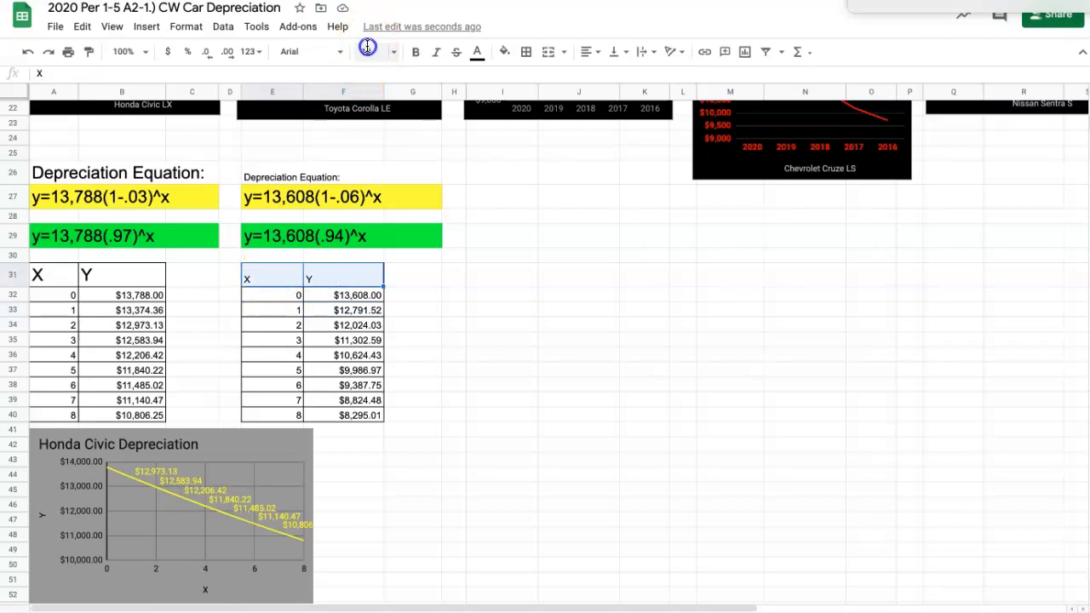
pyautogui.click(370, 236)
pyautogui.click(603, 280)
# - Insert a chart from the Toyota Corolla table in E31:F40
pyautogui.moveTo(289, 274); pyautogui.dragTo(351, 416)
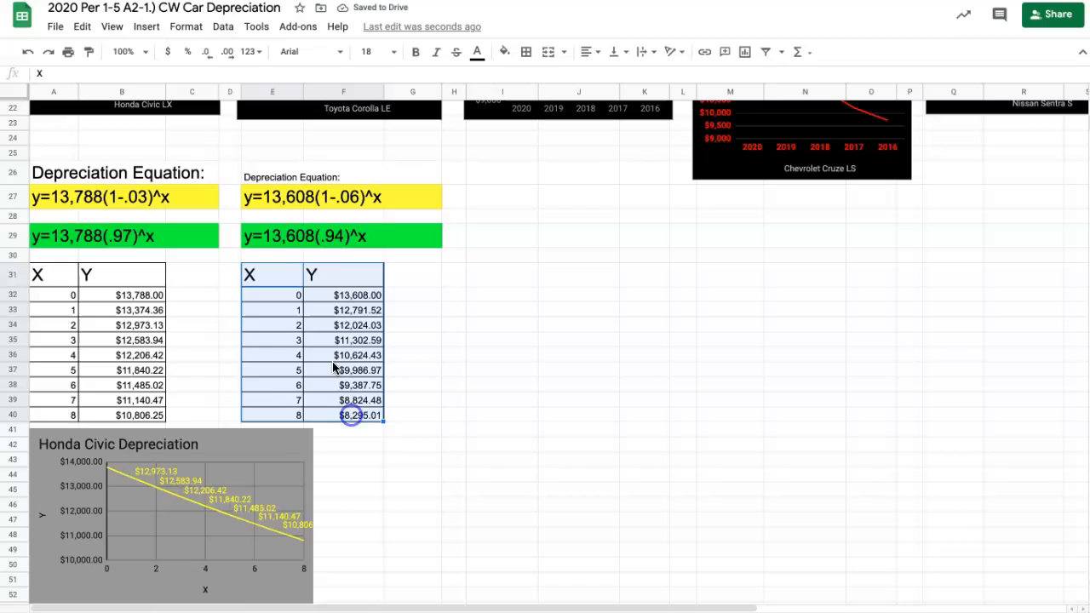
pyautogui.click(150, 26)
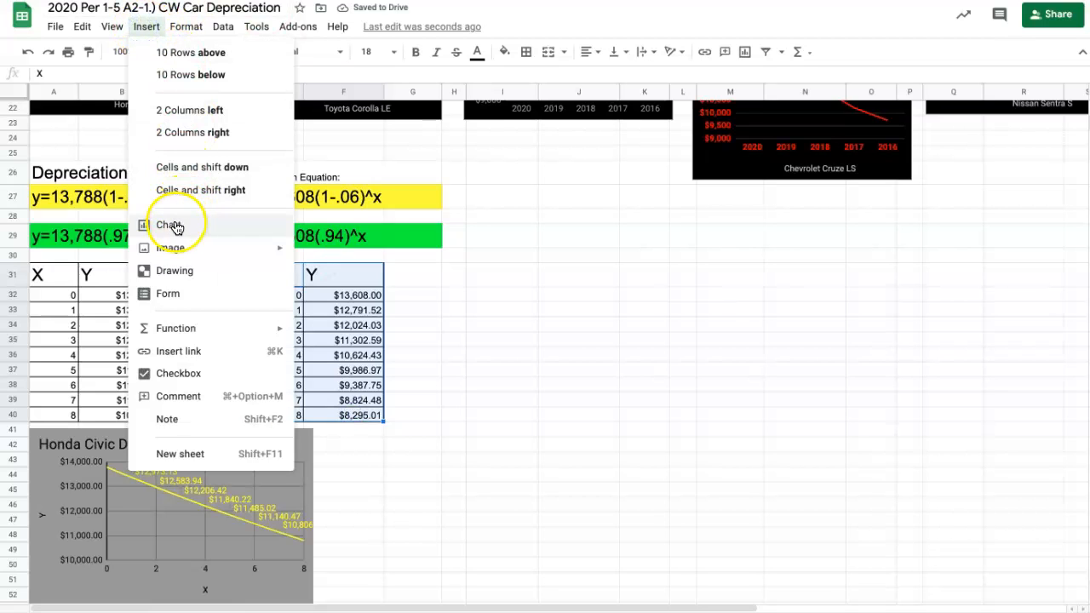
pyautogui.click(173, 225)
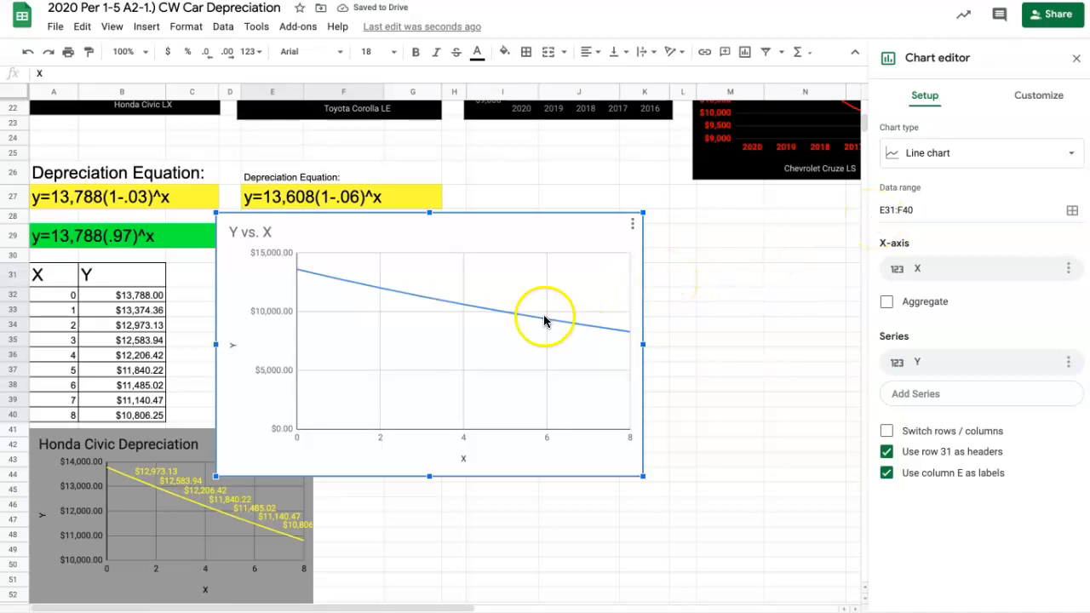
# - Set the minimum of the new chart's vertical axis to 7500
pyautogui.doubleClick(271, 373)
pyautogui.click(288, 344)
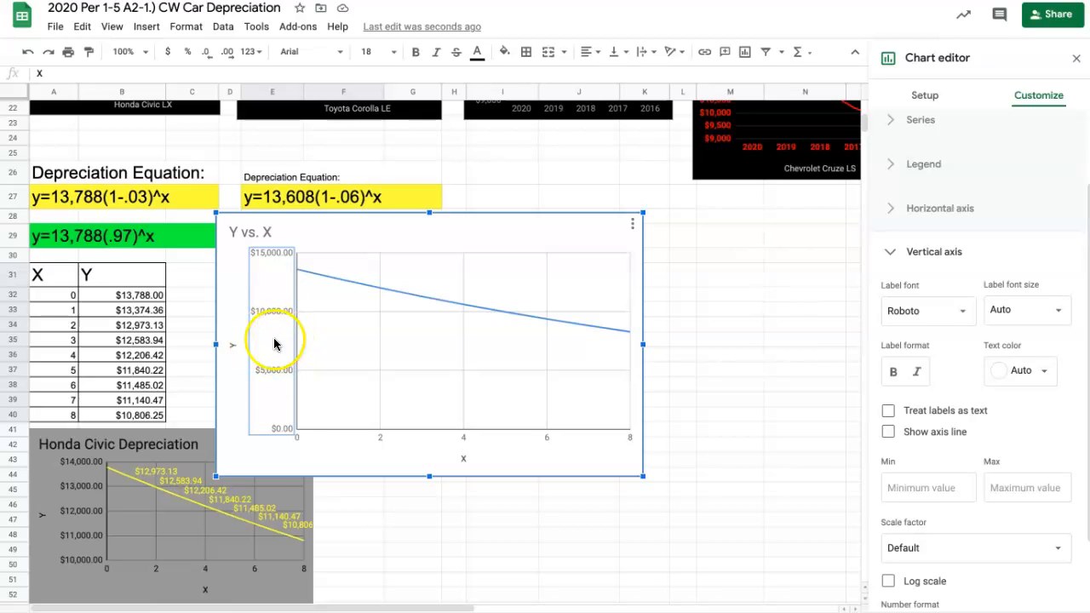
pyautogui.click(916, 488)
pyautogui.write('7500')
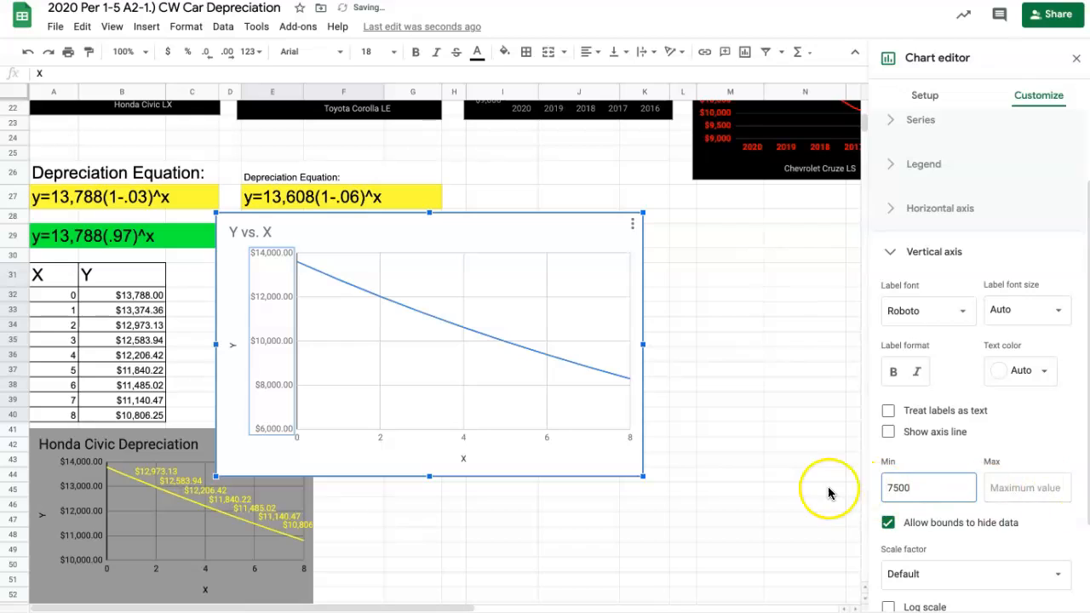
pyautogui.click(785, 492)
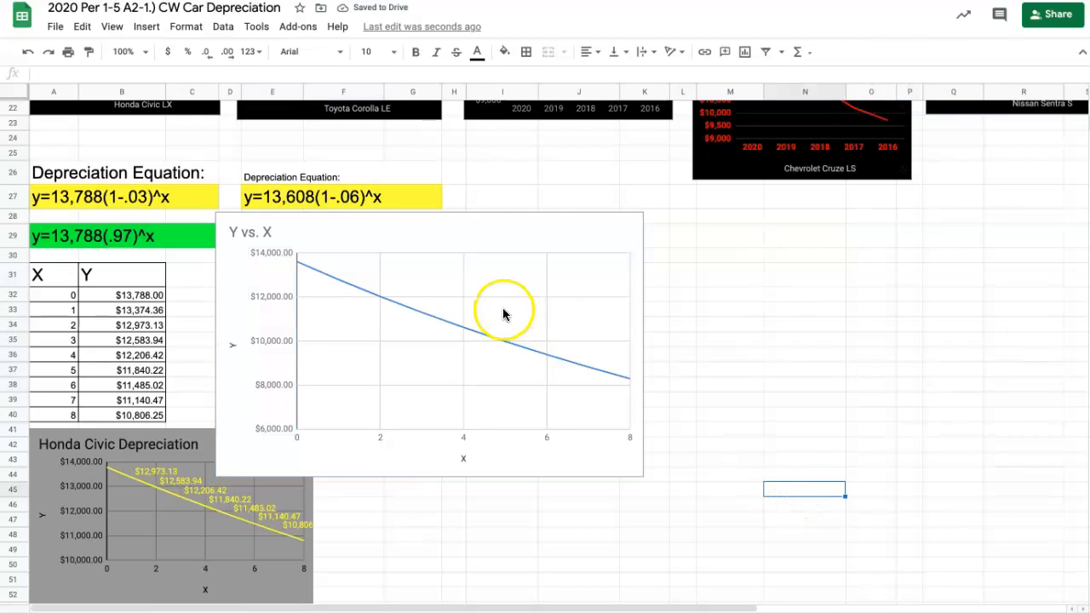
# - Change the title of the "Y vs. X" chart to "Toyota Corrolla"
pyautogui.click(255, 232)
pyautogui.doubleClick(250, 230)
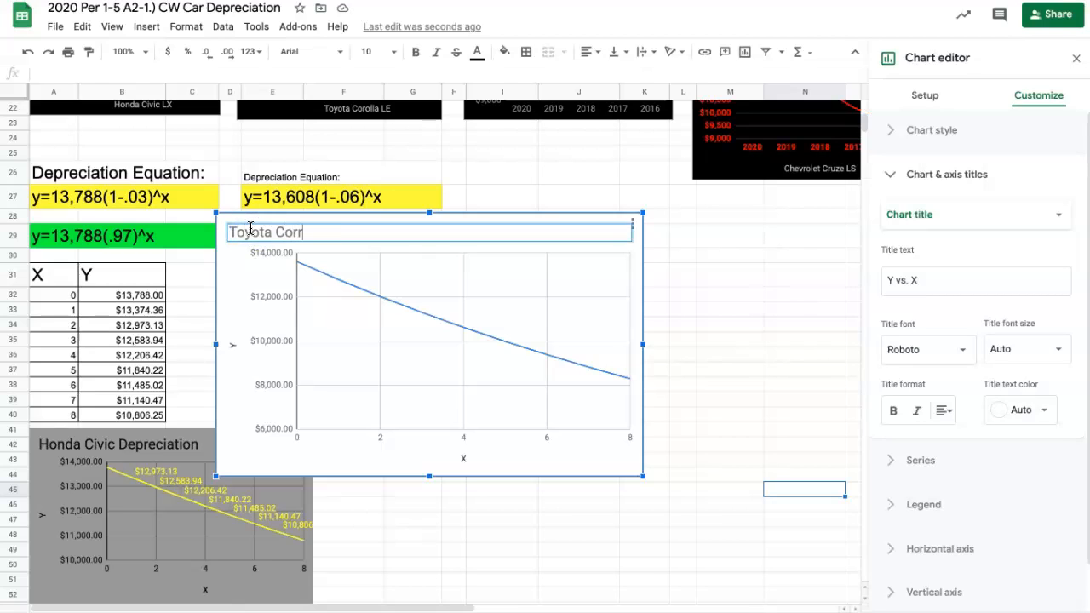
pyautogui.press('Return')
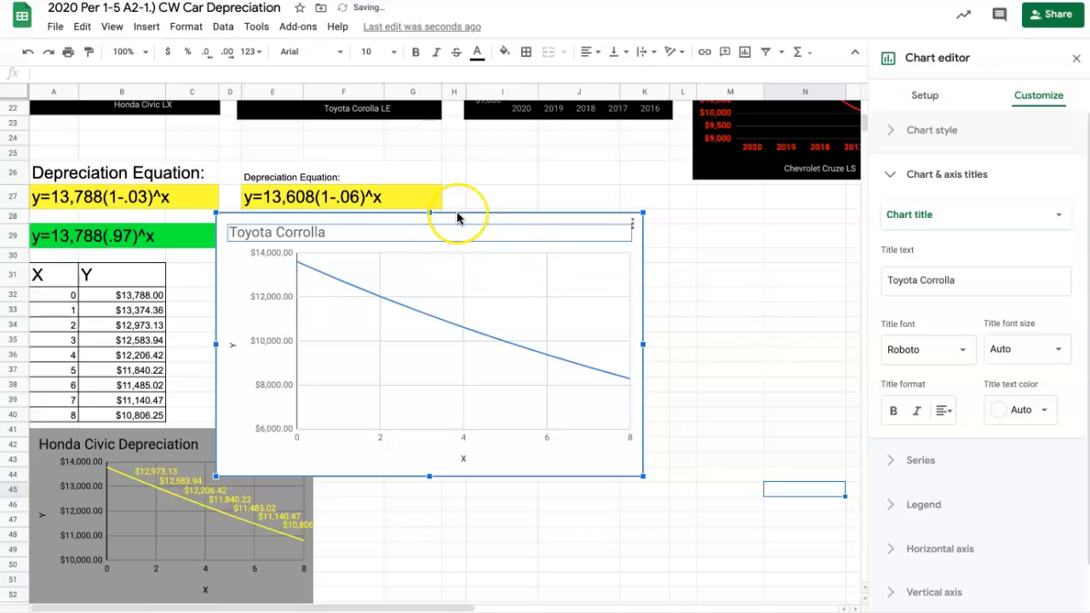
# - Correct the spelling of the chart title to "Toyota Corolla"
pyautogui.scroll(5, 457, 218)
pyautogui.scroll(-1, 457, 218)
pyautogui.scroll(-2, 457, 218)
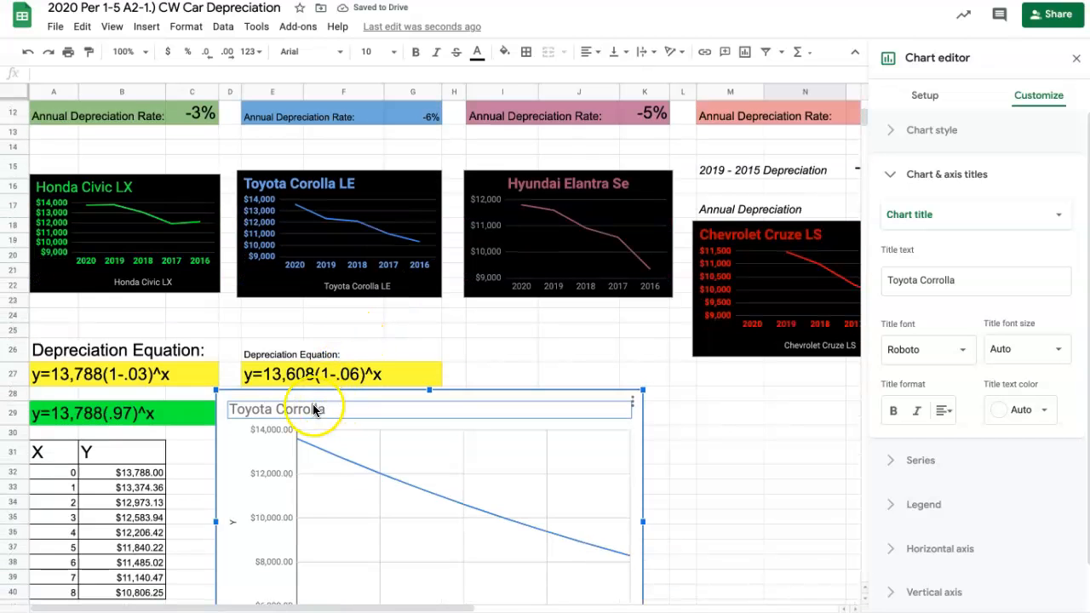
pyautogui.scroll(-1, 307, 406)
pyautogui.click(294, 374)
pyautogui.press('BackSpace')
pyautogui.scroll(-2, 494, 449)
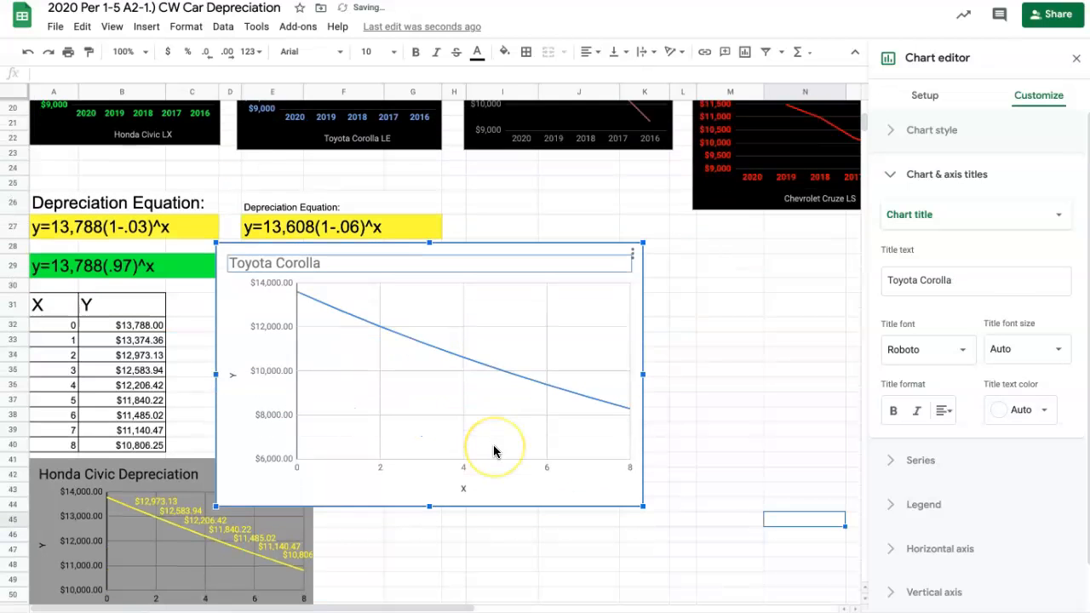
# - Give the Toyota Corolla chart a black background and turn on line smoothing
pyautogui.click(694, 340)
pyautogui.click(515, 309)
pyautogui.click(515, 310)
pyautogui.click(1038, 98)
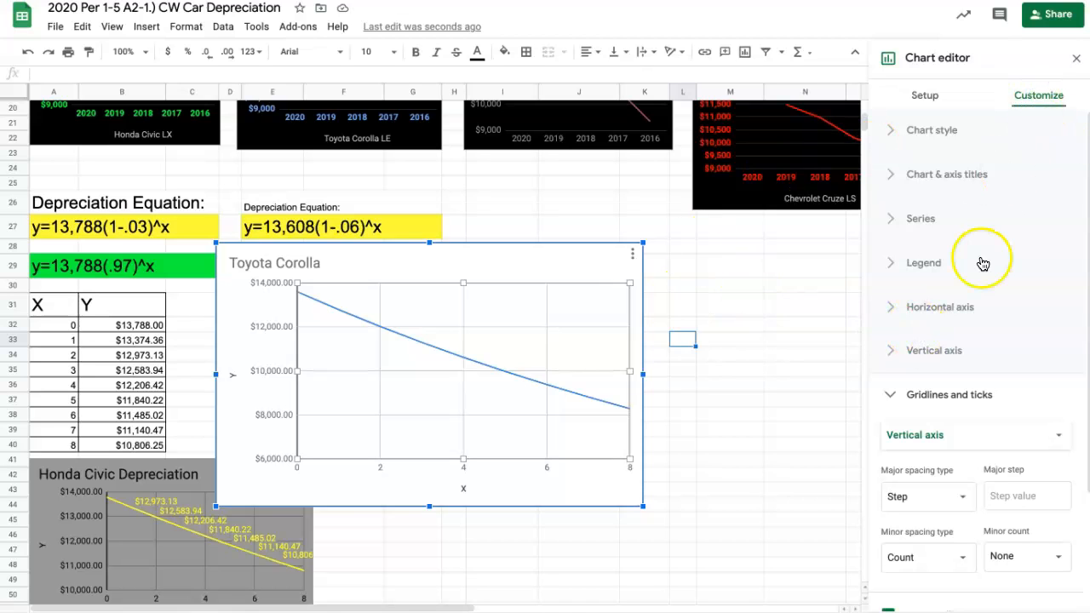
pyautogui.click(924, 132)
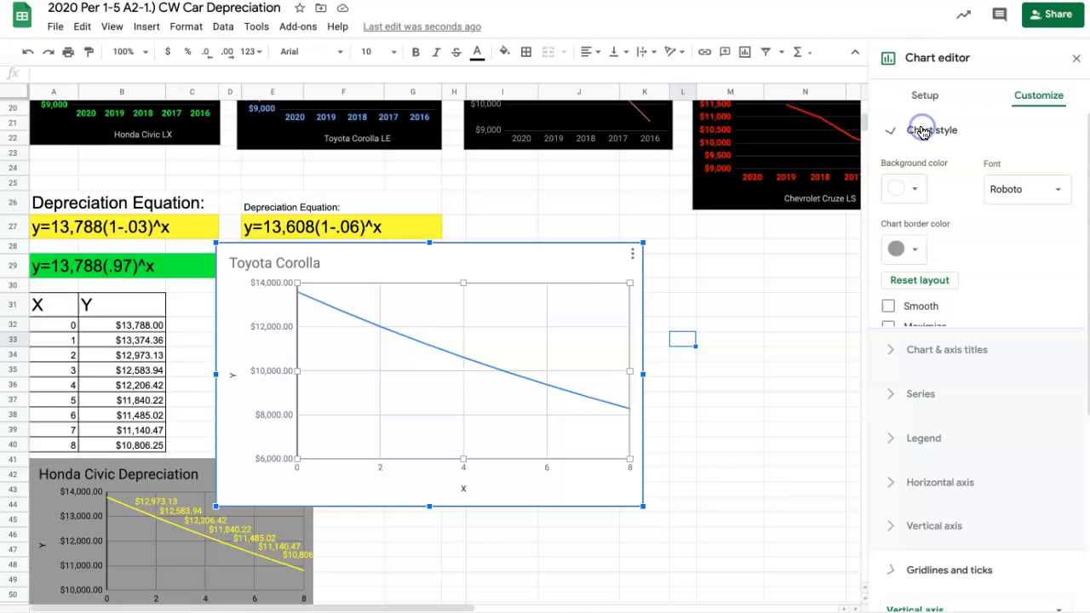
pyautogui.click(921, 186)
pyautogui.click(895, 244)
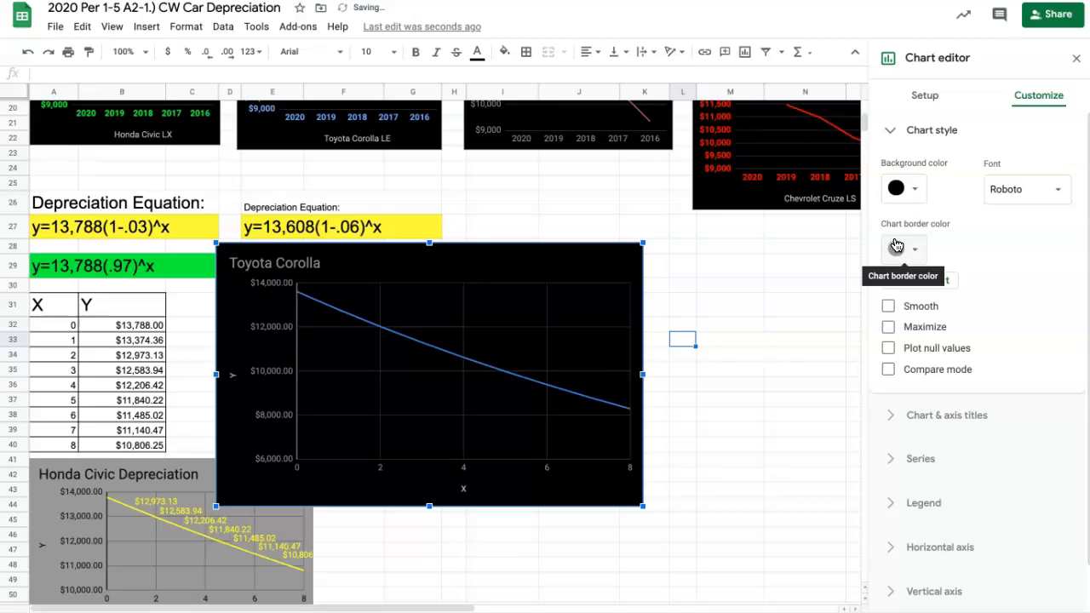
pyautogui.click(889, 307)
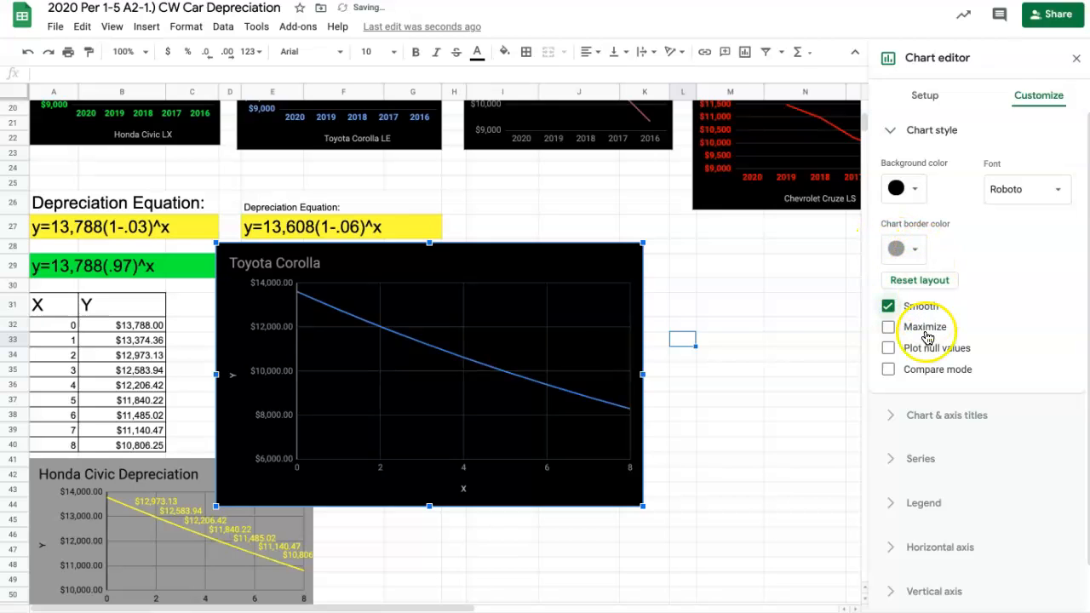
# - Change the colour of the Y series line in the Toyota Corolla chart to red
pyautogui.click(526, 381)
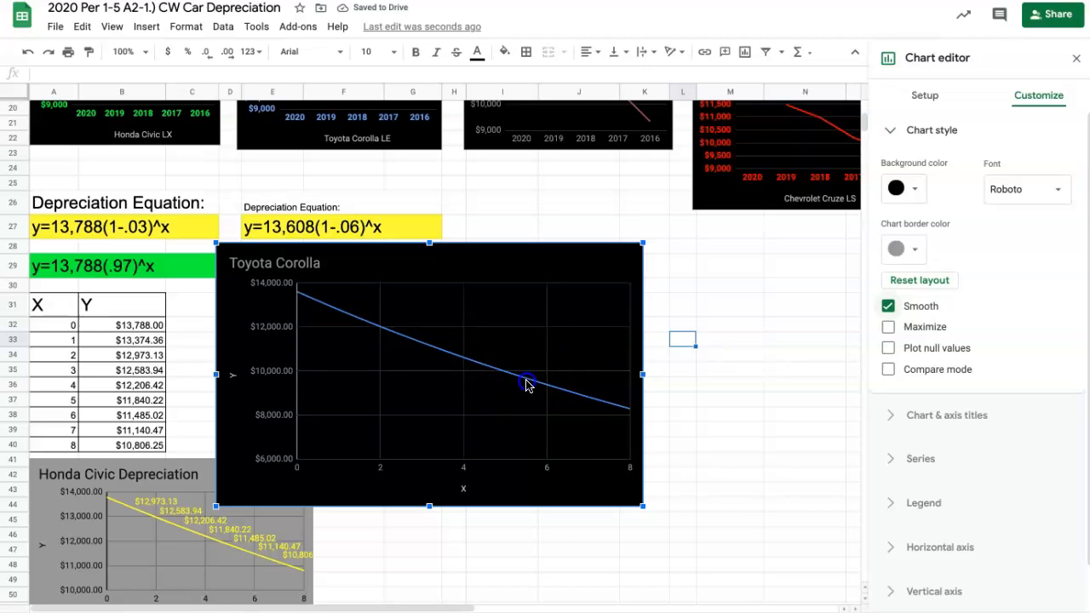
pyautogui.click(526, 385)
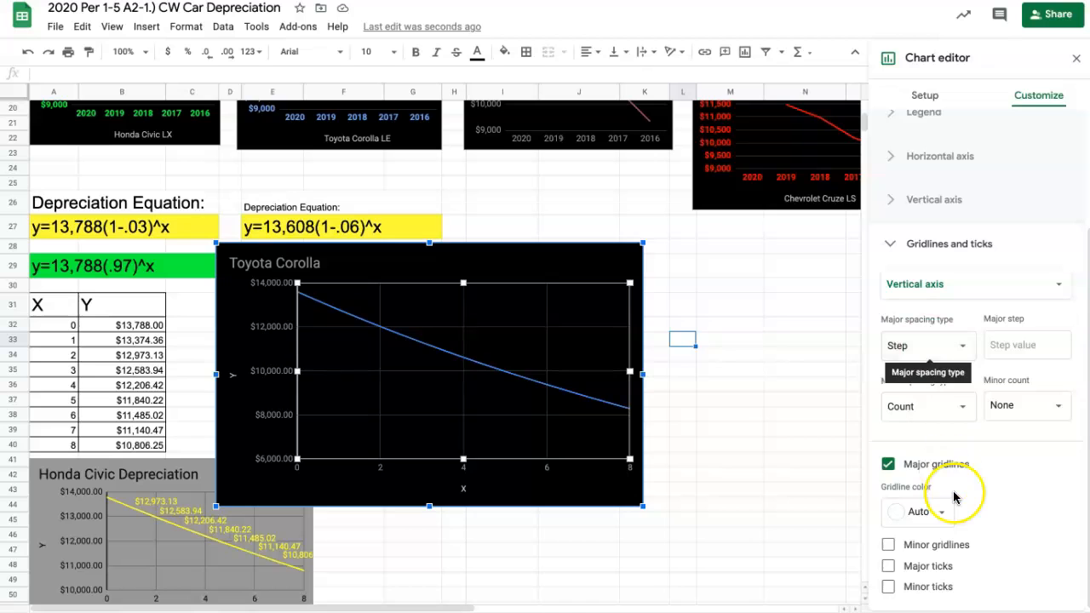
pyautogui.click(450, 356)
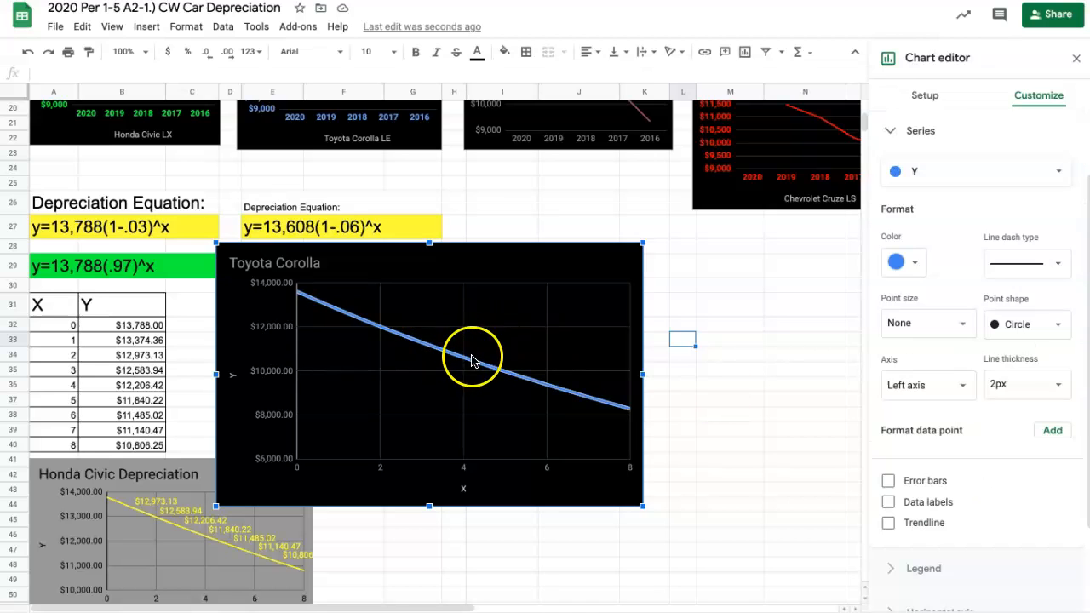
pyautogui.click(904, 264)
pyautogui.click(910, 330)
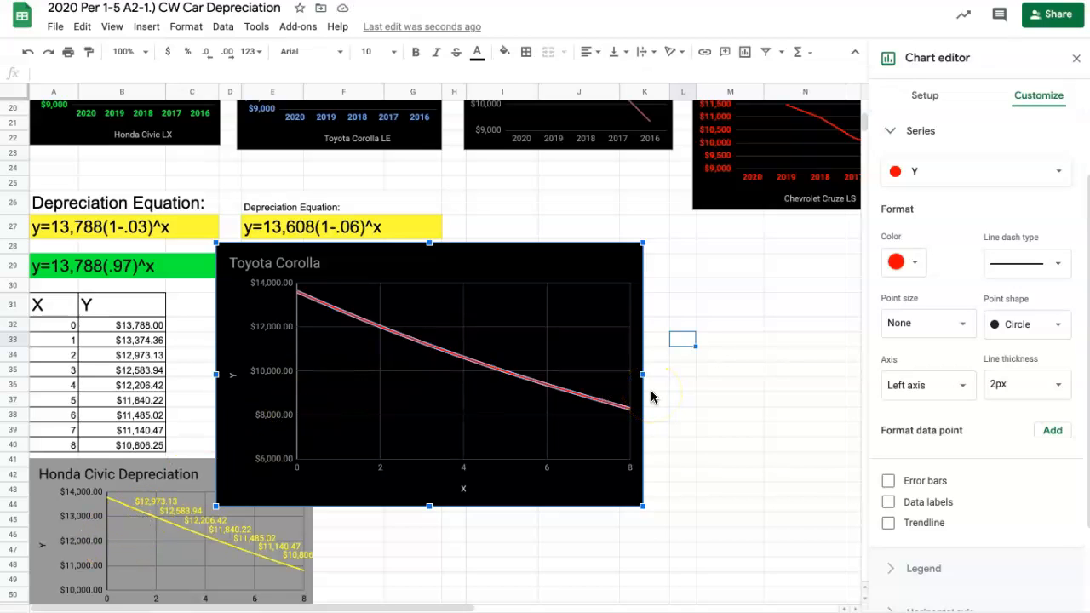
# - Add data labels to the Y series of the Toyota Corolla chart
pyautogui.click(565, 271)
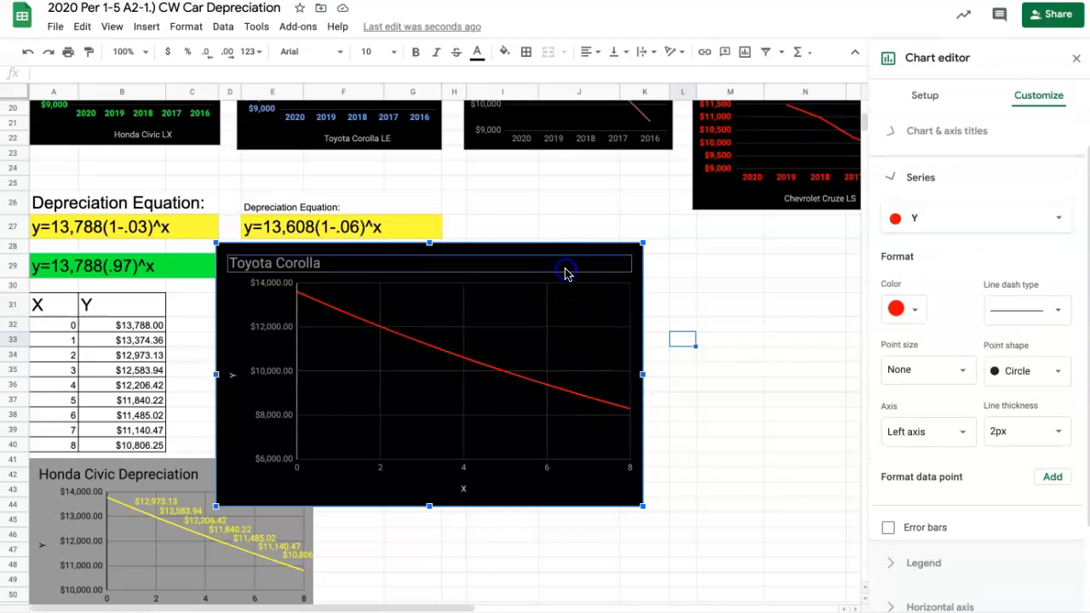
pyautogui.click(494, 373)
pyautogui.scroll(-2, 979, 355)
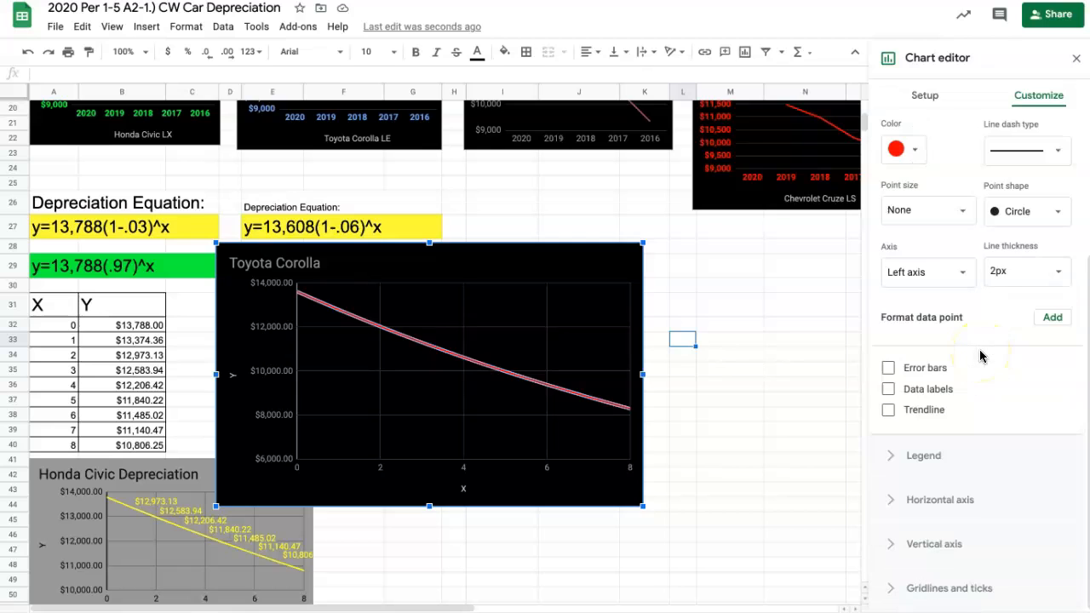
pyautogui.click(894, 390)
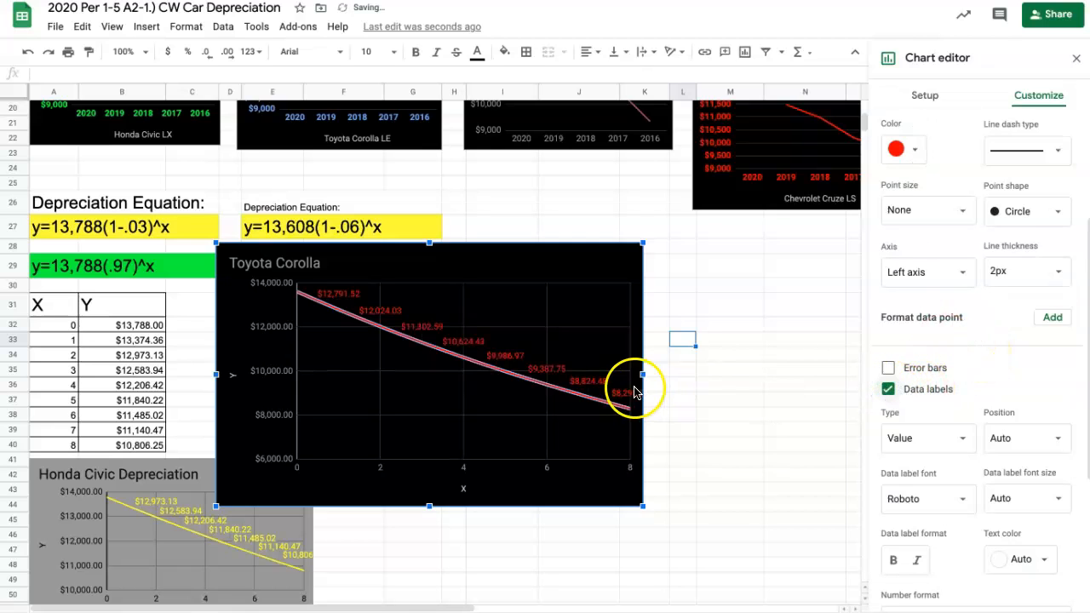
pyautogui.click(720, 384)
# - Shrink the Toyota Corolla chart and move it beside the Honda Civic chart, clear of the tables
pyautogui.scroll(-3, 721, 382)
pyautogui.click(618, 191)
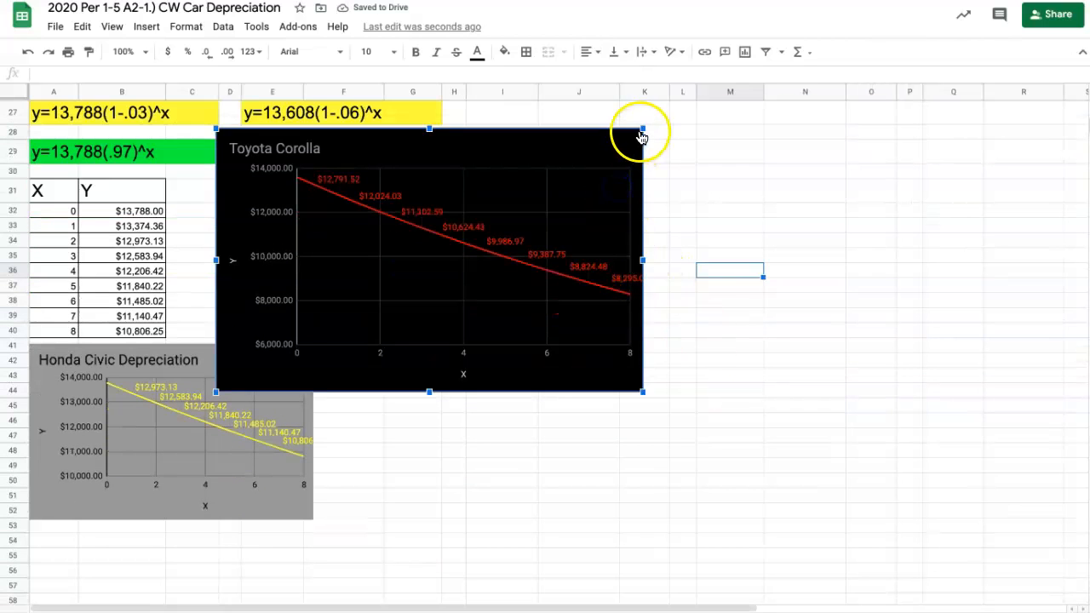
pyautogui.moveTo(618, 145); pyautogui.dragTo(492, 388)
pyautogui.moveTo(559, 366); pyautogui.dragTo(538, 372)
pyautogui.moveTo(479, 389); pyautogui.dragTo(557, 363)
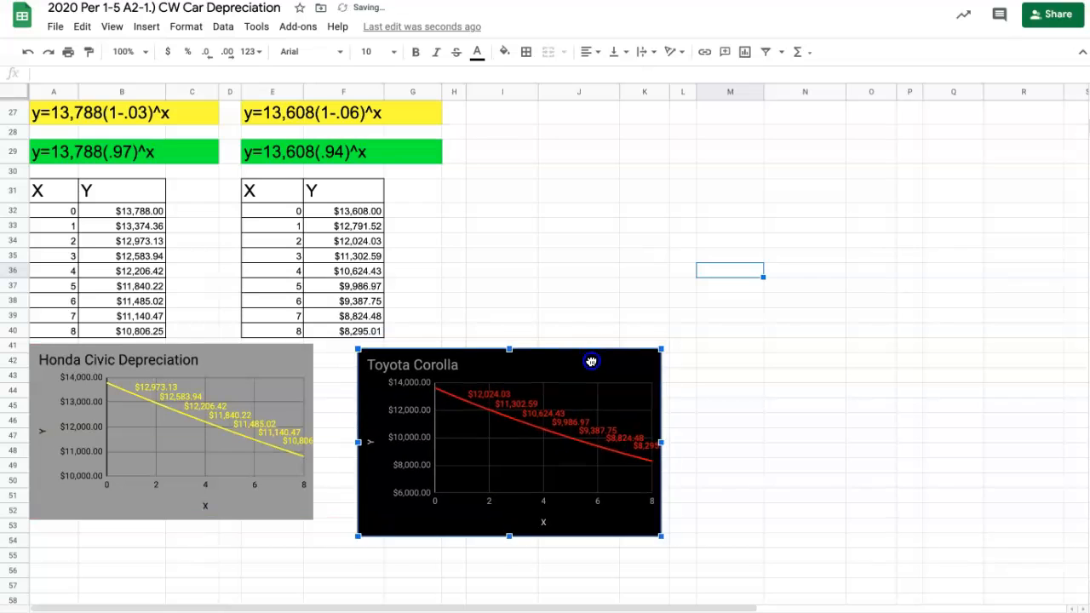
# - Move the Toyota Corolla chart beneath the Honda Civic chart, with its upper edge at about row 53
pyautogui.scroll(-1, 596, 316)
pyautogui.scroll(-2, 596, 316)
pyautogui.moveTo(585, 269); pyautogui.dragTo(371, 435)
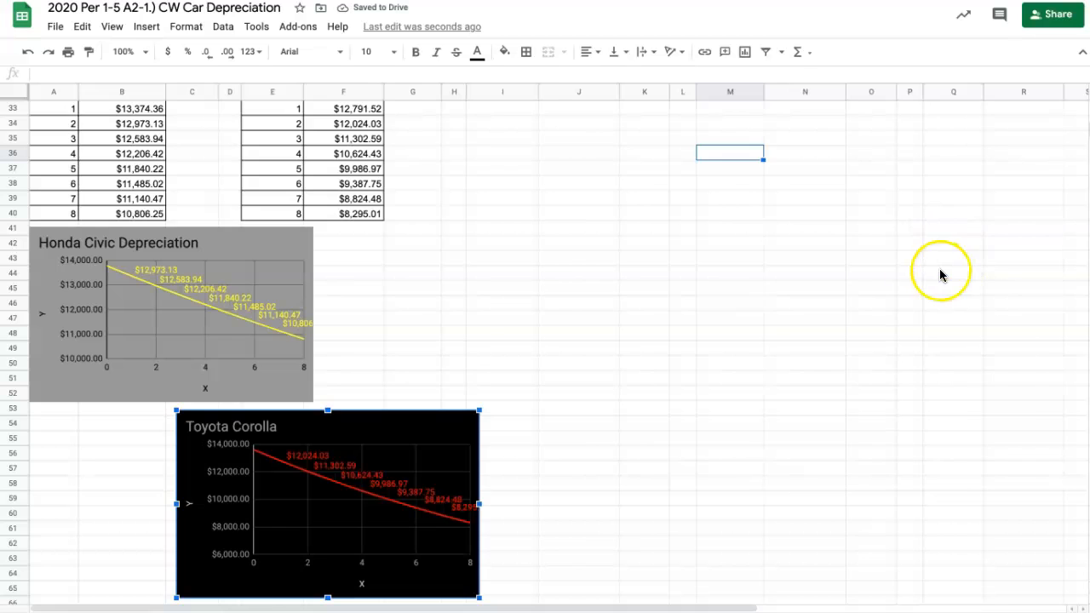
# - Look over the finished Honda and Toyota sections and the depreciation rates and charts of the remaining cars
pyautogui.hscroll(5, 932, 298)
pyautogui.scroll(8, 966, 492)
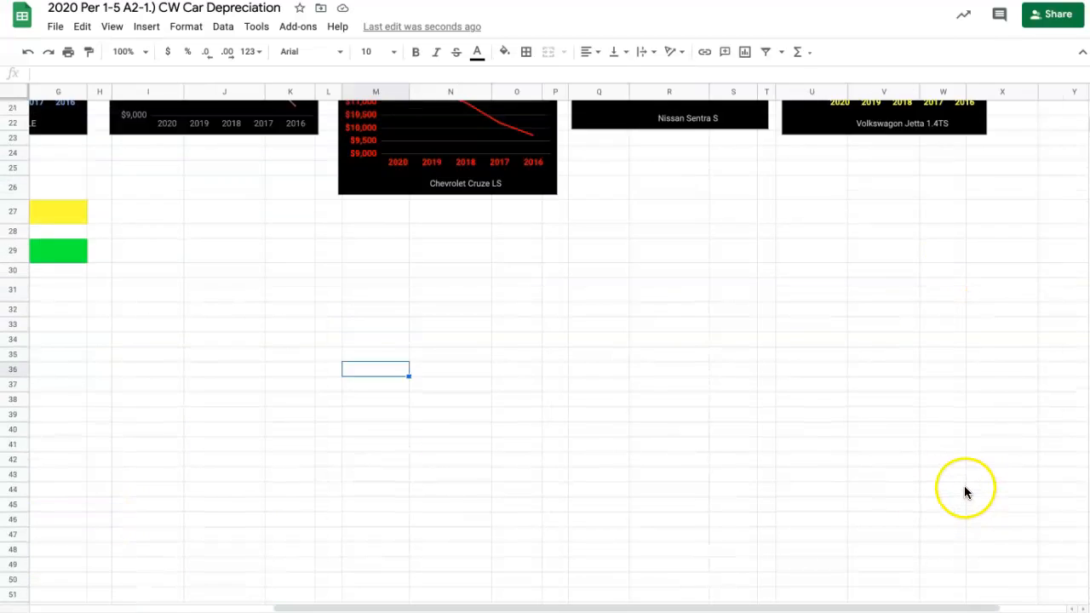
pyautogui.scroll(-7, 876, 326)
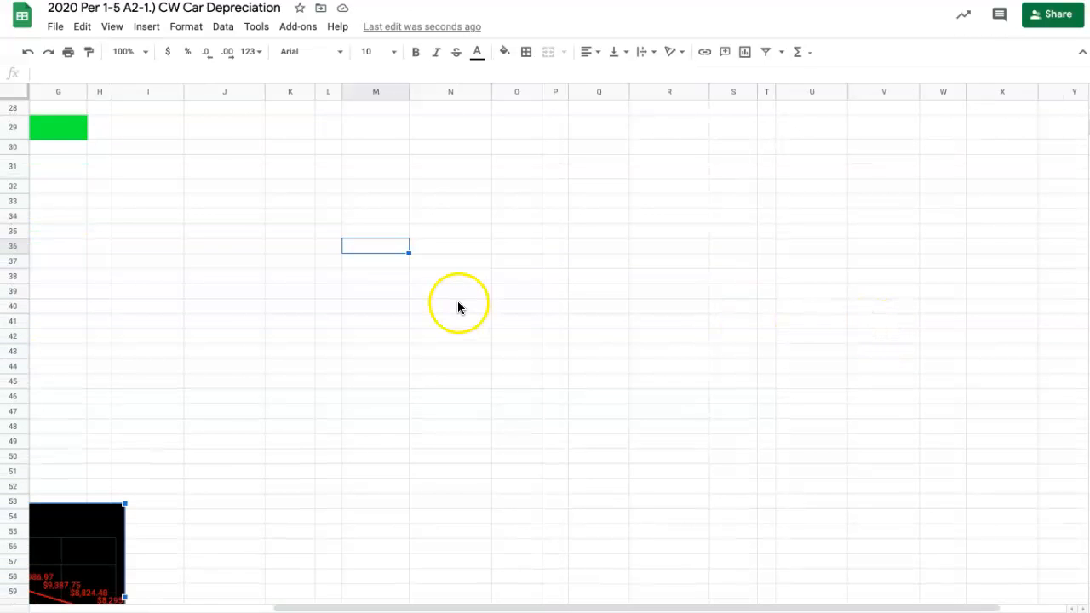
pyautogui.hscroll(-5, 457, 307)
pyautogui.scroll(-2, 457, 306)
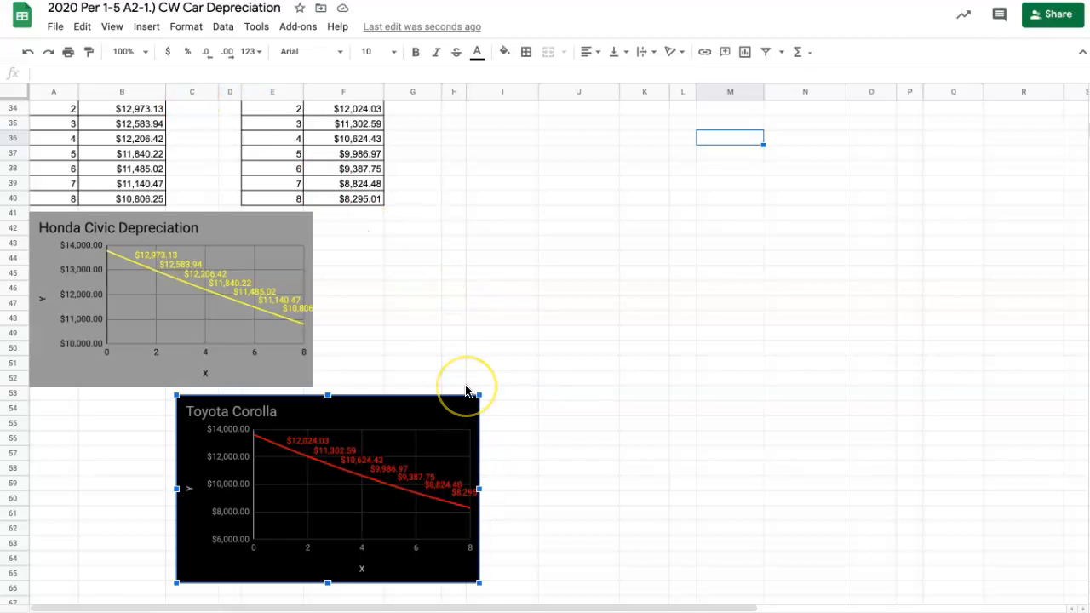
pyautogui.scroll(10, 466, 392)
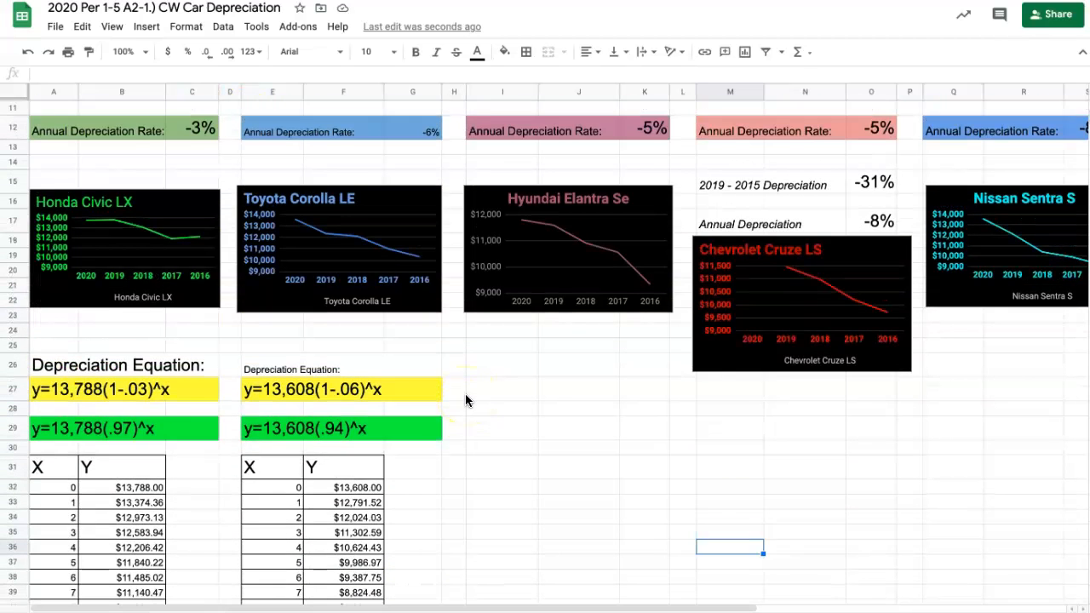
pyautogui.hscroll(5, 466, 398)
pyautogui.scroll(1, 465, 399)
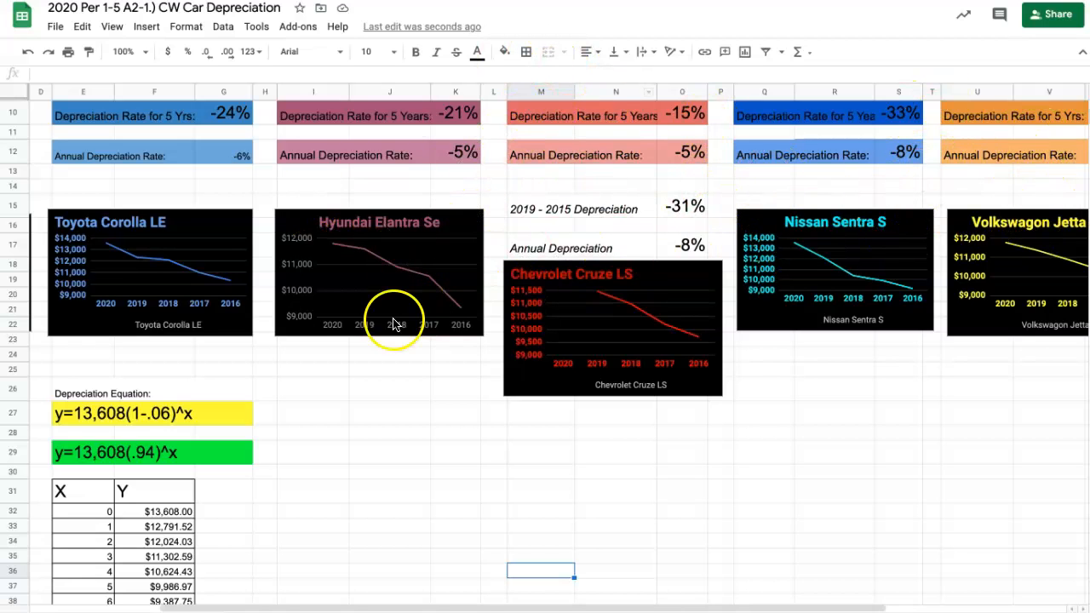
# - Select the empty equation areas I27:K29 under the Hyundai Elantra chart and M27:O29 under the Chevrolet Cruze chart
pyautogui.scroll(-3, 391, 319)
pyautogui.click(330, 287)
pyautogui.moveTo(422, 308); pyautogui.dragTo(458, 319)
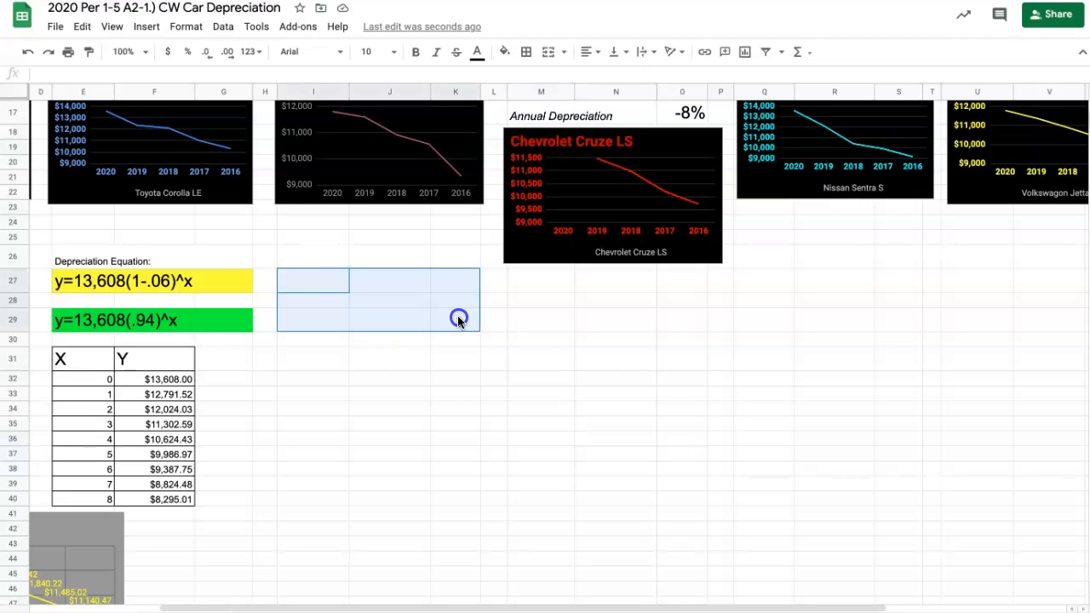
pyautogui.moveTo(539, 282); pyautogui.dragTo(671, 316)
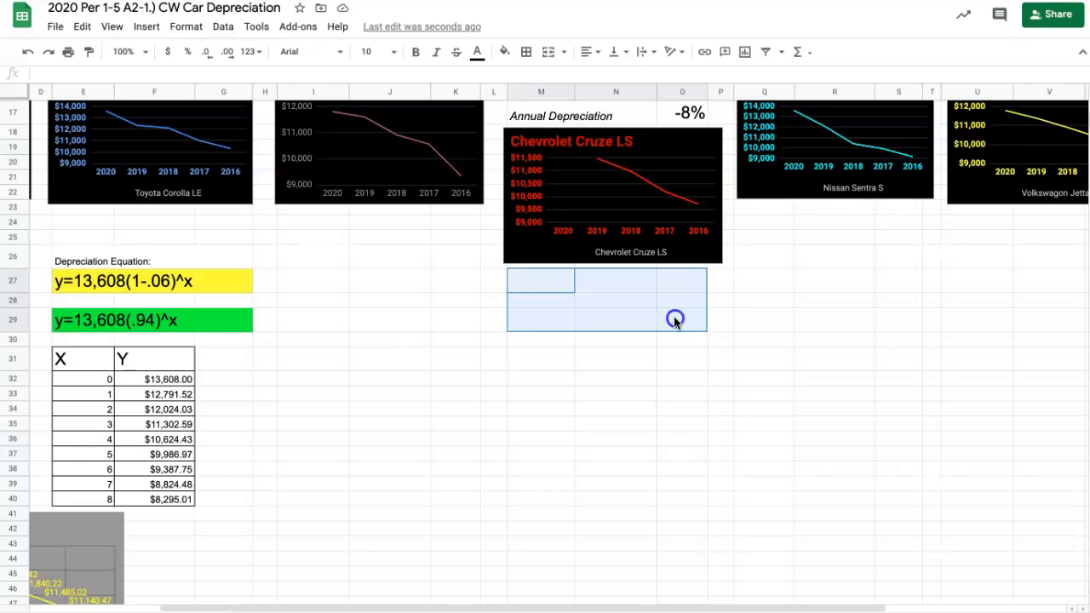
# - Select the empty equation areas Q27:S29 under the Nissan Sentra chart and U27:V29 under the Volkswagen Jetta chart
pyautogui.moveTo(747, 281); pyautogui.dragTo(903, 321)
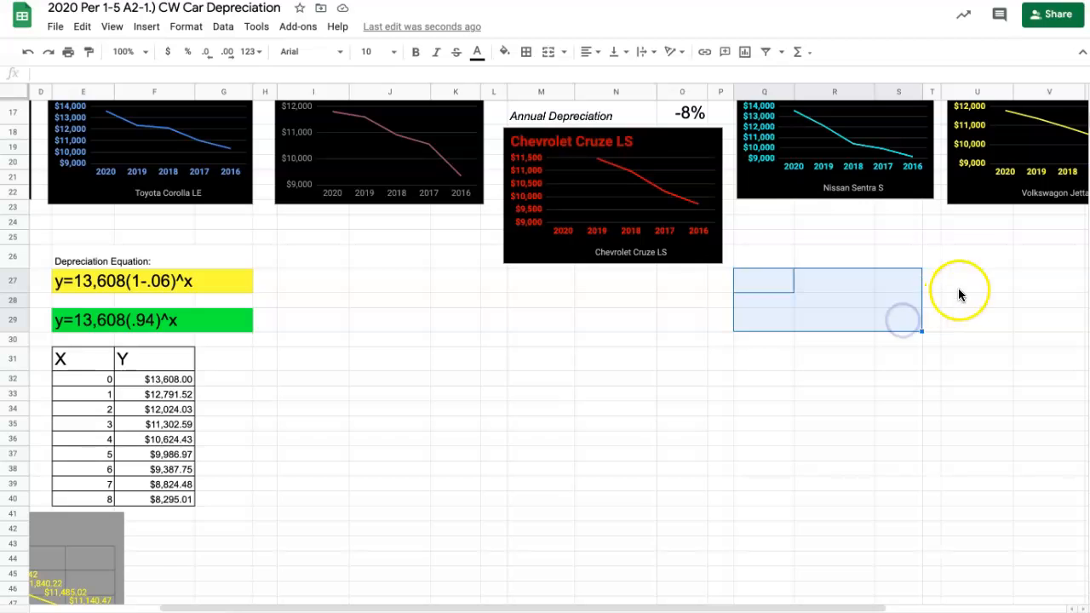
pyautogui.moveTo(962, 283); pyautogui.dragTo(1062, 318)
pyautogui.click(1060, 319)
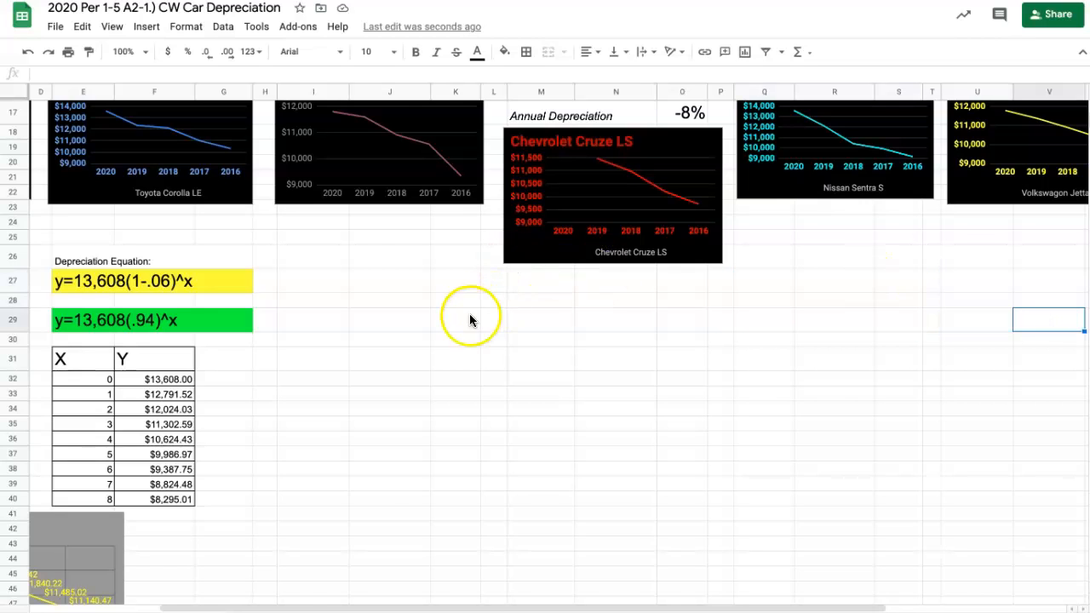
# - Select the Toyota Corolla X-Y table and the matching empty table areas from row 31 under the Hyundai, Chevrolet and Nissan charts
pyautogui.hscroll(-5, 352, 369)
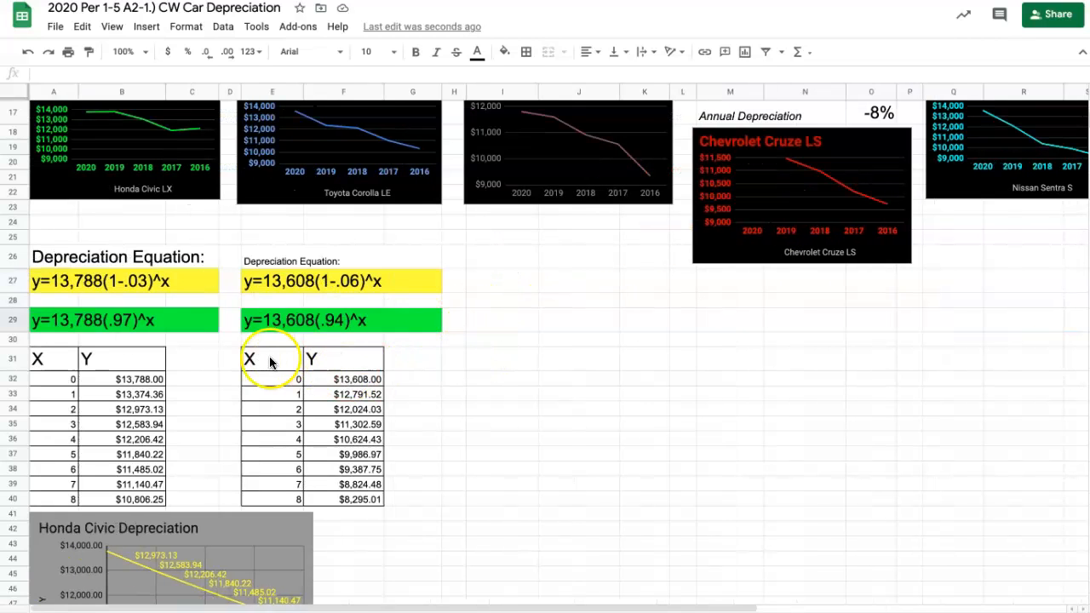
pyautogui.click(261, 361)
pyautogui.moveTo(292, 373); pyautogui.dragTo(343, 487)
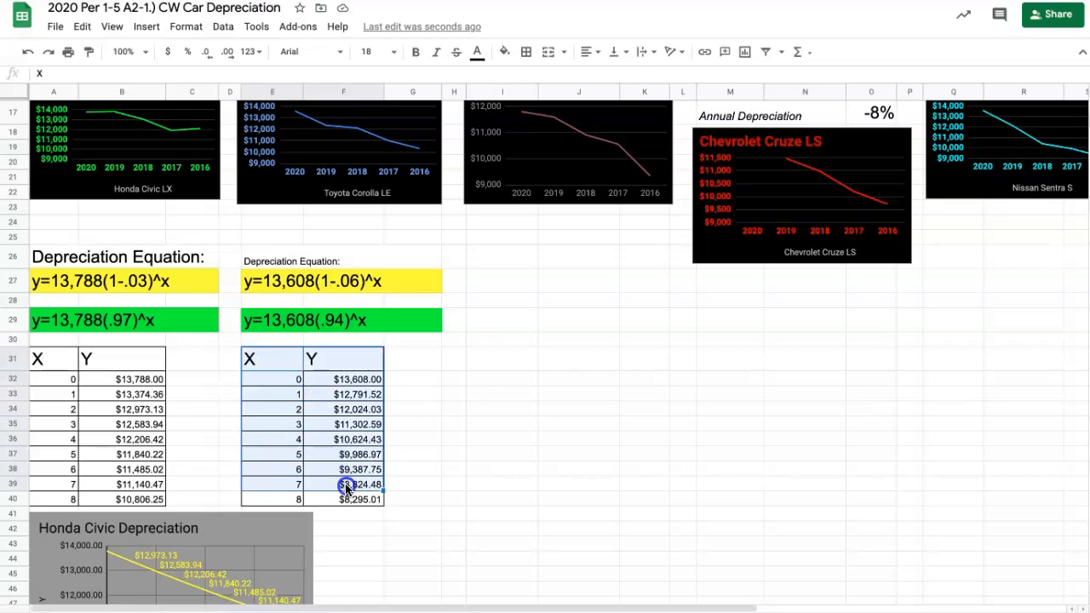
pyautogui.moveTo(494, 357); pyautogui.dragTo(594, 487)
pyautogui.moveTo(725, 358); pyautogui.dragTo(803, 493)
pyautogui.moveTo(986, 359); pyautogui.dragTo(1067, 473)
# - Review the Honda Civic and Toyota Corolla tables and depreciation charts, and return to the sedan comparison at the sheet's start
pyautogui.scroll(-3, 650, 517)
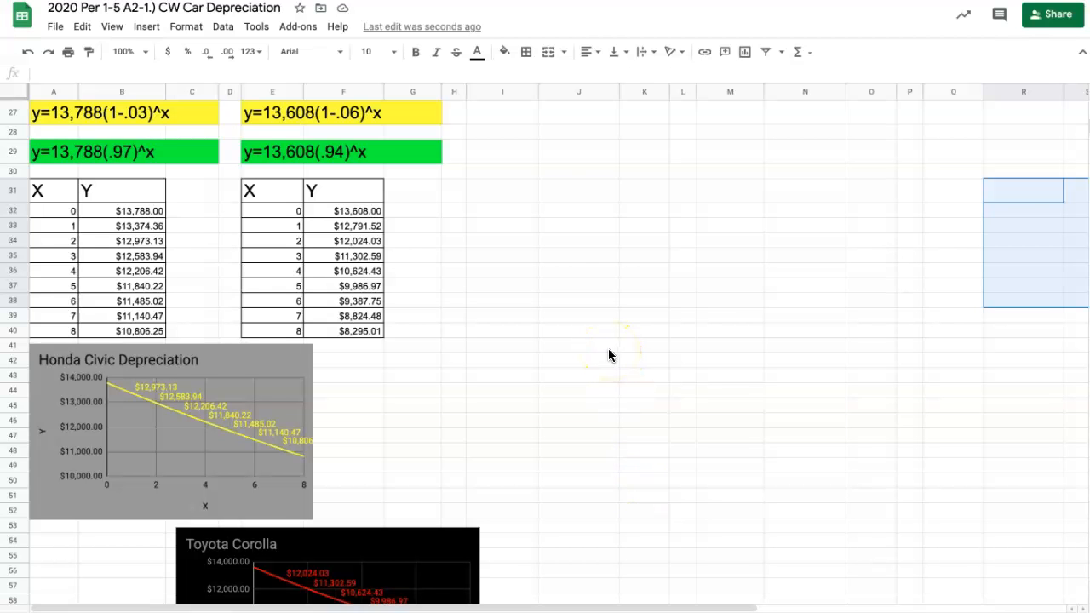
pyautogui.scroll(-4, 608, 355)
pyautogui.scroll(12, 608, 355)
pyautogui.scroll(-5, 608, 355)
pyautogui.scroll(-8, 609, 354)
pyautogui.scroll(12, 609, 354)
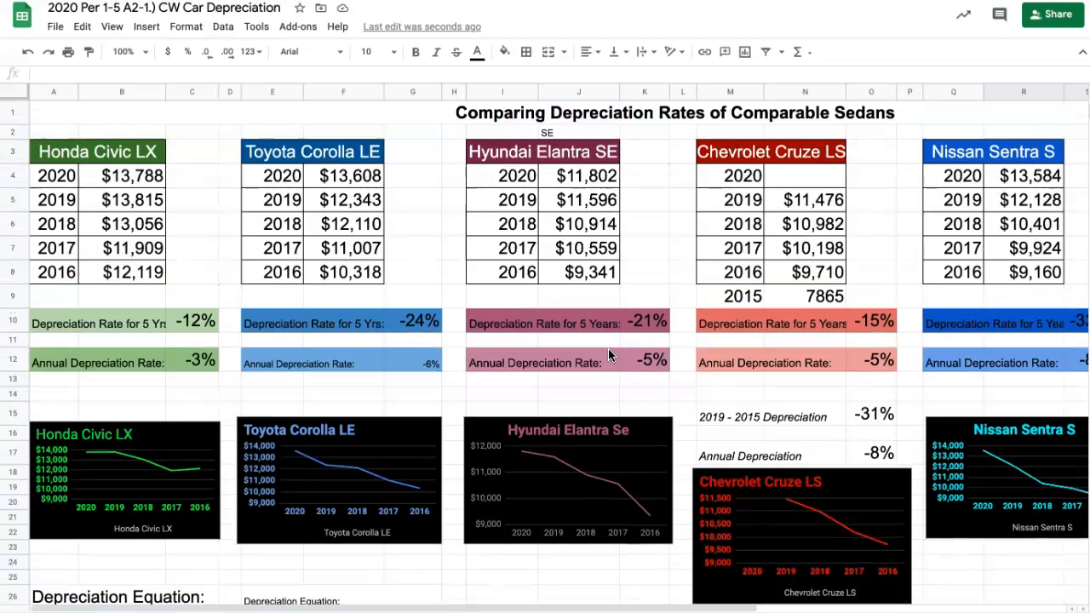